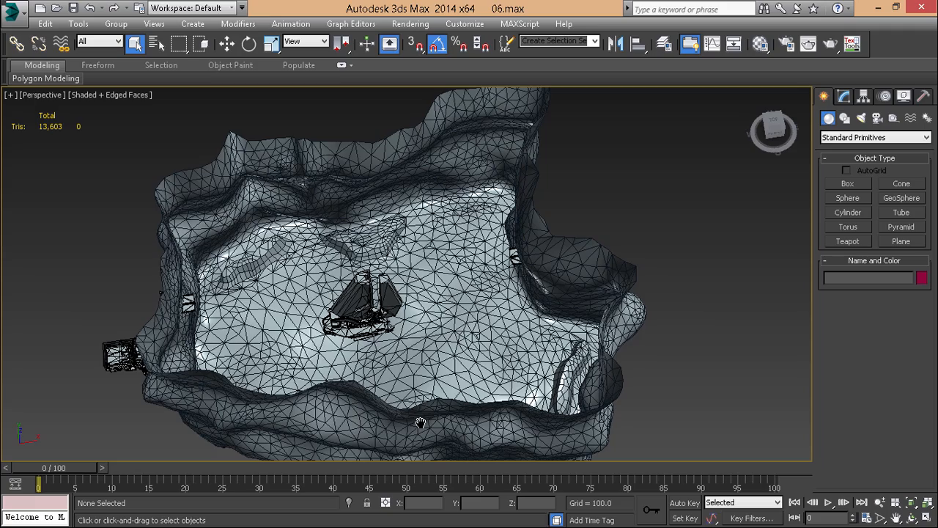
- Save the scene as a new file named 07
middle_click_drag(420, 423, 420, 396)
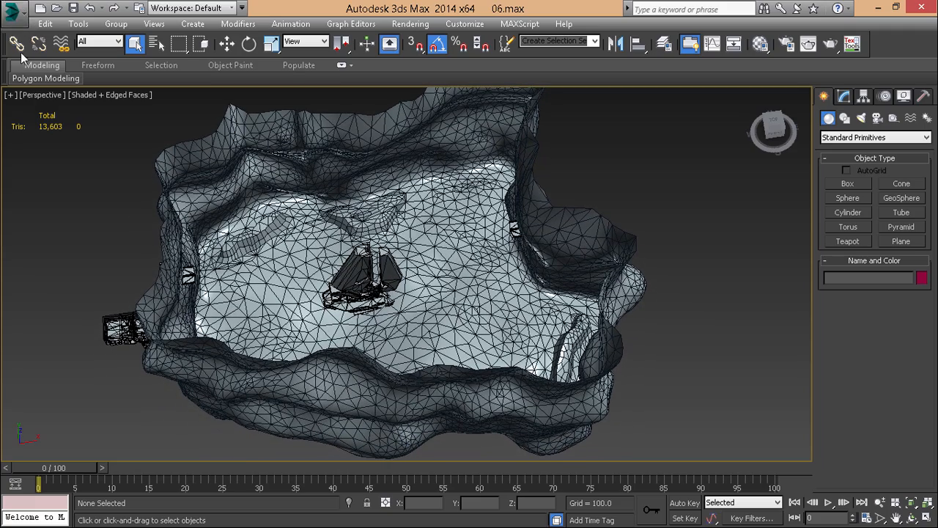
left_click(13, 14)
left_click(66, 140)
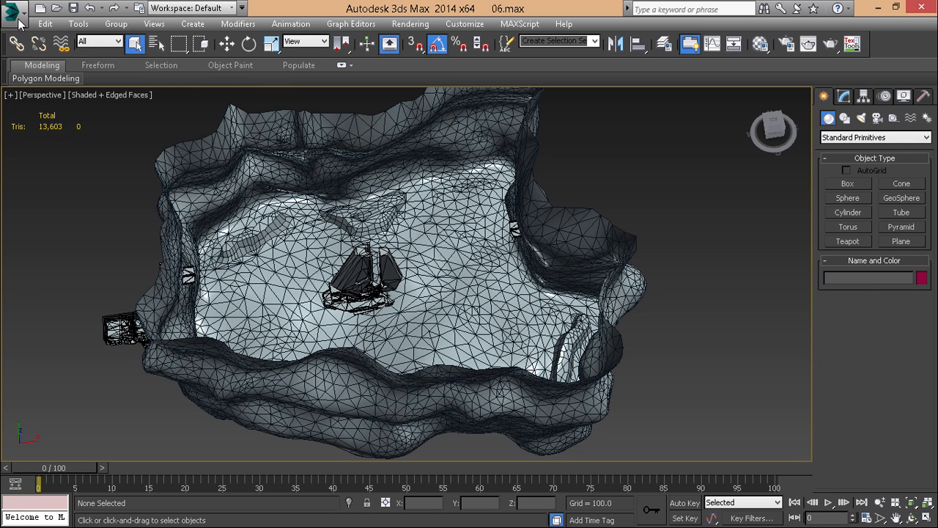
left_click(14, 13)
left_click(43, 167)
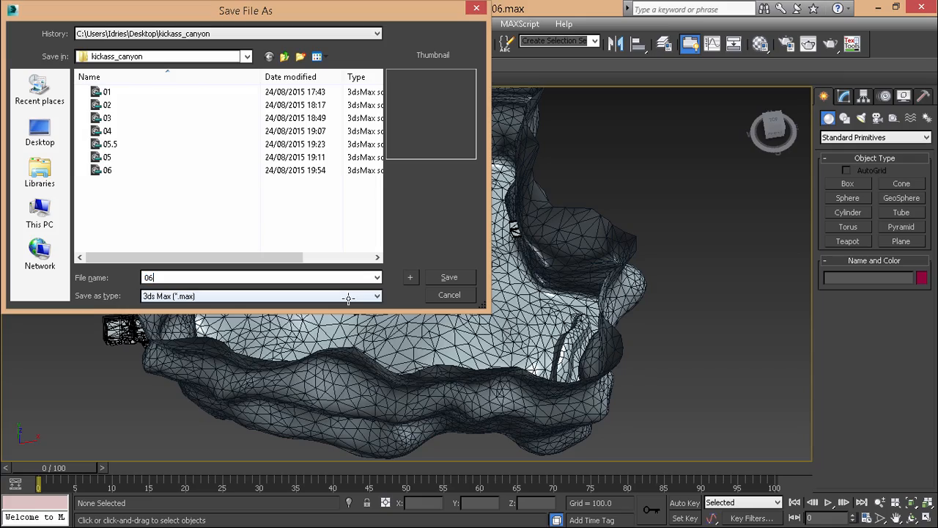
key("BackSpace")
type("7")
key("Return")
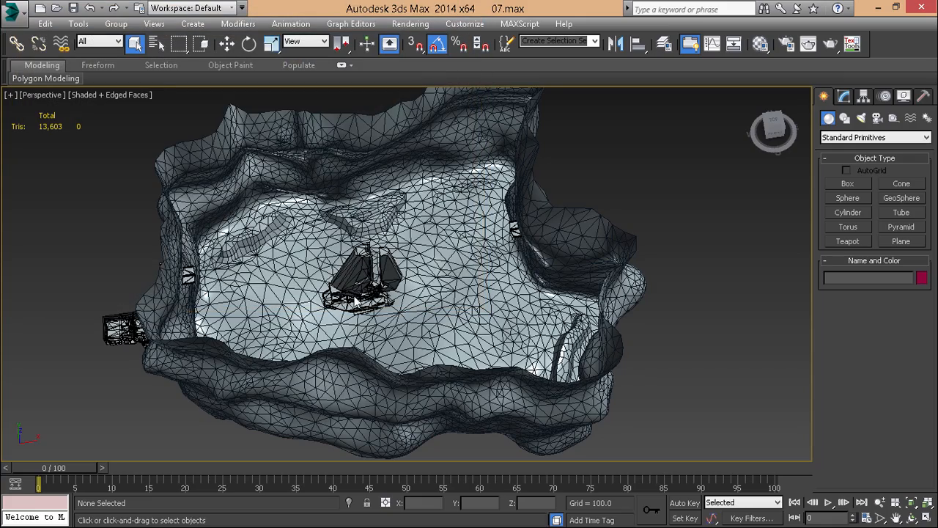
- Select the canyon level mesh and switch to editing its polygons
middle_click_drag(357, 300, 439, 293, "alt")
scroll(466, 290, "up", 5)
left_click(466, 289)
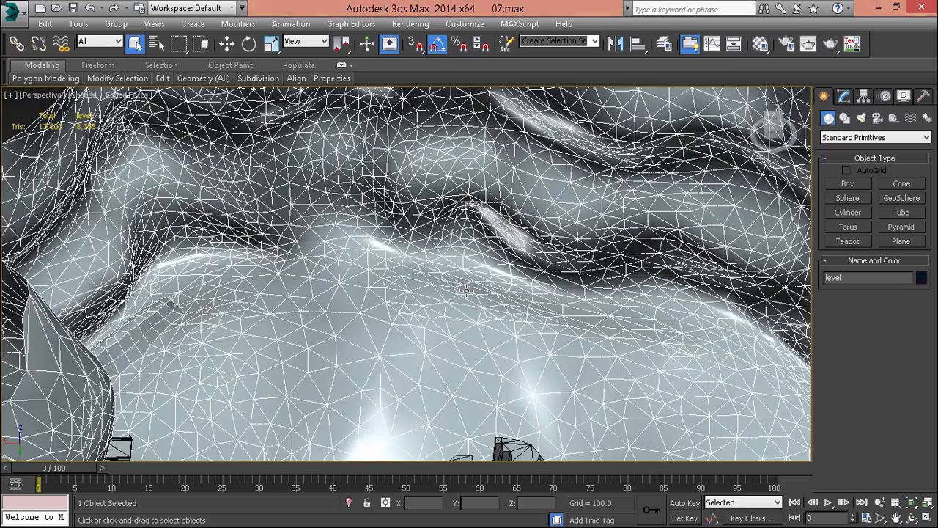
key("4")
- Select a single floor triangle at the foot of the canyon wall, beside the bright highlight
scroll(442, 301, "down", 8)
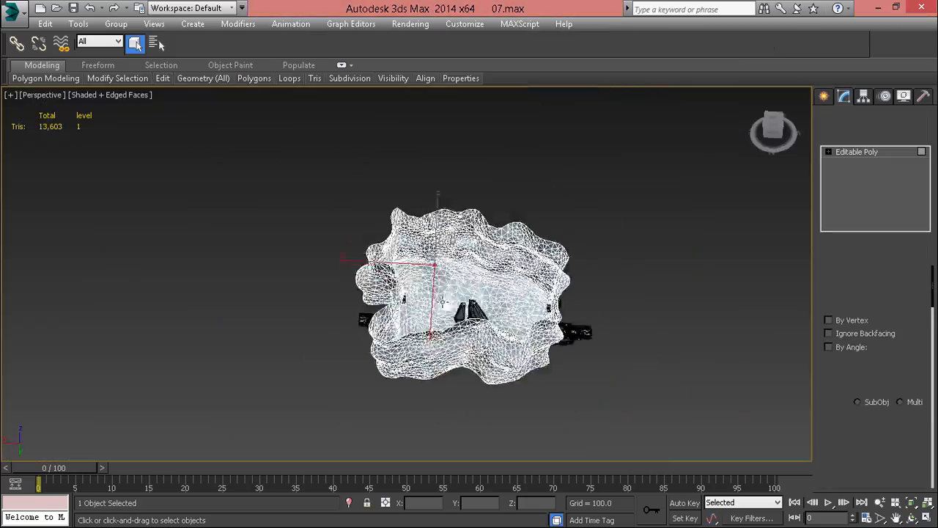
middle_click_drag(443, 301, 366, 249, "alt")
middle_click_drag(367, 205, 431, 252)
scroll(432, 251, "up", 5)
scroll(396, 245, "up", 2)
middle_click_drag(441, 199, 479, 203)
scroll(395, 242, "down", 2)
scroll(472, 272, "up", 3)
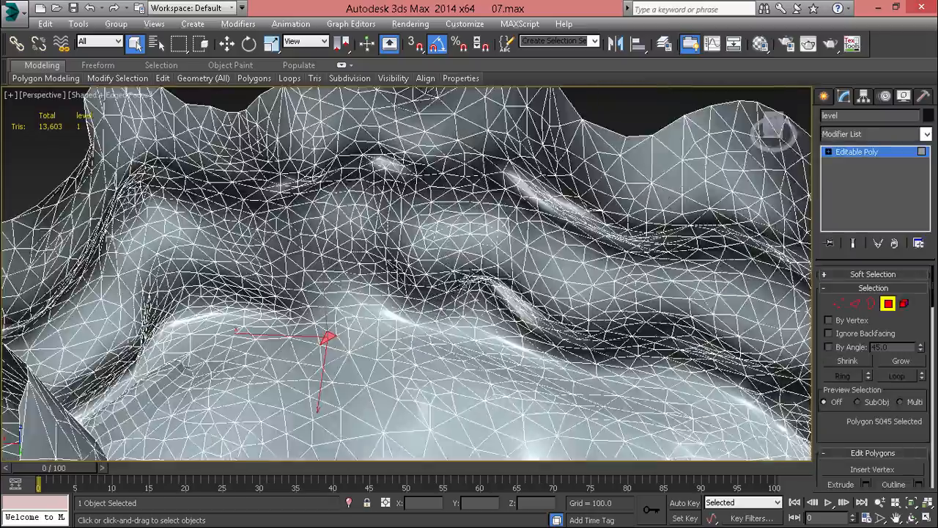
middle_click_drag(472, 273, 528, 290, "alt")
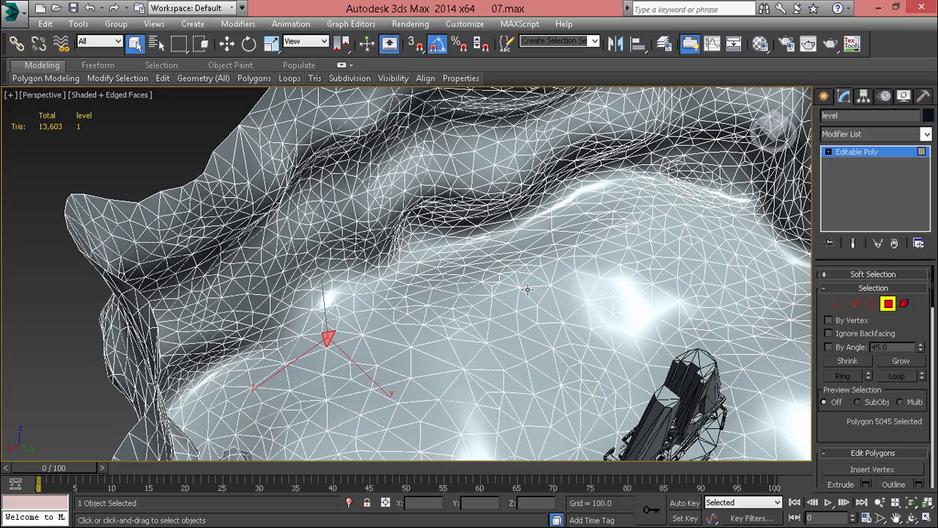
mouse_move(527, 289)
middle_mouse_down("alt")
mouse_move(525, 272)
mouse_move(519, 290)
middle_mouse_up("alt")
scroll(315, 325, "up", 6)
left_click(355, 329)
key("z")
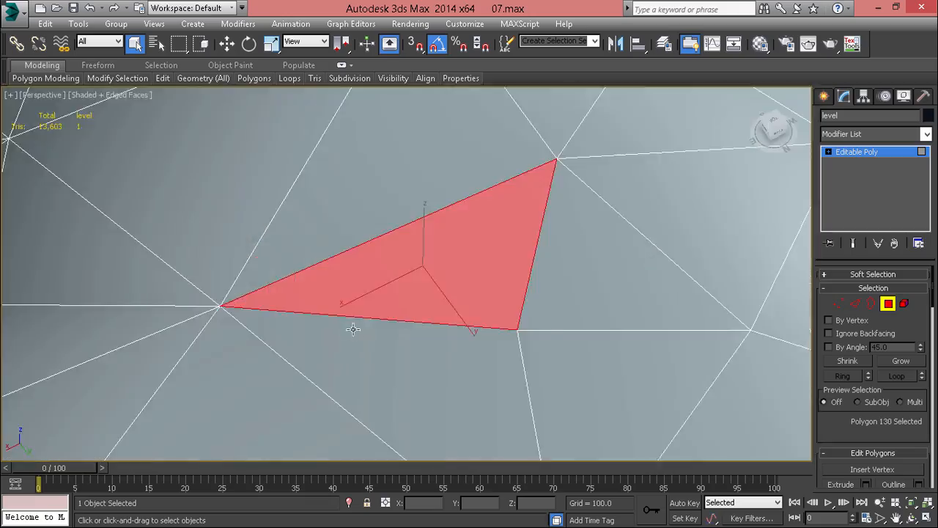
- Add the surrounding canyon floor triangles to the selection, forming two adjoining fans of polygons
scroll(353, 329, "down", 10)
middle_click_drag(354, 329, 350, 319, "alt")
scroll(350, 319, "up", 4)
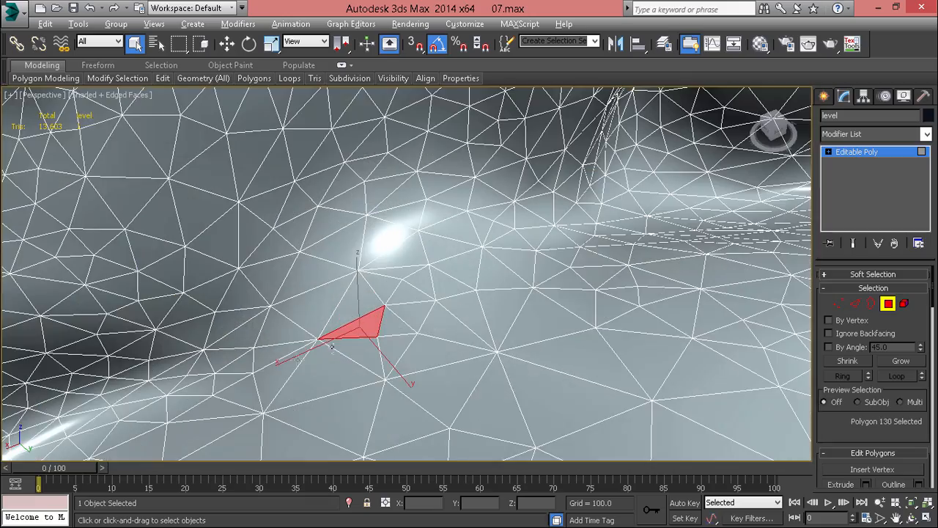
left_click(274, 359, "ctrl")
left_click(352, 367, "ctrl")
left_click(399, 352, "ctrl")
left_click(439, 355, "ctrl")
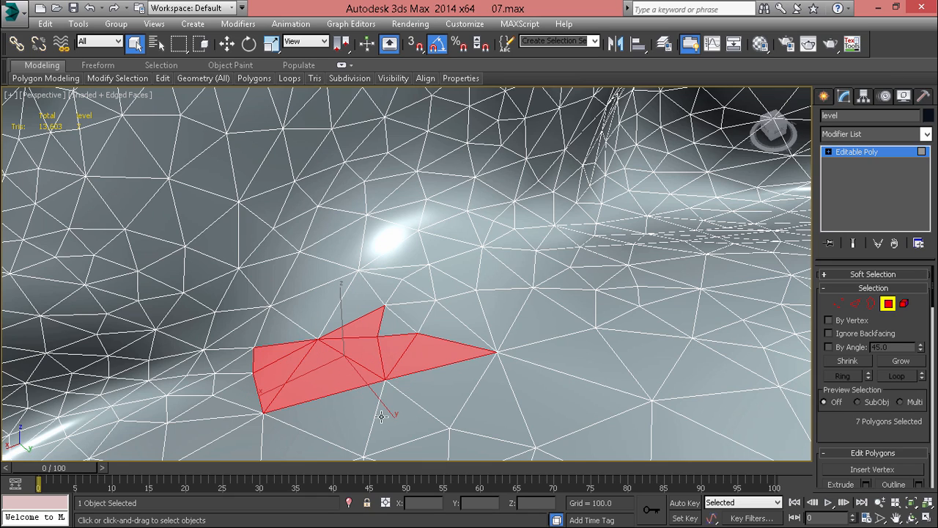
left_click(396, 419, "ctrl")
left_click(336, 416, "ctrl")
left_click(443, 387, "ctrl")
left_click(562, 399, "ctrl")
left_click(581, 361, "ctrl")
left_click(543, 322, "ctrl")
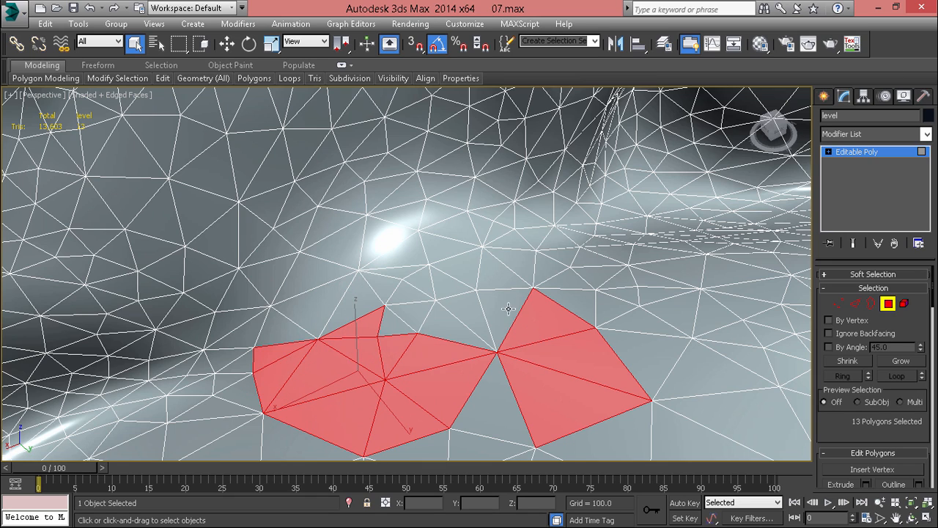
- Extend the polygon selection across the floor triangles between the fans and along the foot of the wall
left_click(508, 307, "ctrl")
left_click(449, 324, "ctrl")
left_click(466, 308, "ctrl")
left_click(391, 320, "ctrl")
left_click(412, 310, "ctrl")
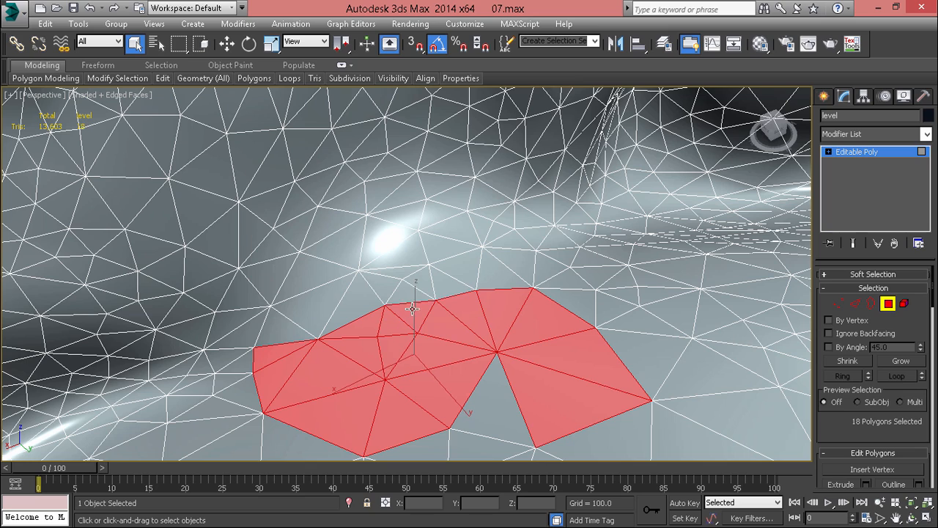
left_click(414, 296, "ctrl")
left_click(451, 286, "ctrl")
left_click(445, 273, "ctrl")
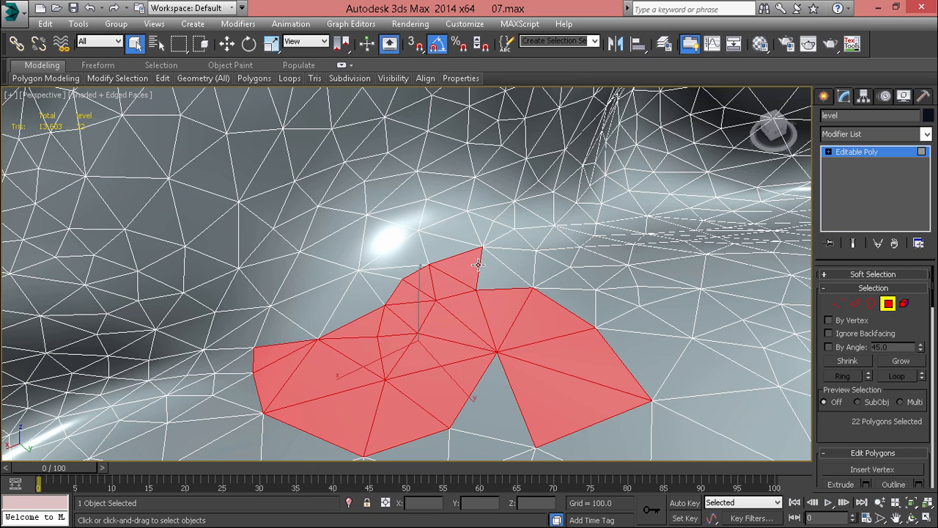
left_click(525, 260, "ctrl")
left_click(505, 260, "ctrl")
left_click(523, 243, "ctrl")
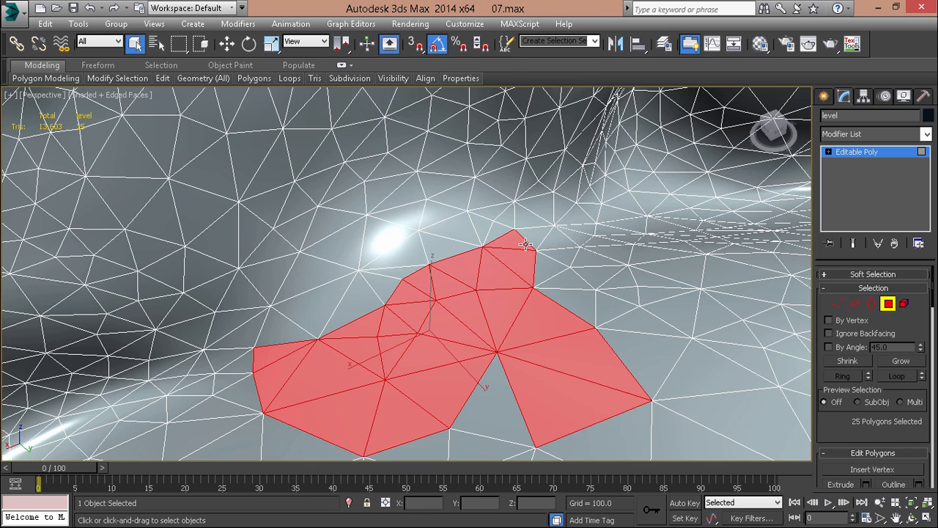
left_click(542, 239, "ctrl")
left_click(559, 249, "ctrl")
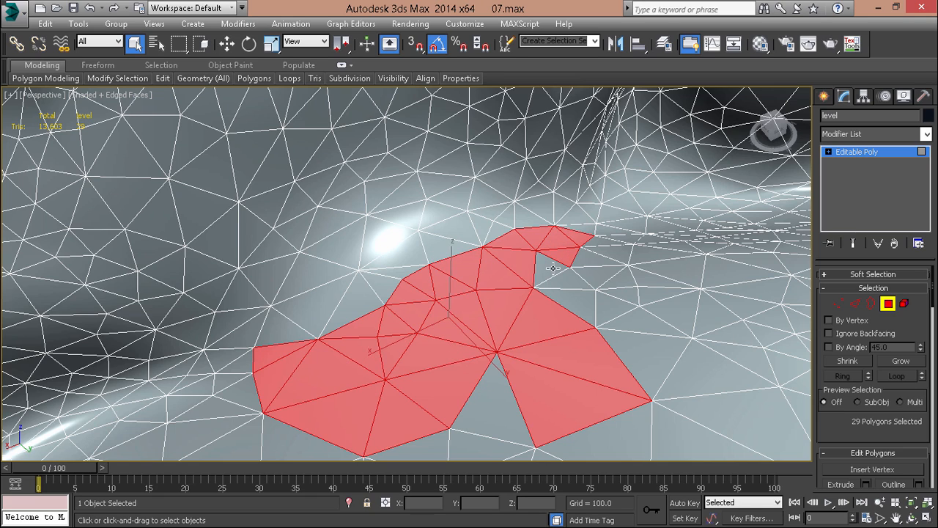
- Fill the gaps in the floor selection and add the outer triangles toward the canyon interior
left_click(571, 280, "ctrl")
left_click(578, 307, "ctrl")
left_click(499, 414, "ctrl")
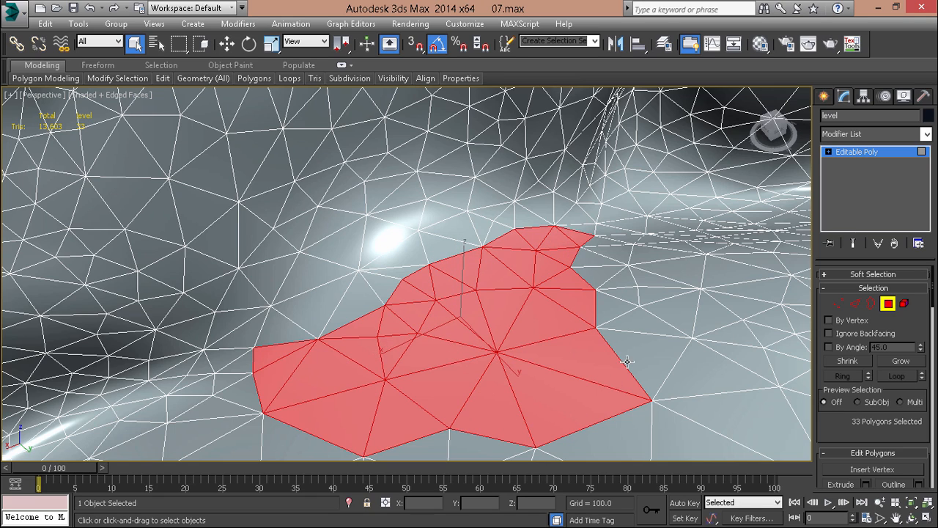
left_click(634, 350, "ctrl")
left_click(641, 323, "ctrl")
left_click(615, 306, "ctrl")
left_click(594, 266, "ctrl")
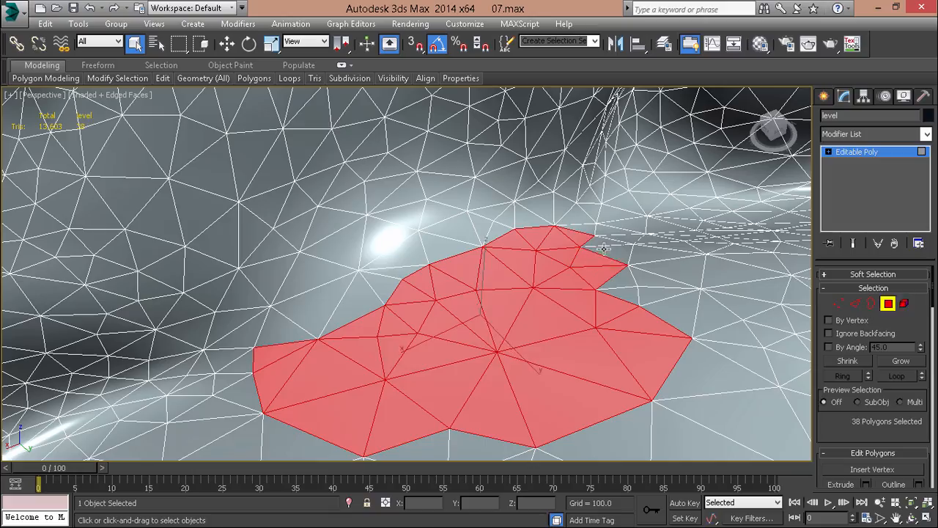
- Extend both ends of the floor selection along the wall until 52 polygons are selected
scroll(670, 328, "down", 3)
middle_click_drag(670, 327, 521, 262, "alt")
scroll(581, 321, "down", 5)
mouse_move(471, 333)
middle_mouse_down()
mouse_move(461, 266)
mouse_move(503, 305)
mouse_move(444, 341)
mouse_move(477, 330)
middle_mouse_up()
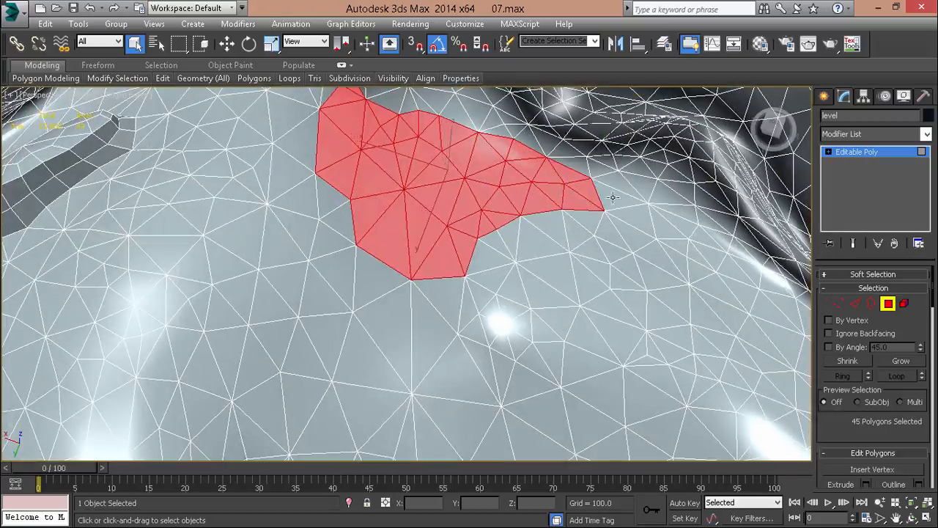
middle_click_drag(612, 198, 188, 208, "alt")
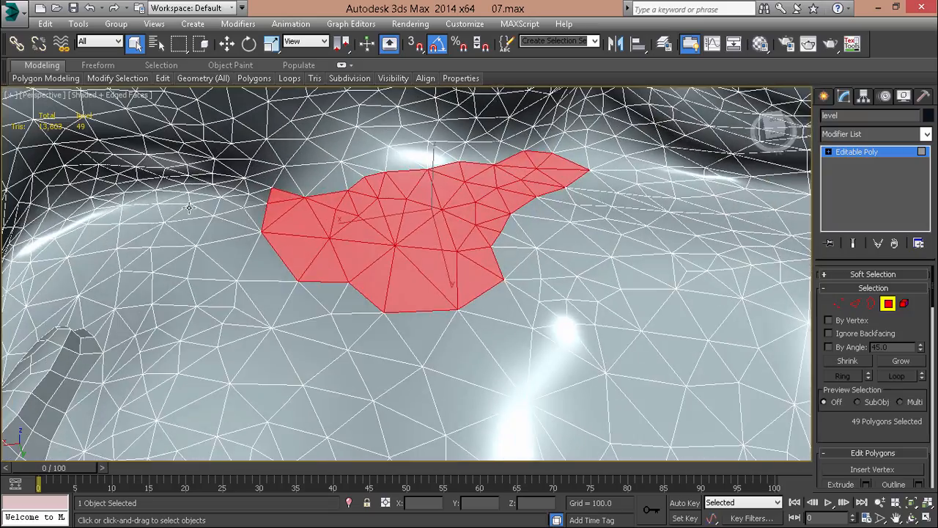
middle_click_drag(269, 194, 514, 166, "alt")
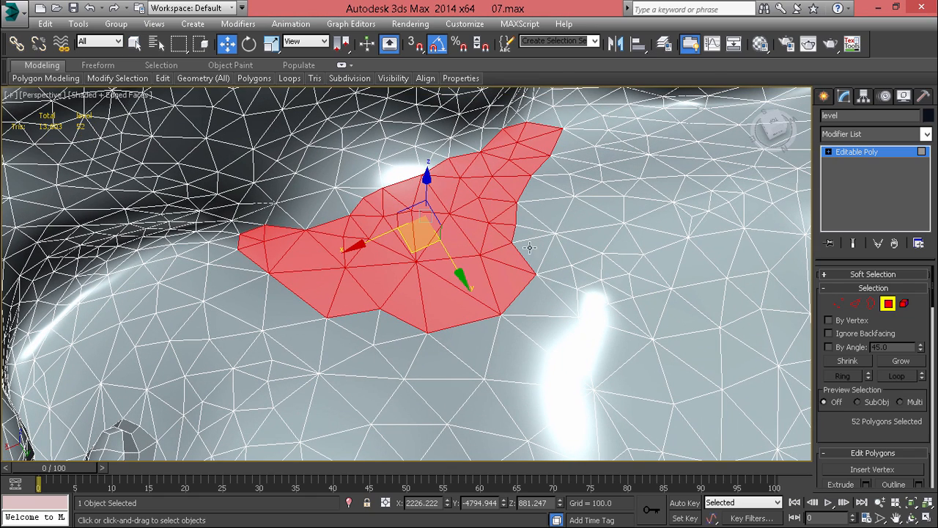
- Extrude the selected floor polygons slightly upward
right_click(525, 197)
left_click(503, 239)
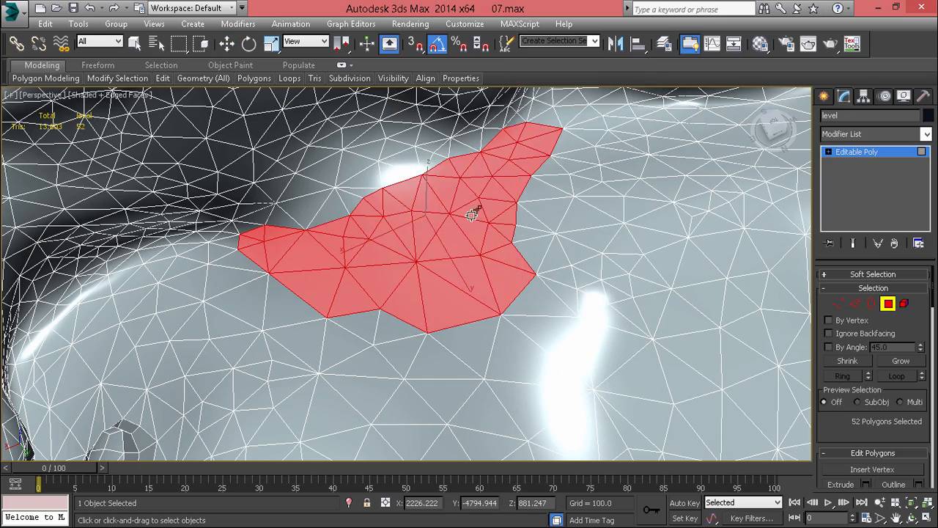
left_click_drag(468, 86, 469, 94)
- Raise the extruded polygons along the Z axis to form a ledge against the canyon wall
key("w")
middle_click_drag(513, 176, 351, 205)
scroll(496, 205, "down", 3)
scroll(471, 218, "up", 4)
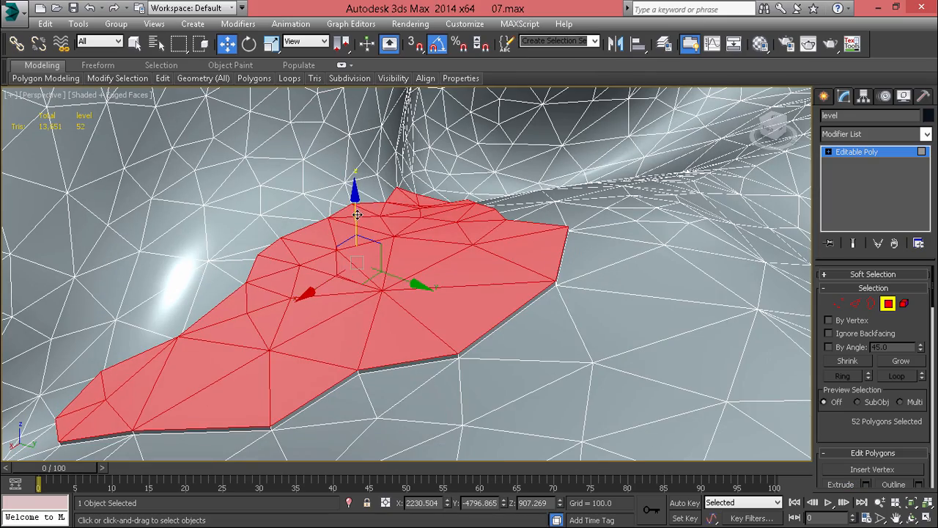
left_click_drag(357, 214, 373, 151)
middle_click_drag(373, 151, 374, 291, "alt")
- Select the group of canyon wall polygons behind one end of the raised ledge
left_click(516, 242)
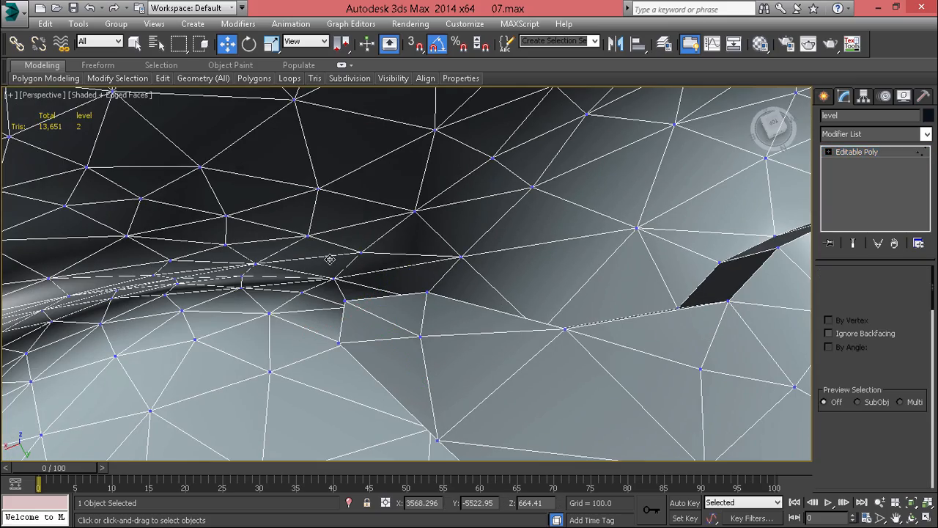
key("1")
key("4")
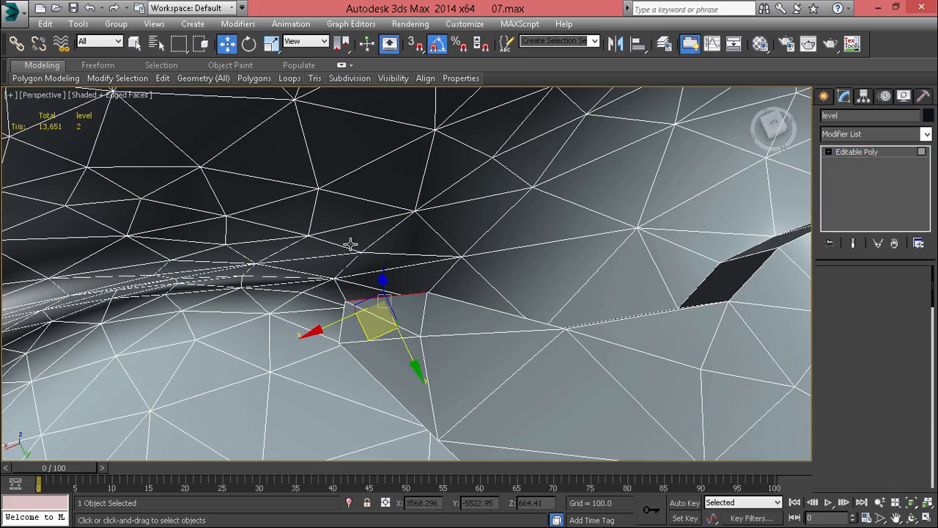
scroll(351, 245, "down", 3)
mouse_move(351, 246)
middle_mouse_down("alt")
mouse_move(446, 224)
mouse_move(356, 251)
mouse_move(351, 235)
middle_mouse_up("alt")
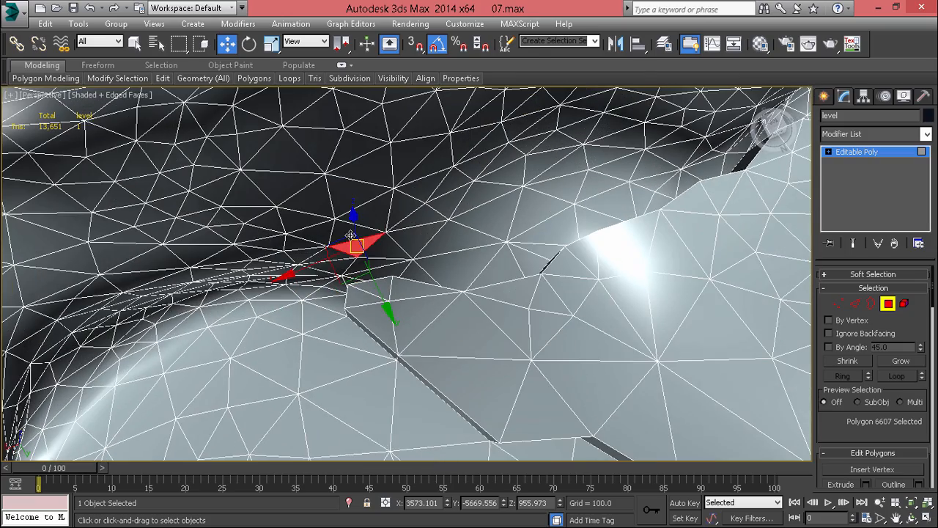
key("q")
left_click_drag(213, 149, 459, 270)
mouse_move(459, 270)
middle_mouse_down("alt")
mouse_move(457, 287)
mouse_move(449, 280)
middle_mouse_up("alt")
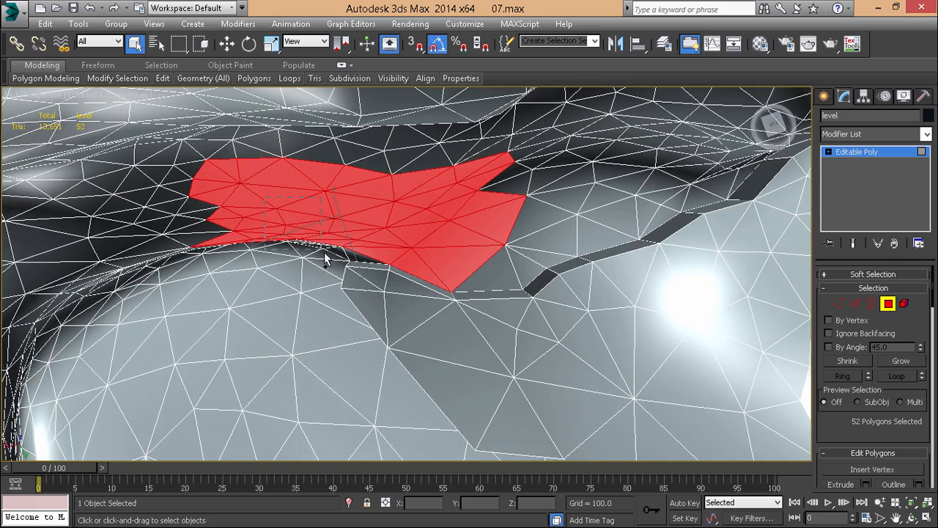
- Extend the polygon selection along the canyon wall behind the middle of the ledge
left_click_drag(362, 257, 362, 261, "ctrl")
middle_click_drag(501, 266, 383, 233)
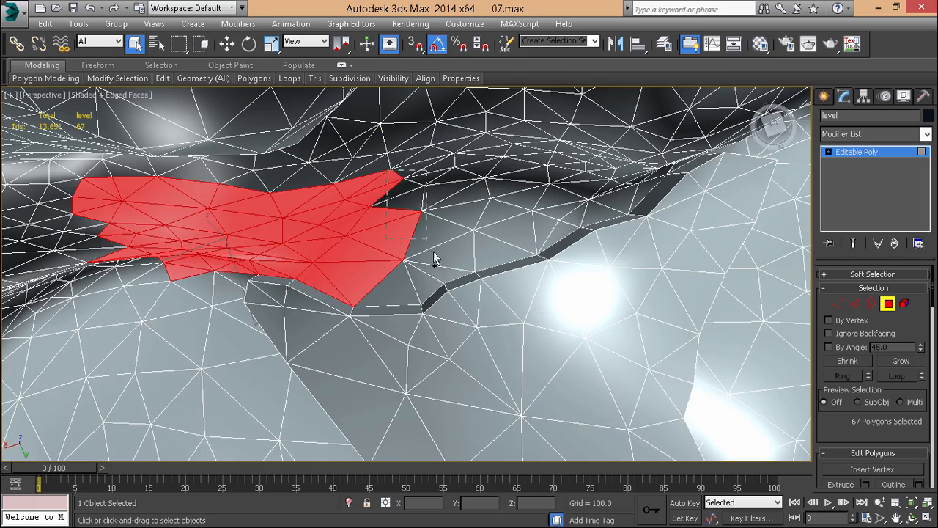
left_click_drag(434, 258, 453, 211, "ctrl")
left_click_drag(549, 241, 551, 243, "ctrl")
middle_click_drag(474, 240, 338, 280)
left_click_drag(489, 247, 489, 249, "ctrl")
middle_click_drag(489, 248, 321, 267)
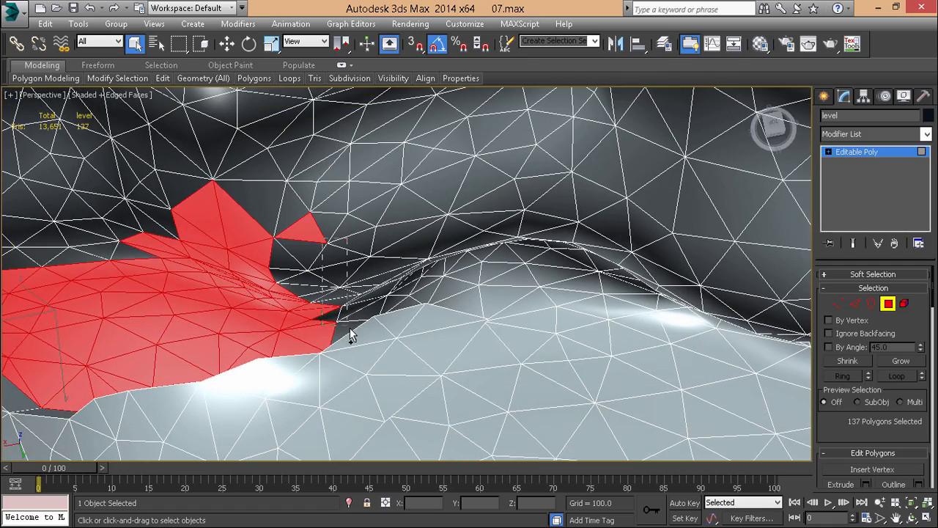
- Add the remaining wall polygons behind the far end of the ledge to the selection
left_click_drag(350, 336, 350, 334, "ctrl")
left_click_drag(240, 239, 239, 237, "ctrl")
middle_click_drag(421, 322, 373, 295, "alt")
scroll(375, 306, "up", 2)
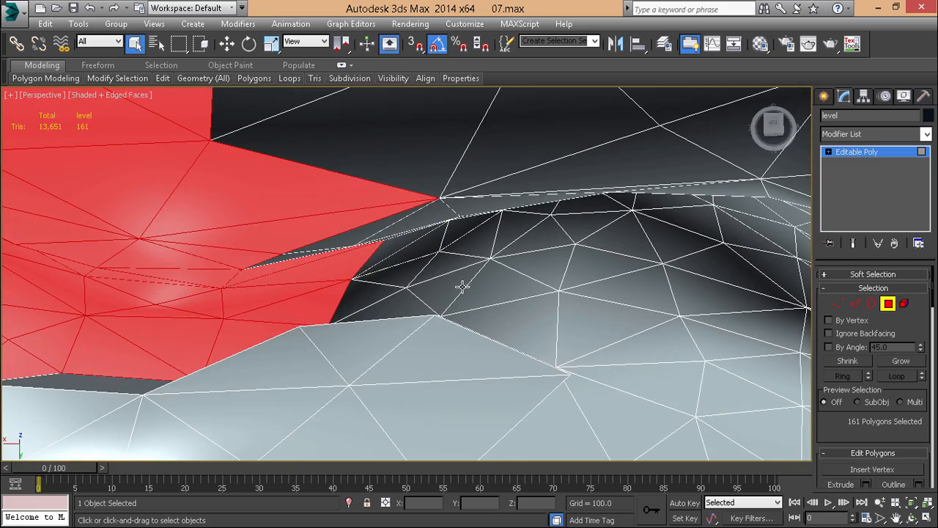
left_click_drag(456, 290, 350, 216, "ctrl")
scroll(350, 216, "down", 3)
middle_click_drag(350, 215, 516, 304, "alt")
left_click_drag(507, 319, 446, 184, "ctrl")
scroll(446, 184, "down", 3)
scroll(438, 149, "up", 5)
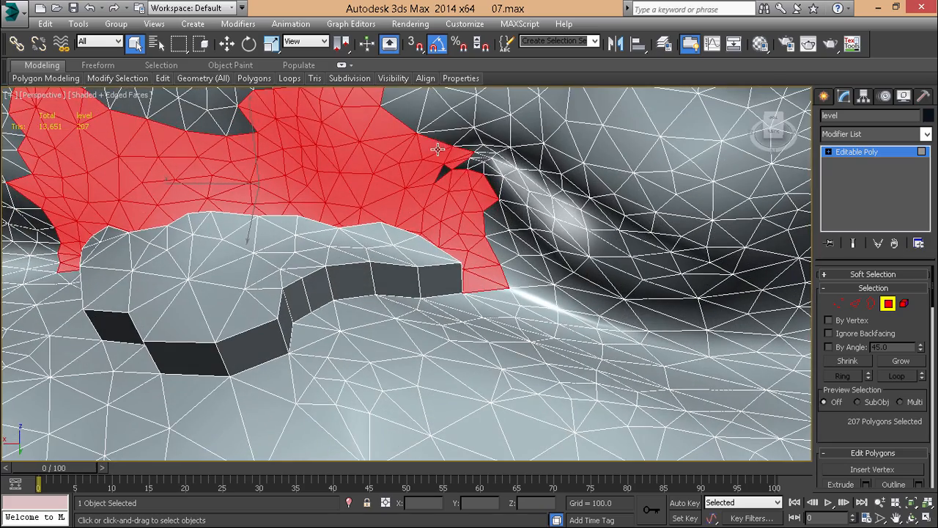
- Hide the selected wall polygons to expose the back of the ledge
middle_click_drag(470, 199, 341, 220, "alt")
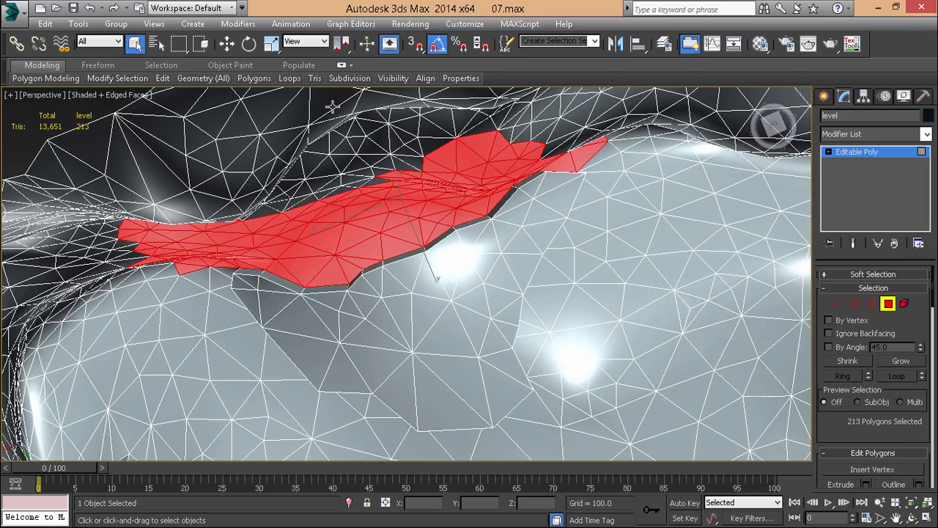
mouse_move(392, 85)
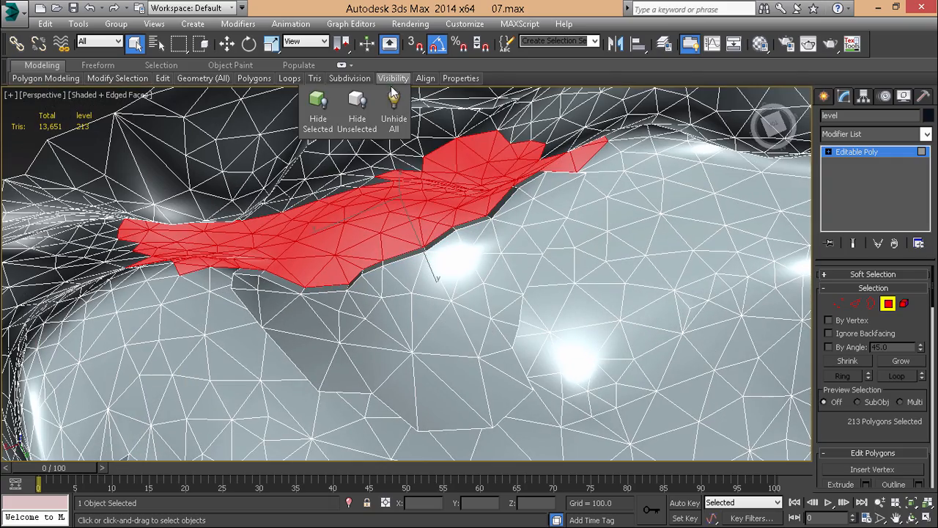
left_click(306, 126)
- Use Target Weld to merge the first three upper vertices at one end of the ledge's exposed back onto the base vertices below
middle_click_drag(315, 220, 499, 195, "alt")
scroll(415, 239, "down", 5)
middle_click_drag(415, 238, 476, 209, "alt")
middle_click_drag(493, 366, 613, 247)
left_click(459, 201)
key("z")
scroll(452, 178, "down", 5)
key("1")
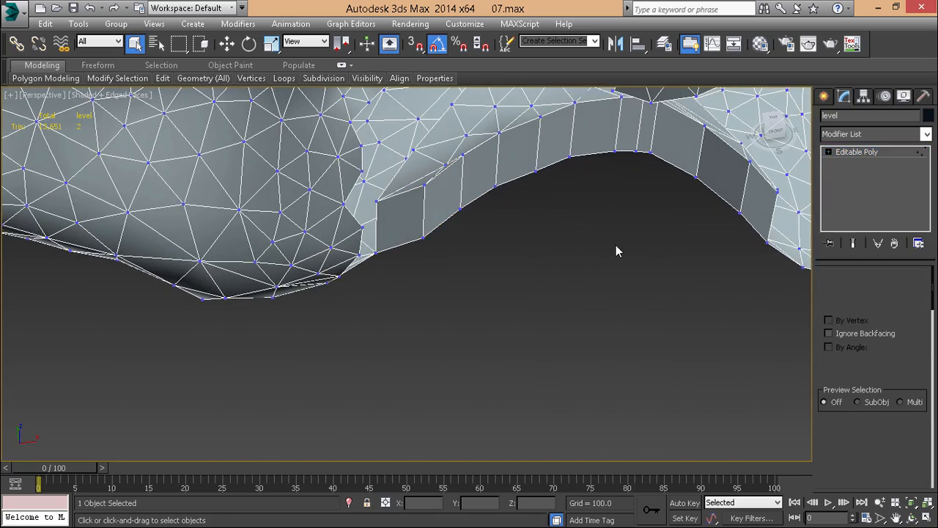
right_click(615, 248)
left_click(551, 335)
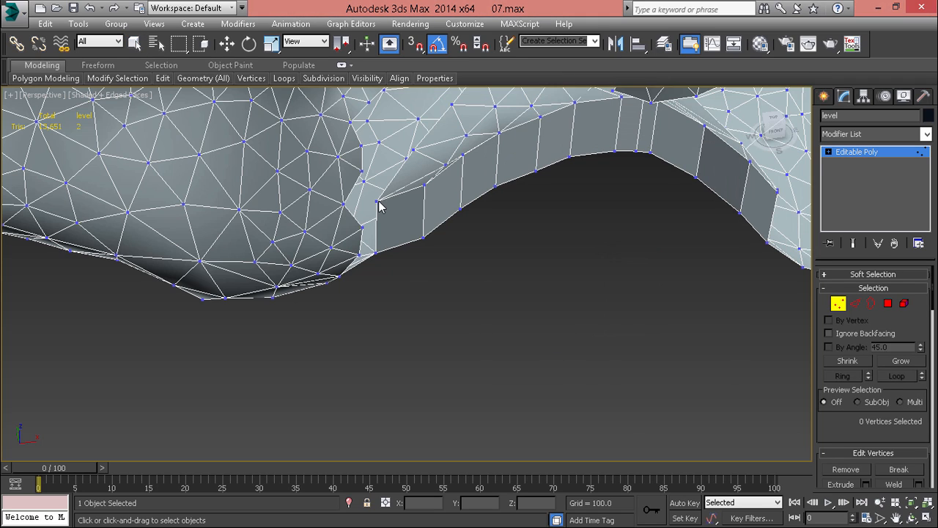
left_click(374, 254)
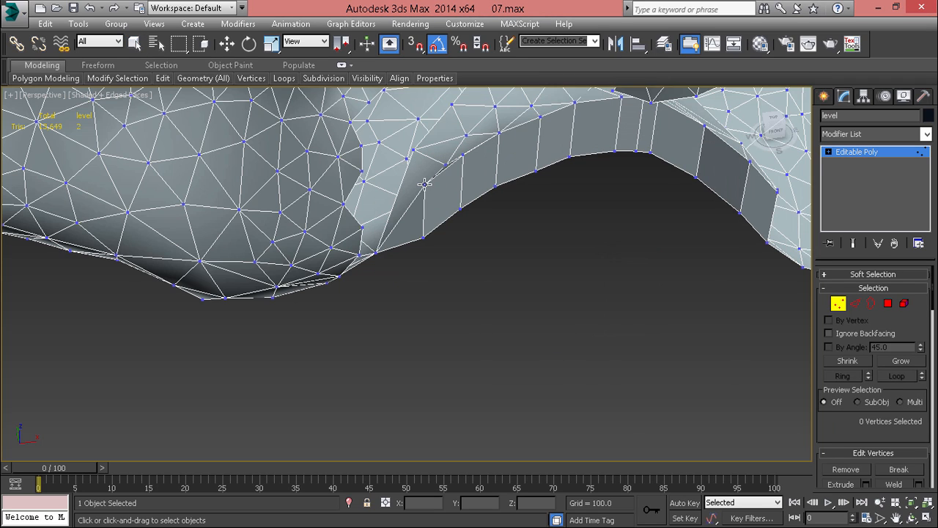
left_click(421, 237)
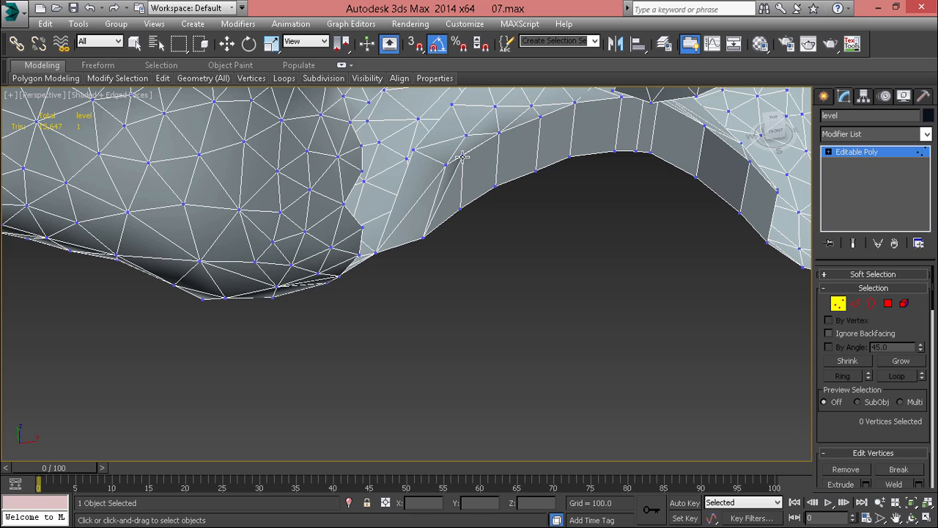
left_click(461, 209)
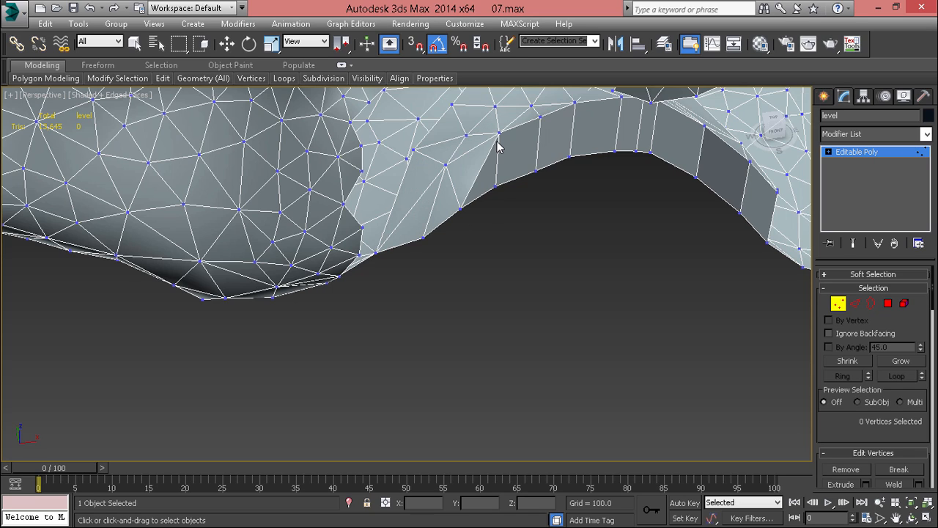
- Target-weld the next four upper vertices along the ledge's back edge down onto their matching base vertices
left_click(495, 188)
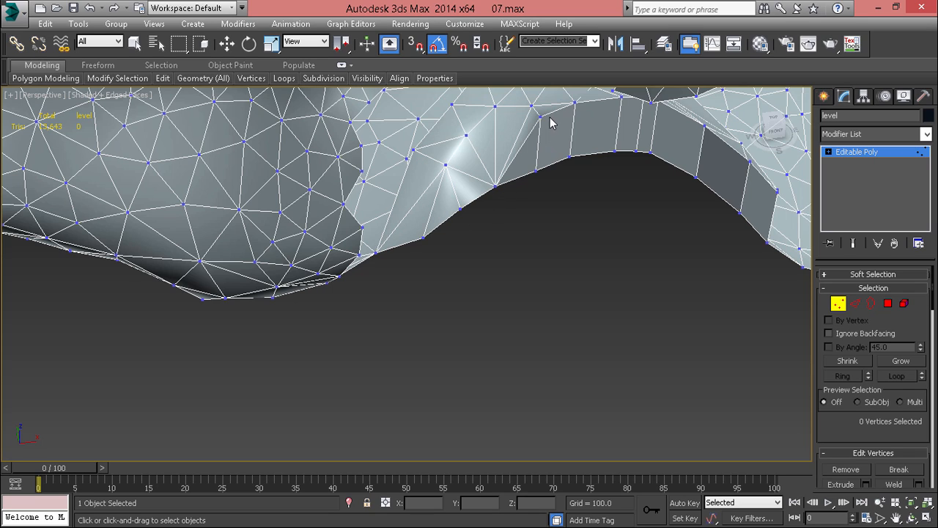
left_click(536, 174)
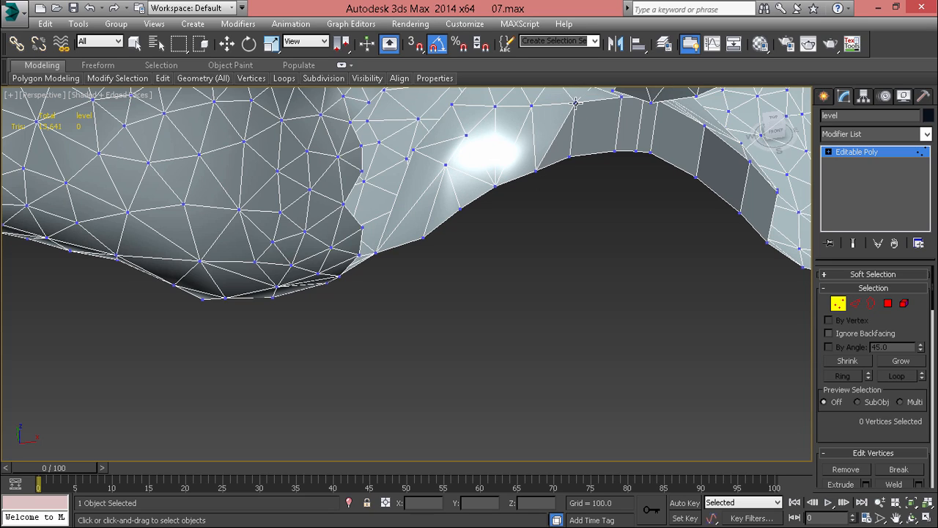
left_click(568, 155)
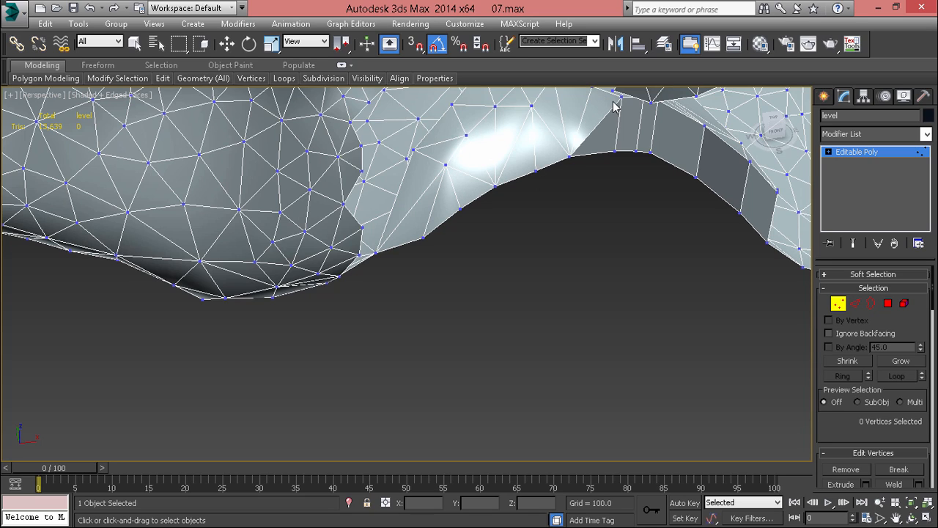
left_click(617, 149)
- Target-weld the two closely spaced upper vertices past the crest of the back edge onto the base vertices beneath them
middle_click_drag(616, 149, 432, 201)
middle_click_drag(435, 163, 407, 251)
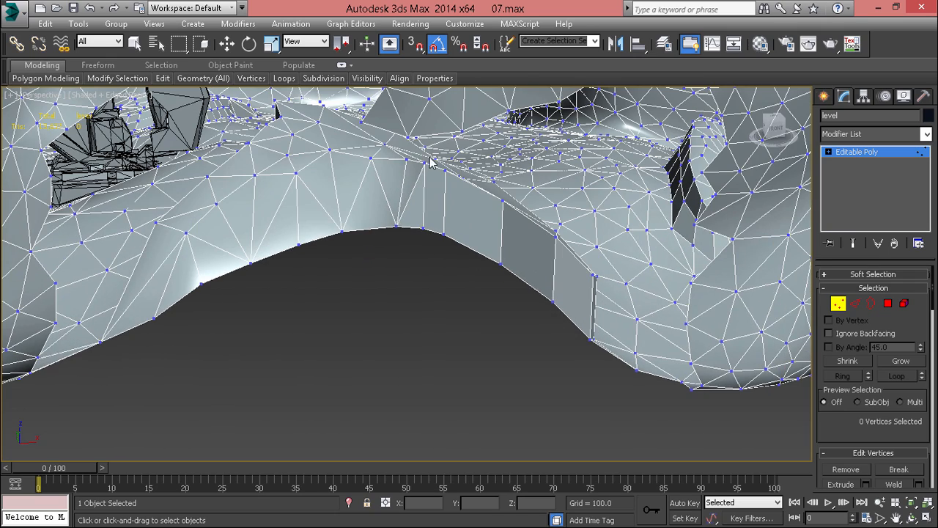
left_click(423, 229)
left_click(442, 234)
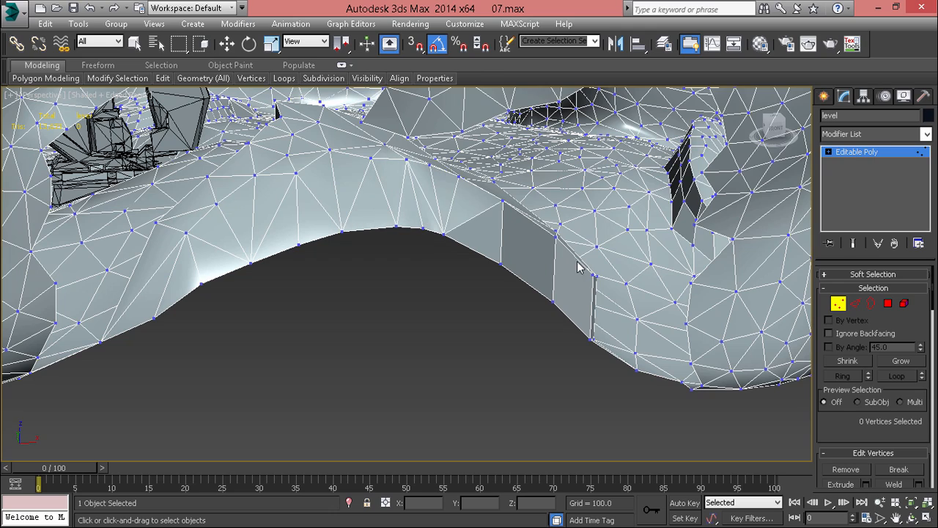
- Target-weld the last three upper vertices at the far end of the back edge onto the lower rim
middle_click_drag(577, 265, 420, 247)
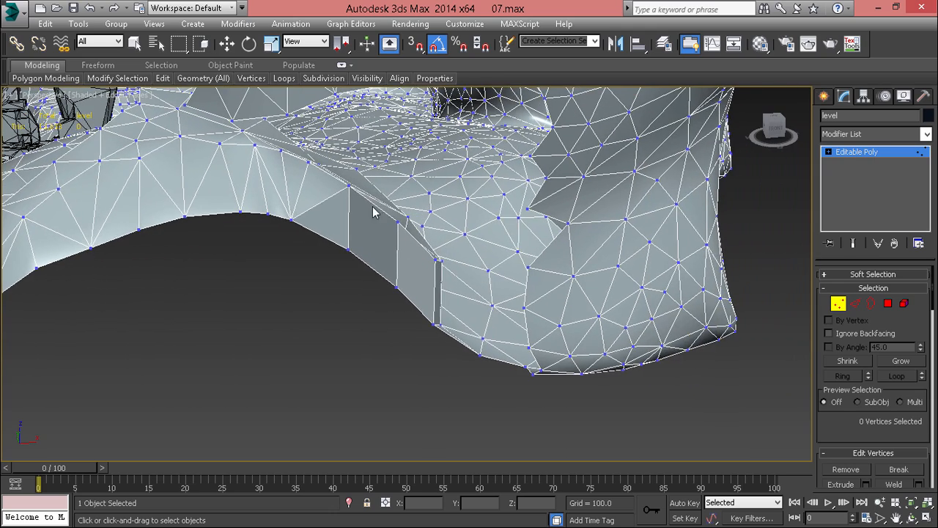
left_click(348, 251)
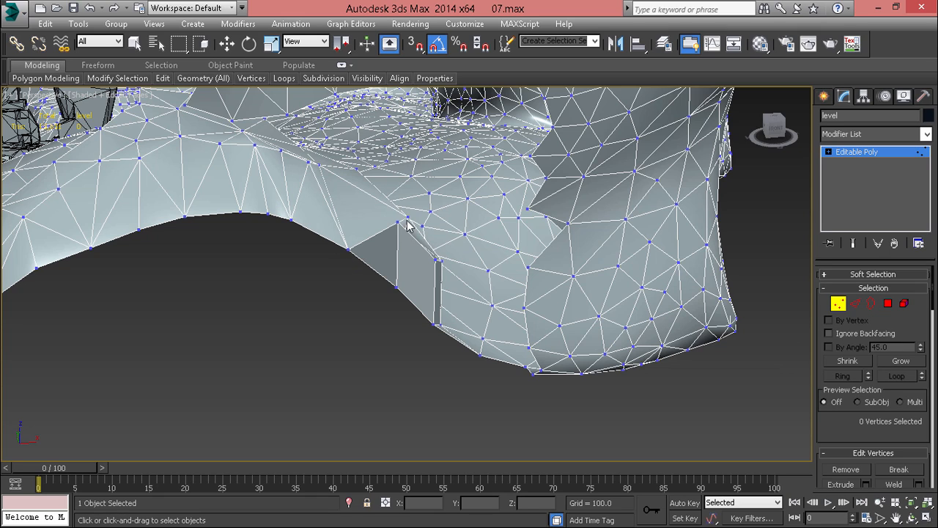
left_click(396, 286)
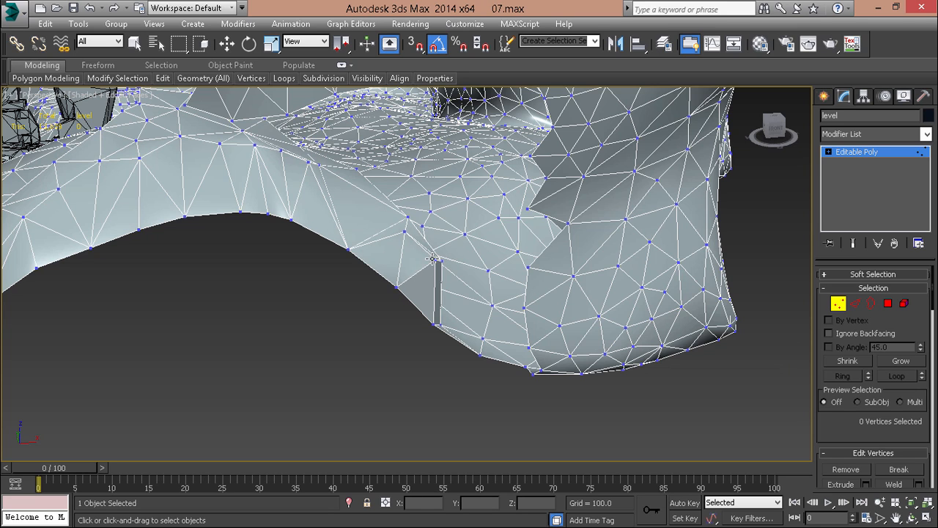
left_click(436, 325)
- Target-weld the upper vertex beside the far back corner onto the floor vertex below, closing that end of the front step
key("z")
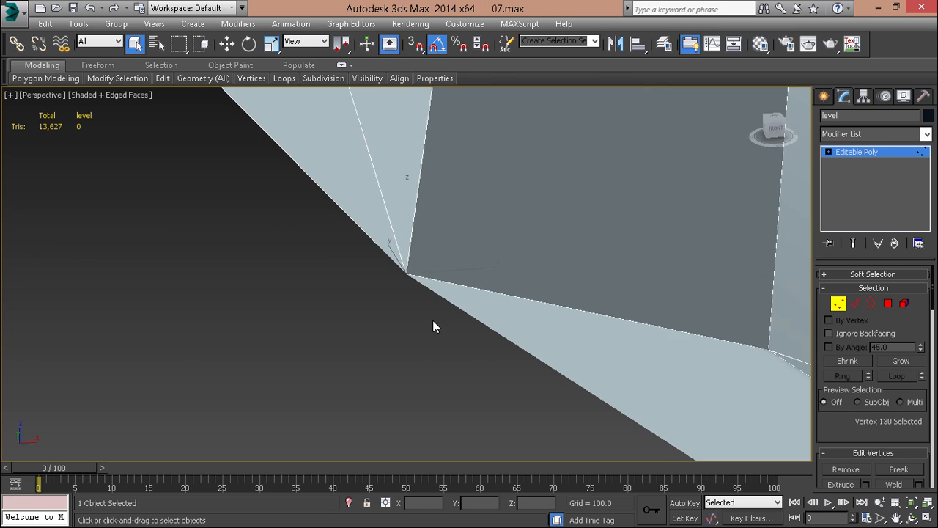
scroll(412, 272, "down", 5)
scroll(487, 244, "down", 4)
middle_click_drag(487, 244, 484, 265, "alt")
scroll(501, 256, "up", 4)
right_click(595, 194)
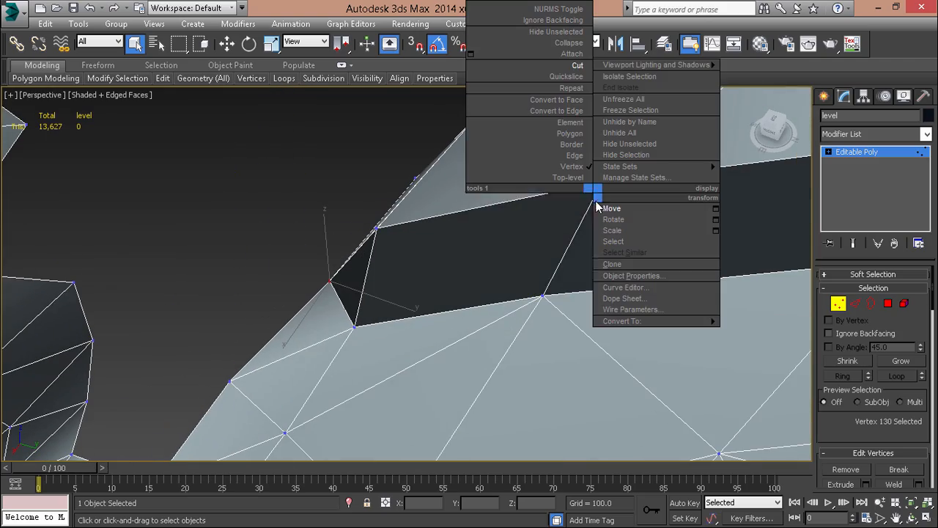
left_click(579, 288)
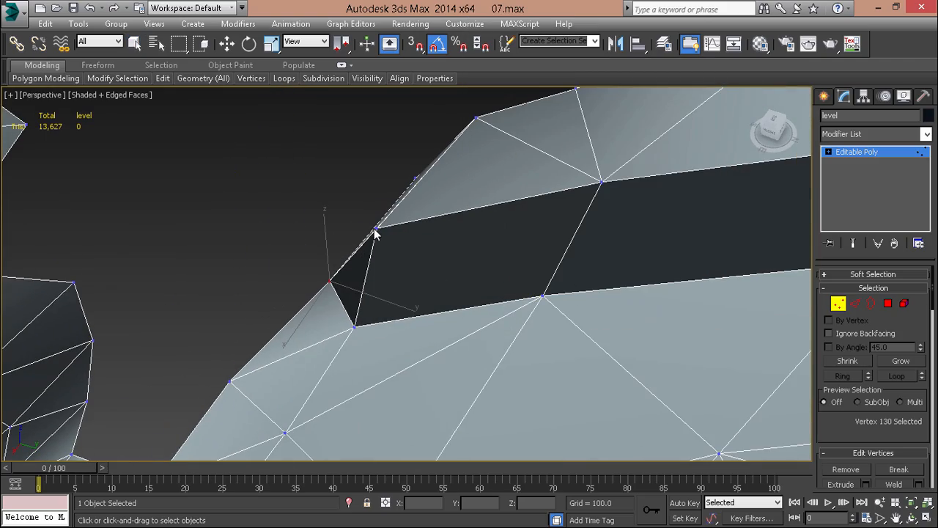
left_click(354, 327)
- Target-weld the remaining raised vertex near the far back corner onto the adjacent base vertex on the lower rim
scroll(495, 269, "down", 4)
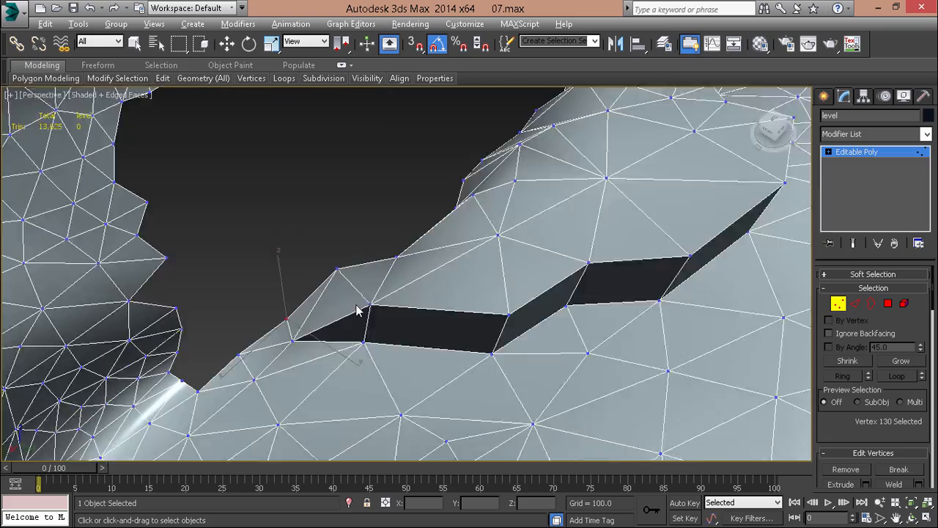
middle_click_drag(359, 310, 328, 205, "alt")
scroll(312, 337, "down", 4)
scroll(352, 242, "up", 4)
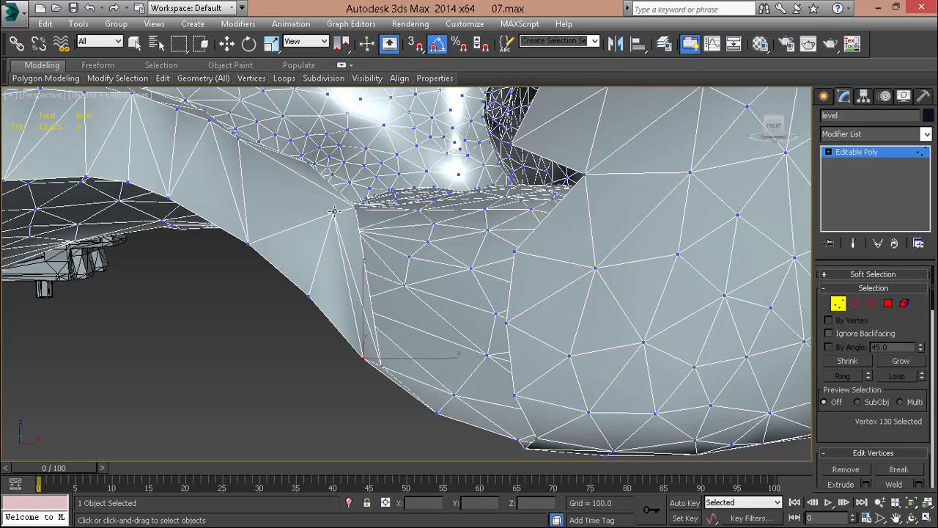
left_click(310, 297)
- Examine the ledge's rear rim along the opening in the canyon wall, focusing on one of its rim vertices
scroll(310, 296, "down", 4)
middle_click_drag(335, 293, 486, 332, "alt")
scroll(195, 337, "up", 4)
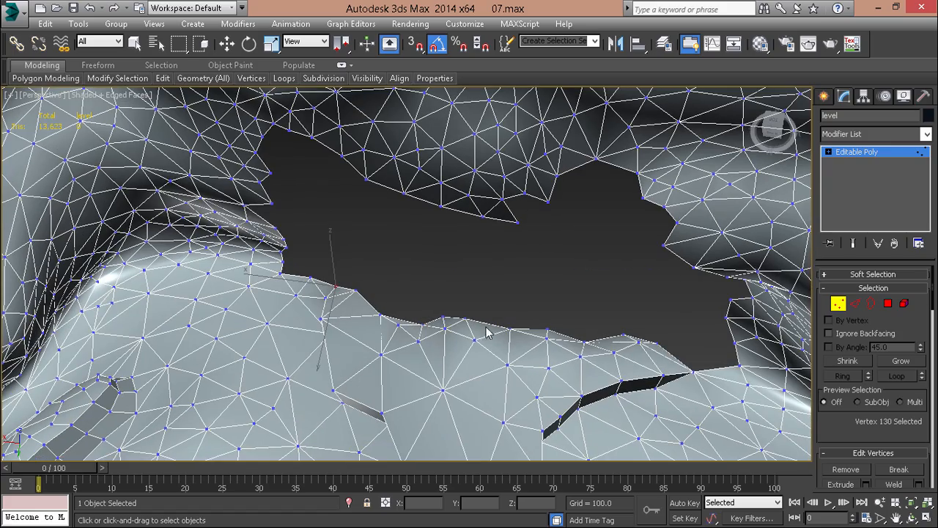
left_click(380, 315)
key("z")
scroll(382, 304, "down", 6)
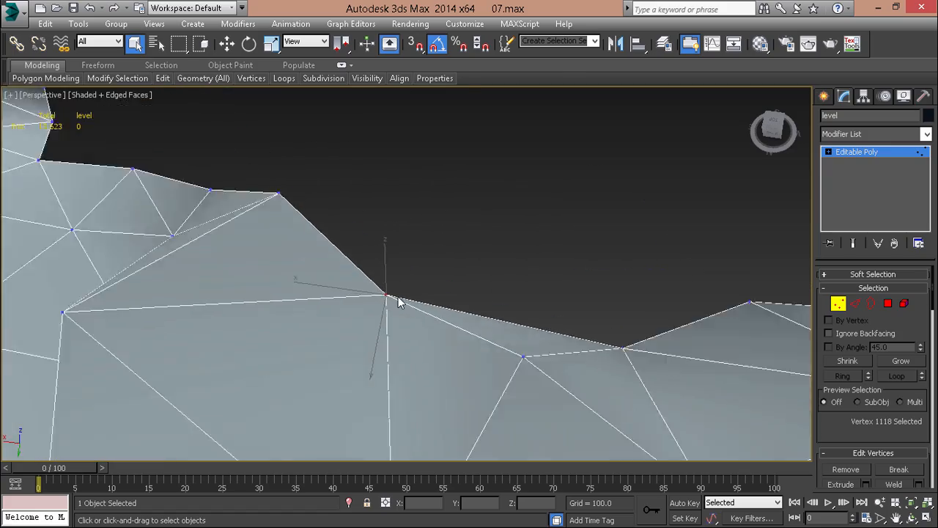
middle_click_drag(400, 301, 438, 304, "alt")
scroll(533, 269, "down", 3)
scroll(422, 331, "up", 2)
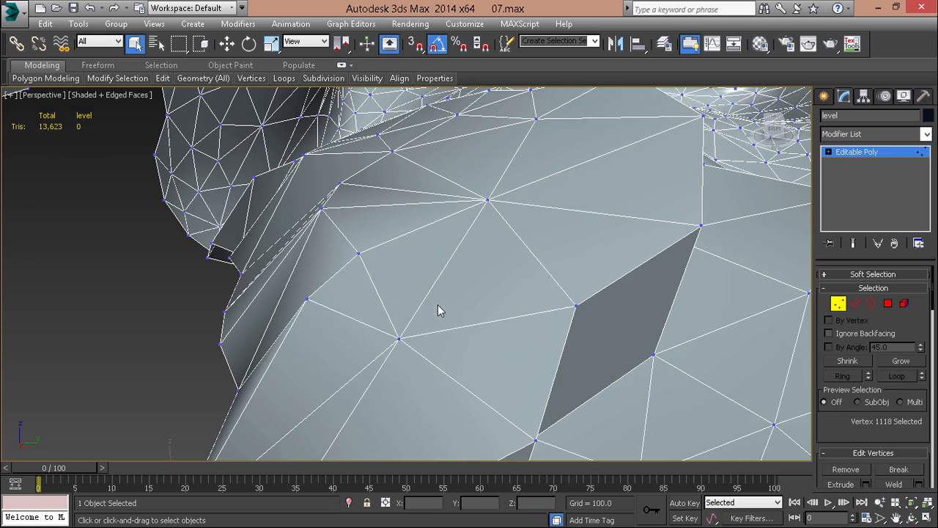
- Select two neighbouring vertices on the ledge's rear slope and lower them along Z to about 1229
key("w")
mouse_move(329, 279)
middle_mouse_down("alt")
mouse_move(382, 279)
mouse_move(323, 269)
middle_mouse_up("alt")
scroll(385, 257, "down", 3)
scroll(323, 268, "down", 3)
middle_click_drag(428, 326, 328, 325, "alt")
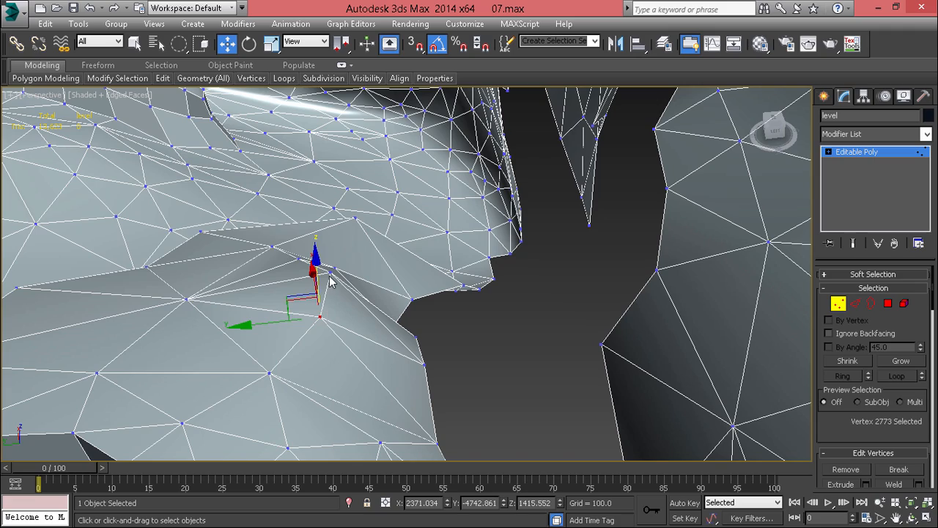
left_click(330, 278)
left_click(331, 273)
left_click(320, 315, "ctrl")
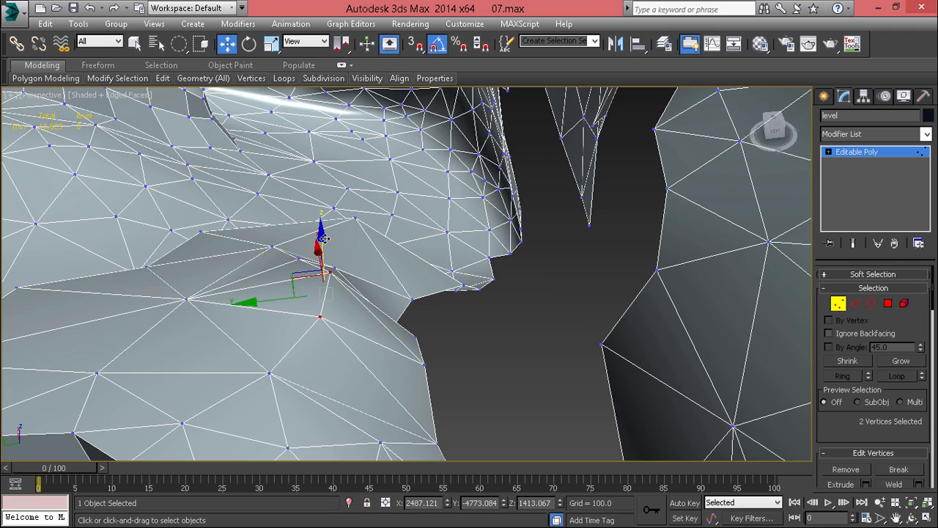
middle_click_drag(323, 238, 403, 236, "alt")
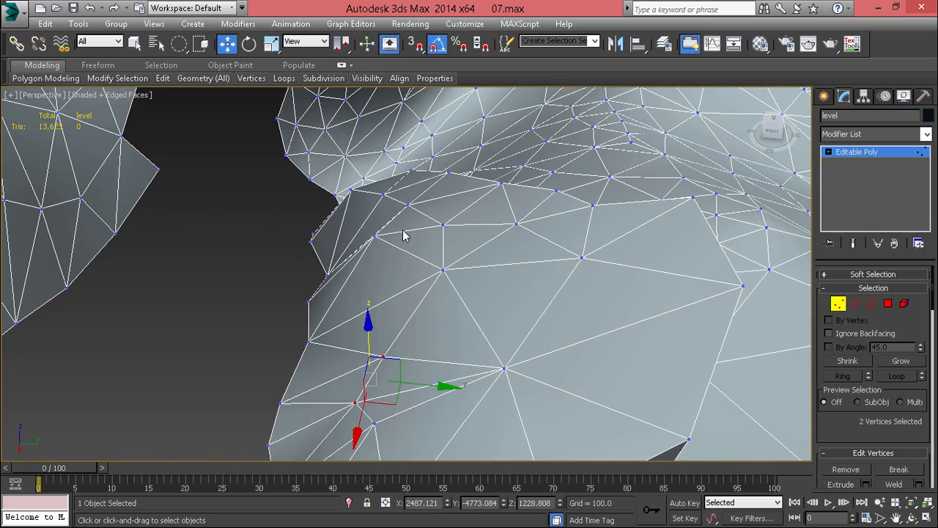
- Lower two more vertices on the ledge's rear slope individually, bringing the second one to a Z of about 1009
left_click(375, 236)
left_click_drag(370, 188, 304, 290)
middle_click_drag(341, 317, 420, 168, "alt")
left_click(362, 213)
left_click(362, 214)
key("z")
scroll(362, 214, "down", 3)
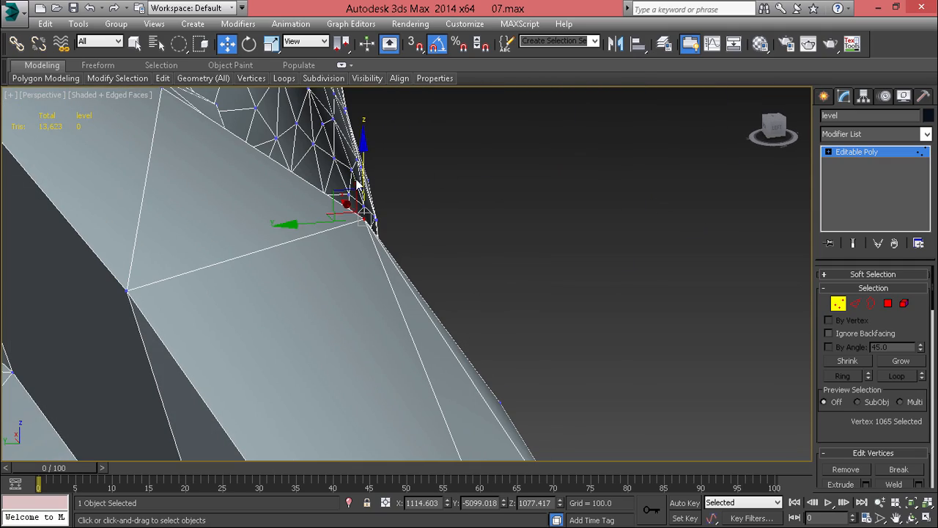
left_click_drag(364, 170, 352, 233)
- Unhide all hidden polygons of the level mesh to restore the canyon wall behind the ledge
middle_click_drag(352, 251, 443, 287, "alt")
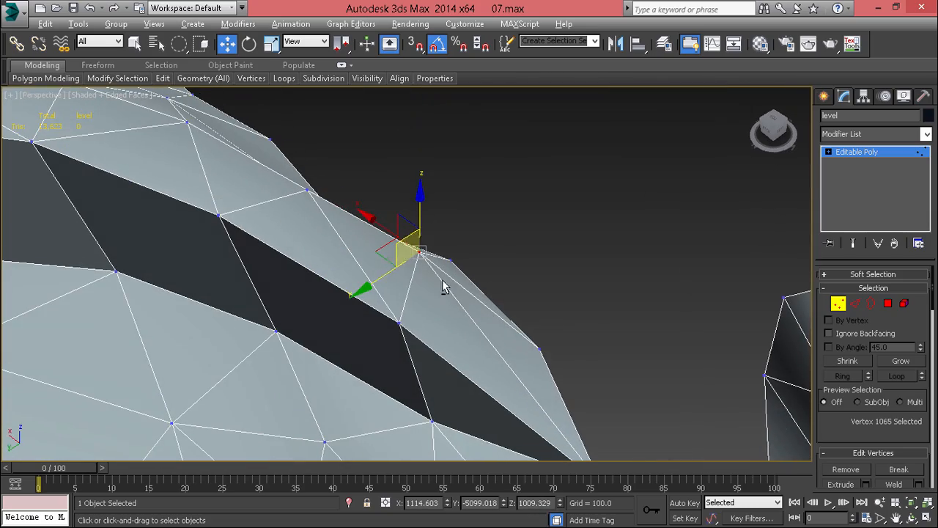
left_click(886, 304)
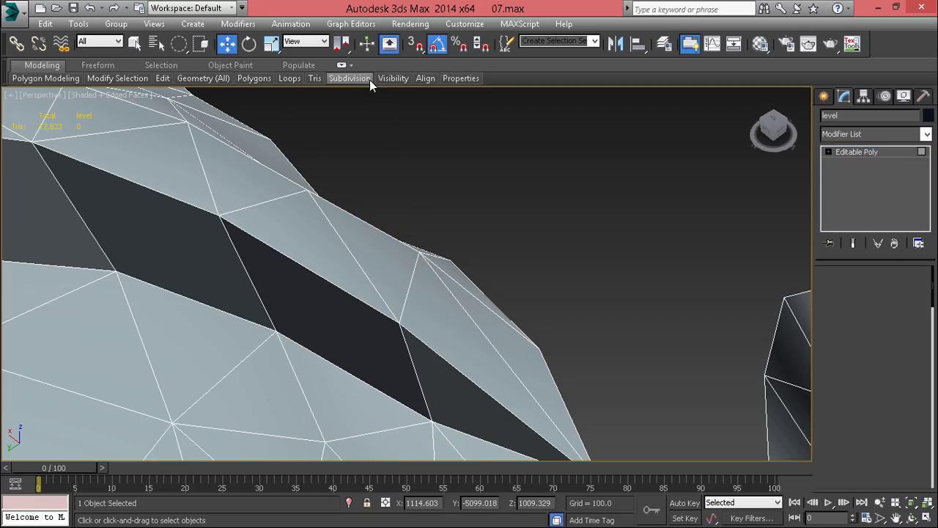
mouse_move(393, 78)
left_click(393, 110)
- Target-weld the upper vertex at the end of the ledge's front step onto the floor vertex below it
scroll(441, 217, "down", 3)
middle_click_drag(441, 217, 509, 253)
key("1")
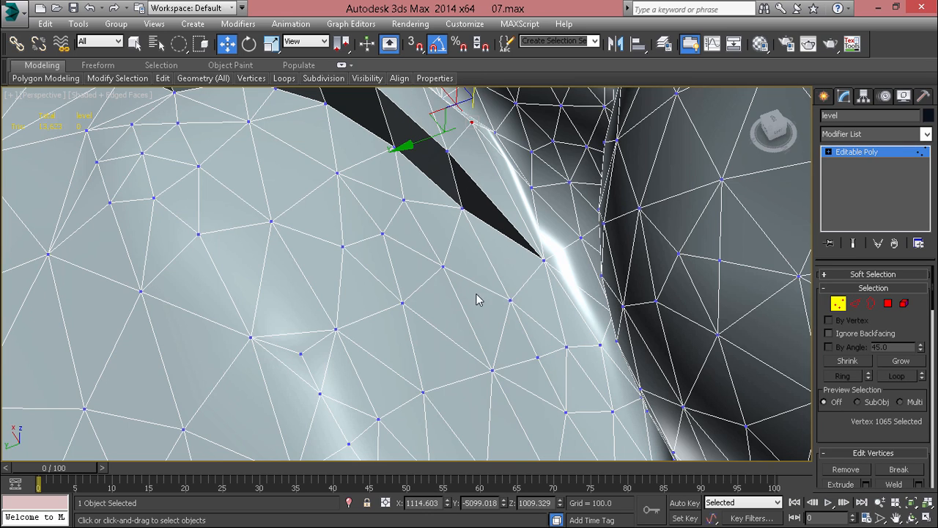
right_click(565, 192)
left_click(528, 286)
left_click(393, 147)
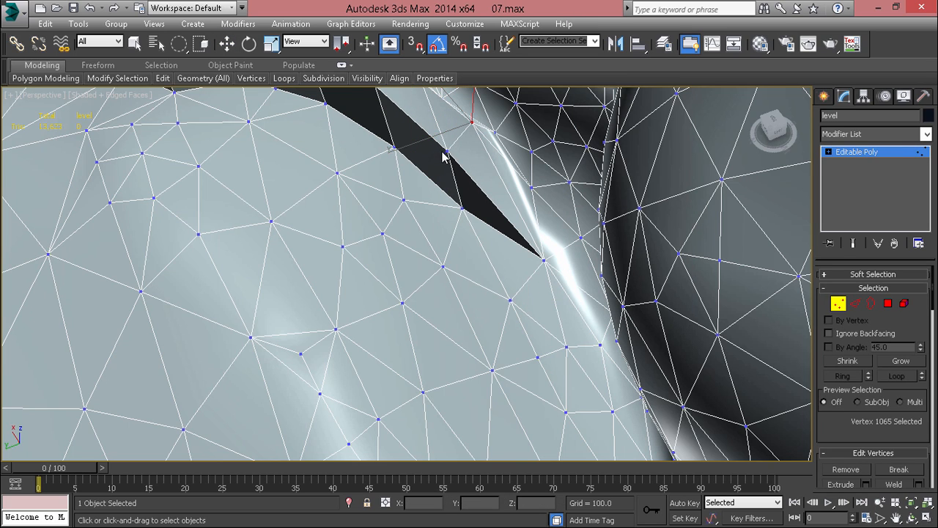
left_click(460, 210)
scroll(472, 117, "up", 5)
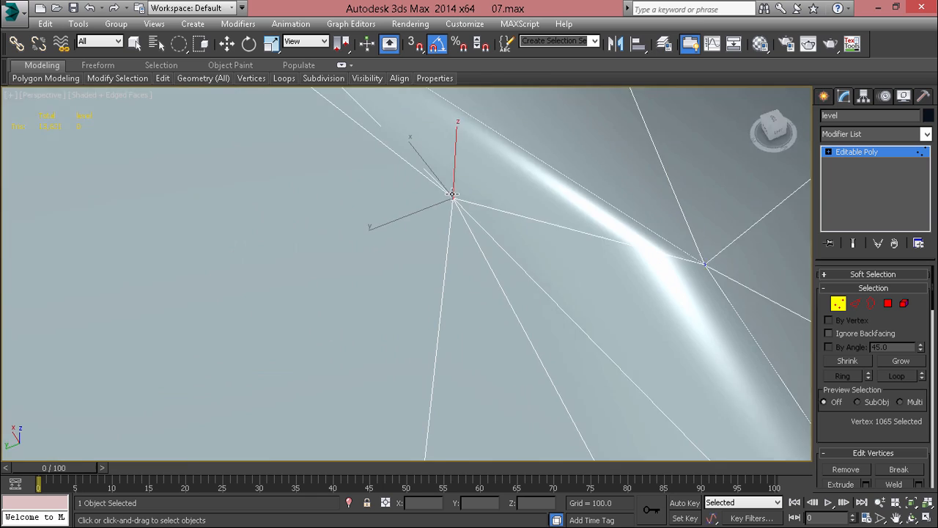
scroll(451, 191, "down", 5)
- Move the floor vertex at the tip of the front step horizontally to about X 843.6, Y -4802
key("w")
left_click(442, 264)
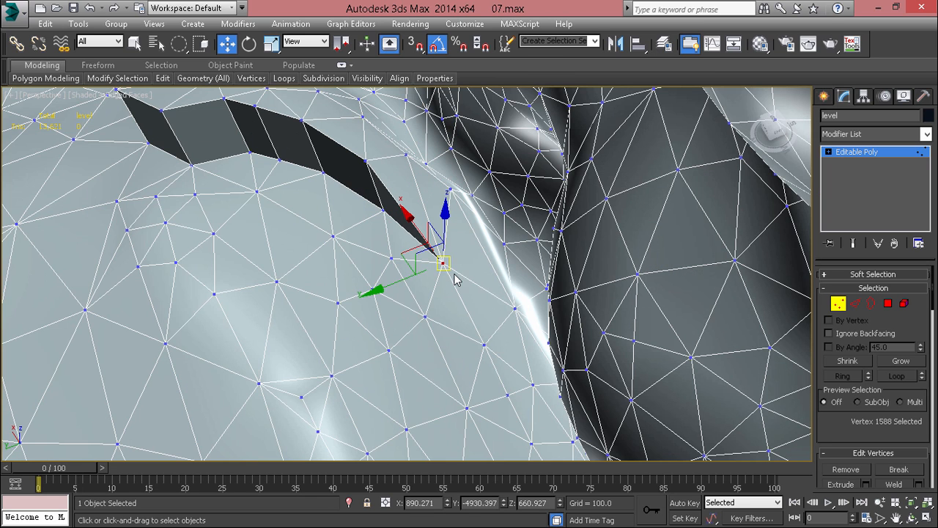
scroll(398, 264, "down", 4)
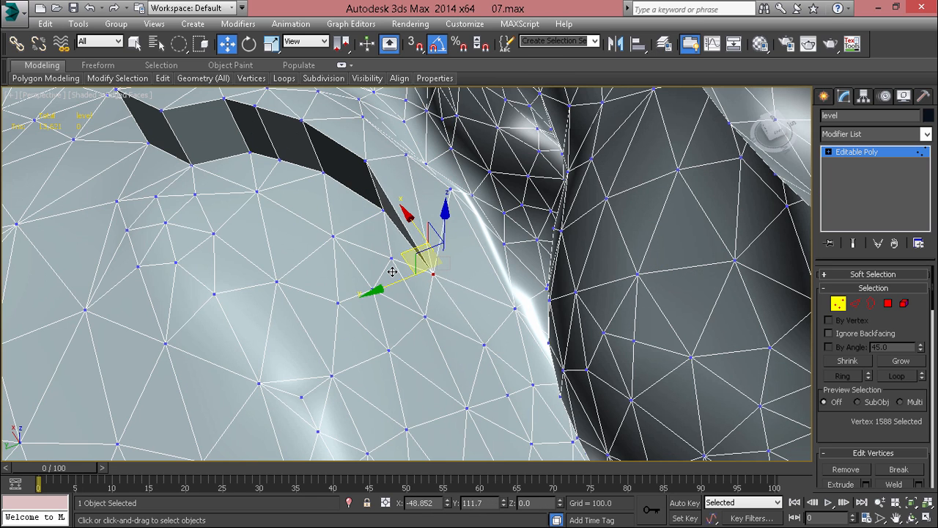
- Select the two vertices at the small peak on the ledge's rear edge and lower them together
middle_click_drag(392, 268, 440, 301, "alt")
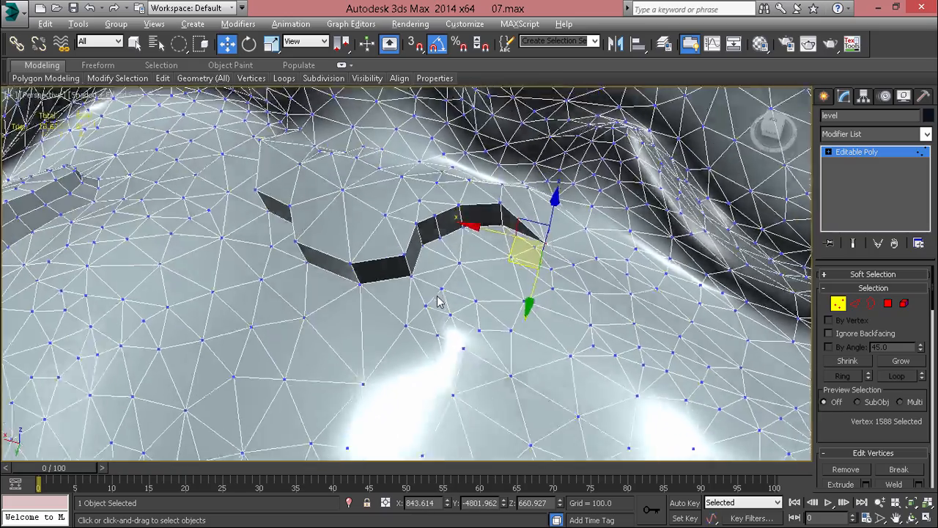
scroll(484, 218, "up", 3)
middle_click_drag(486, 211, 545, 182, "alt")
scroll(542, 189, "up", 5)
middle_click_drag(532, 222, 474, 295, "alt")
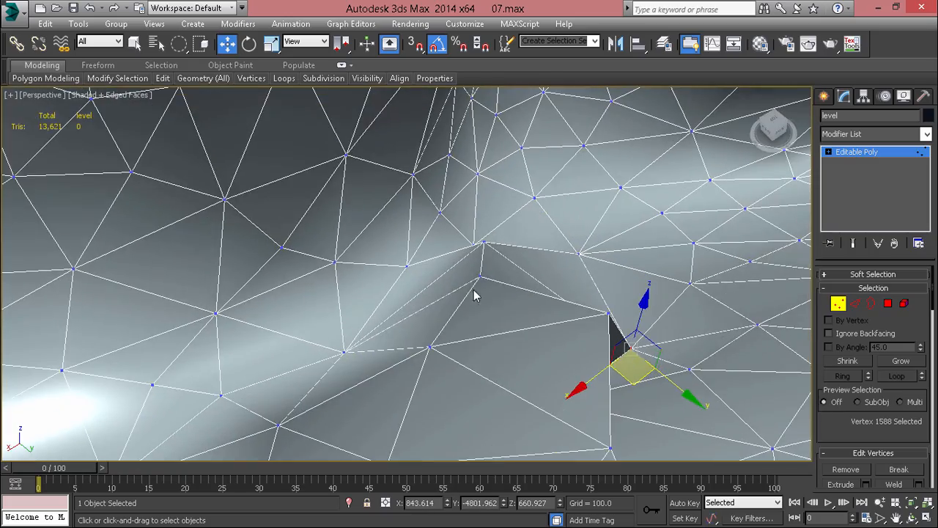
left_click(481, 278)
left_click(484, 241, "ctrl")
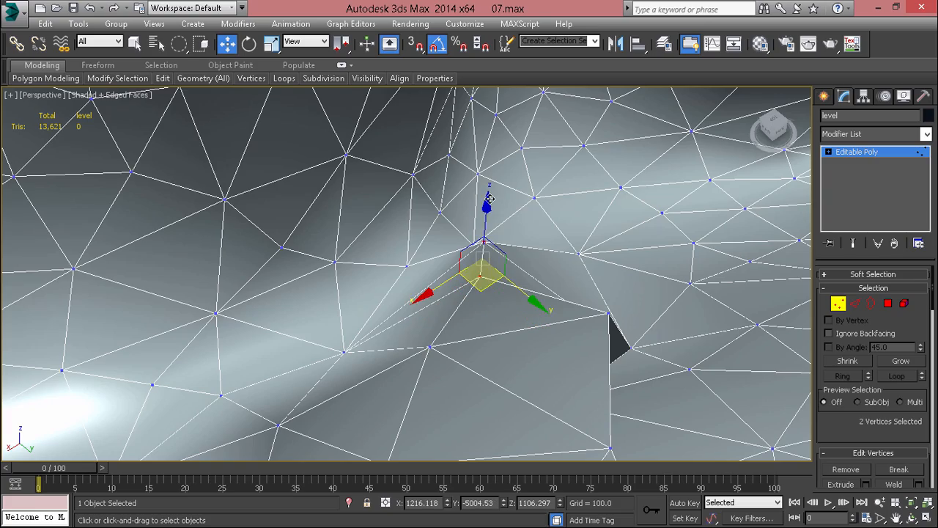
left_click(491, 214)
key("ctrl+z")
left_click_drag(487, 215, 488, 238)
- Lower the top-edge vertex near the tip of the front step, and raise the low vertex in the crease behind it
scroll(487, 238, "down", 3)
middle_click_drag(486, 239, 425, 288, "alt")
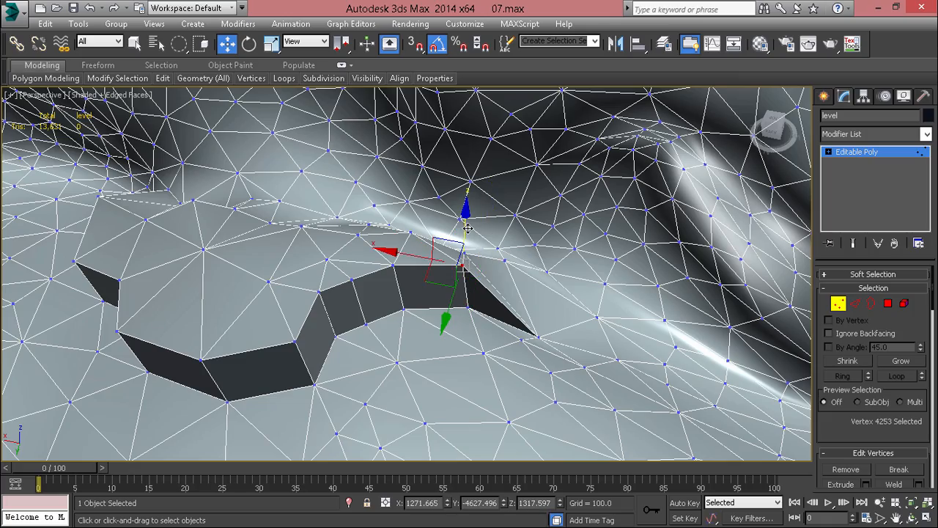
left_click_drag(466, 253, 464, 273)
middle_click_drag(465, 274, 452, 254, "alt")
scroll(535, 281, "up", 4)
left_click(463, 249)
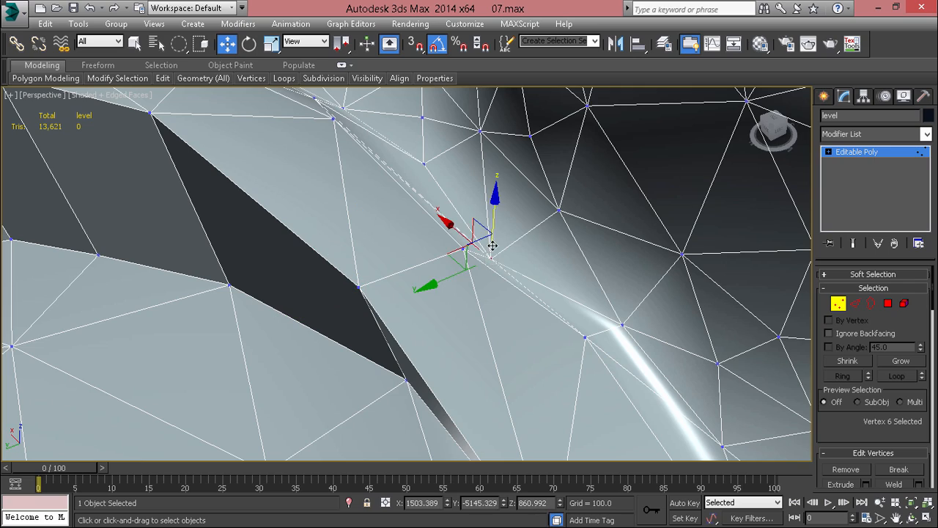
left_click_drag(498, 194, 503, 196)
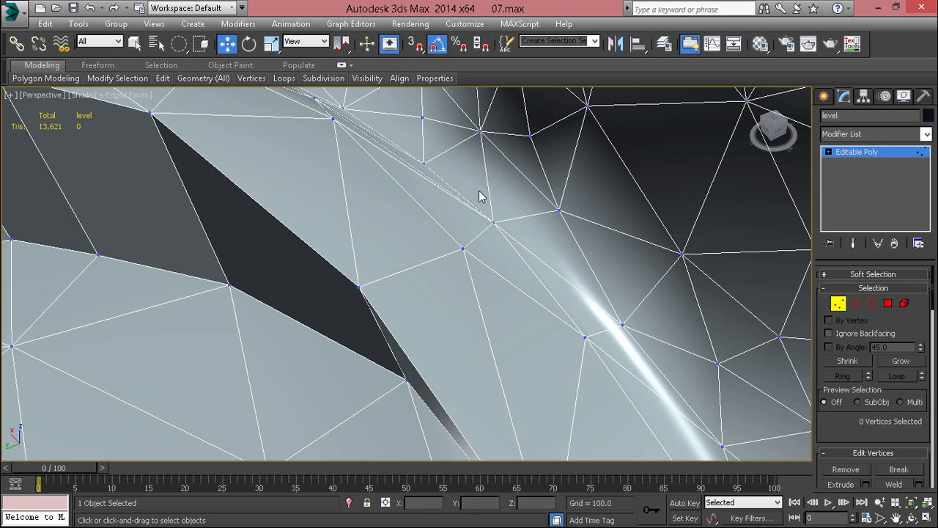
- Select two vertices along the wall crease behind the ledge and raise them slightly together with see-through display enabled
left_click(425, 163)
scroll(425, 163, "down", 3)
middle_click_drag(364, 214, 453, 344, "alt")
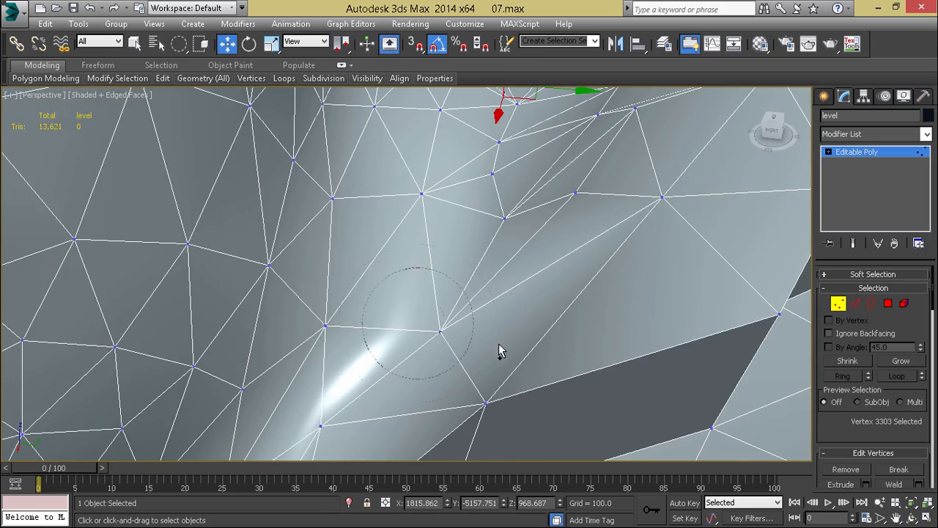
left_click(441, 331, "ctrl")
scroll(464, 293, "down", 3)
key("alt+x")
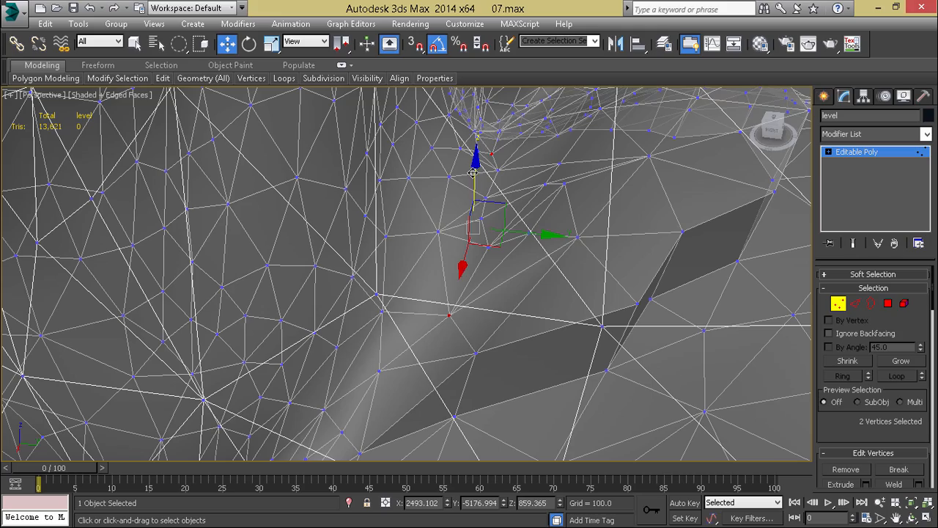
mouse_move(473, 173)
left_mouse_down()
mouse_move(474, 150)
mouse_move(475, 159)
left_mouse_up()
key("alt+x")
left_click(560, 241)
scroll(559, 241, "down", 5)
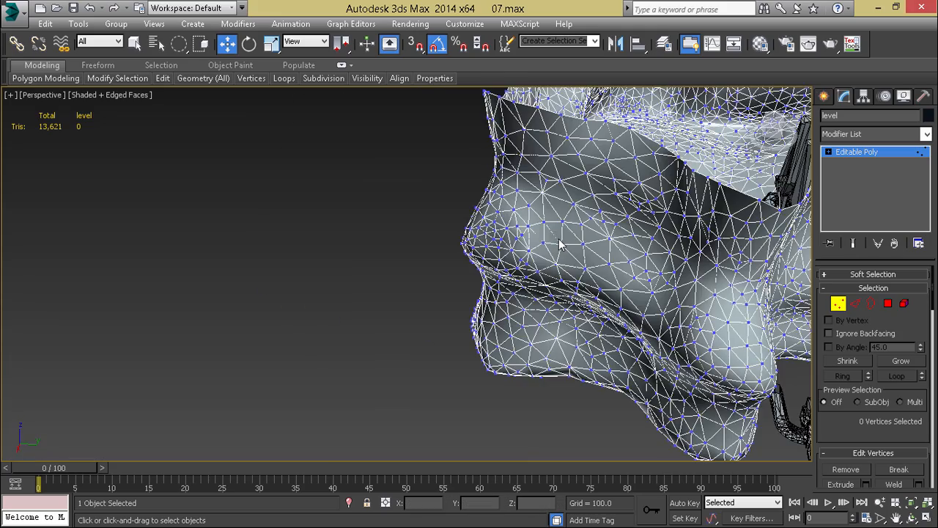
- Target-weld the upper vertex at the opposite end of the ledge's front step onto the floor vertex below it
scroll(559, 244, "up", 10)
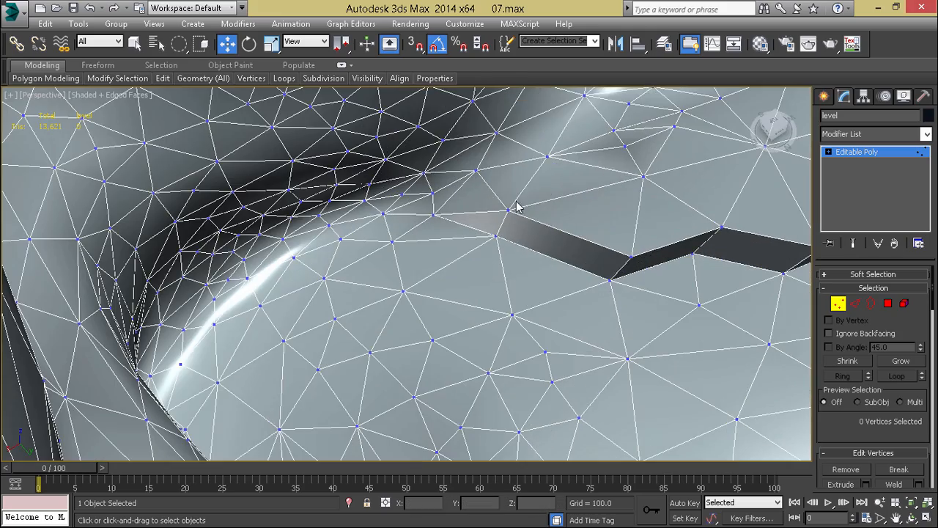
right_click(537, 194)
left_click(500, 288)
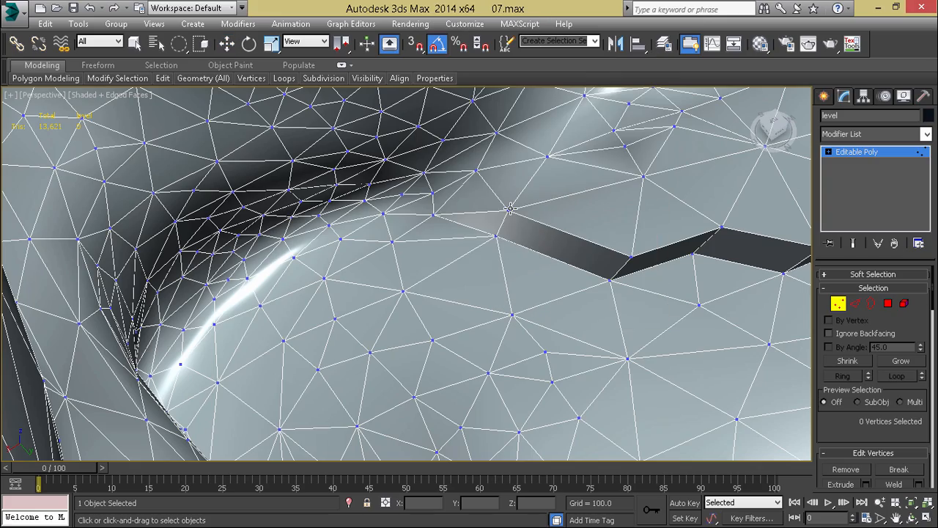
left_click(498, 233)
right_click(497, 233)
left_click(497, 234)
- Move the welded tip vertex horizontally to about X 3845, Y -4968 to lengthen the step's taper
key("z")
scroll(498, 241, "down", 8)
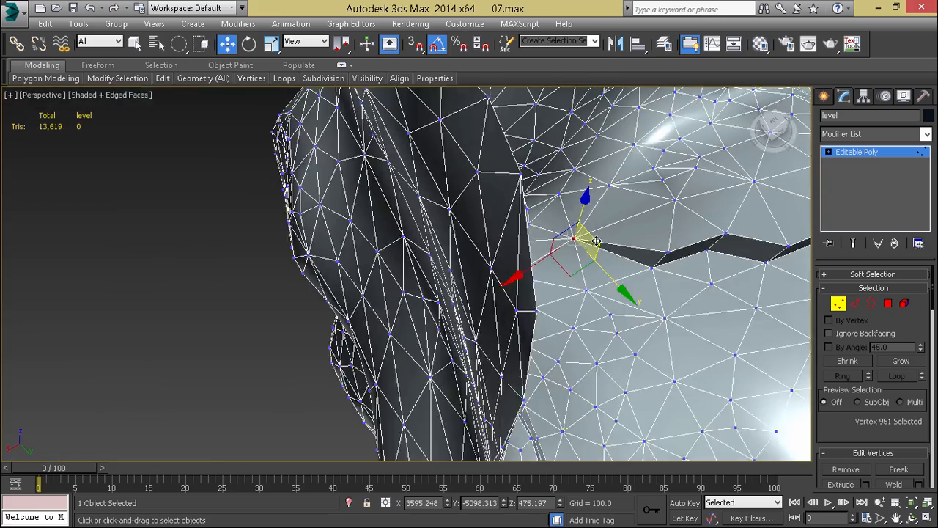
middle_click_drag(595, 241, 480, 275)
middle_click_drag(479, 275, 417, 275, "alt")
key("q")
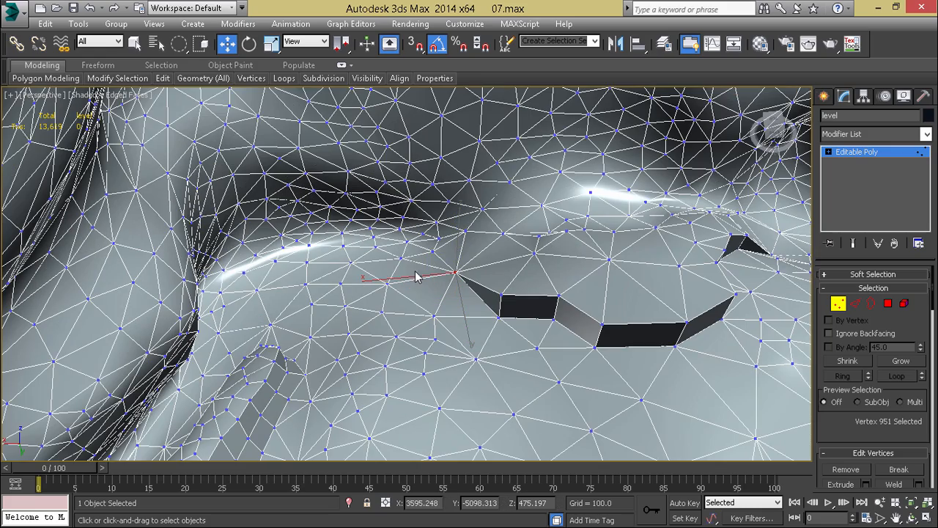
key("q")
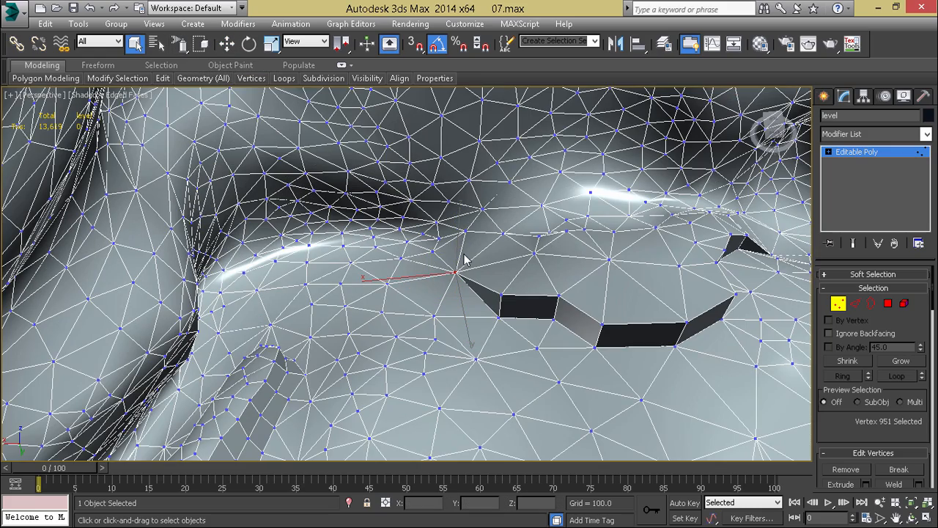
scroll(431, 246, "up", 5)
key("w")
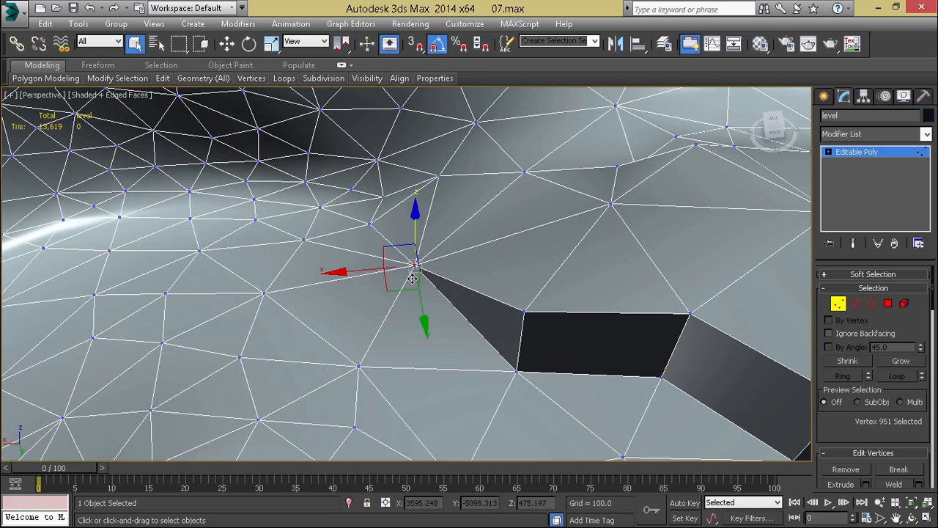
left_click_drag(373, 301, 327, 317)
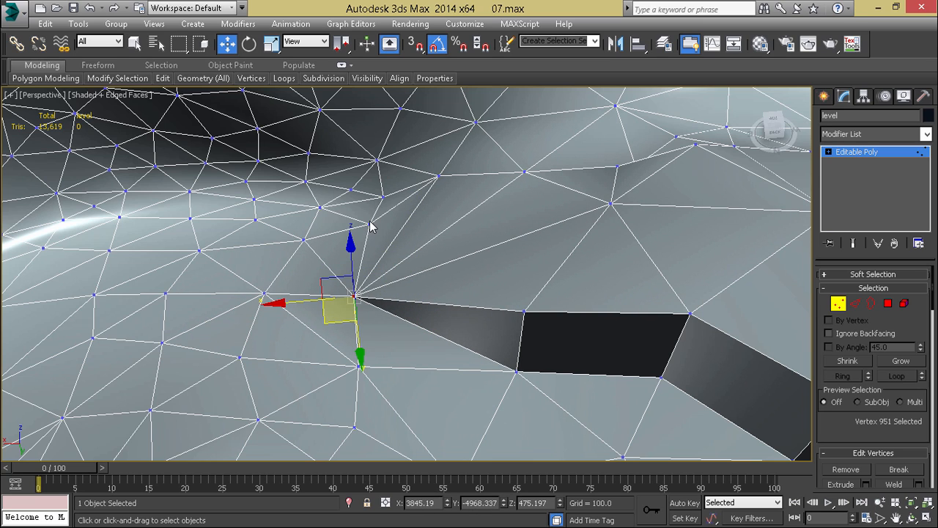
- Target-weld the floor vertex just behind the tapered tip onto the neighbouring vertex toward the canyon wall
left_click(370, 225)
right_click(485, 192)
left_click(442, 289)
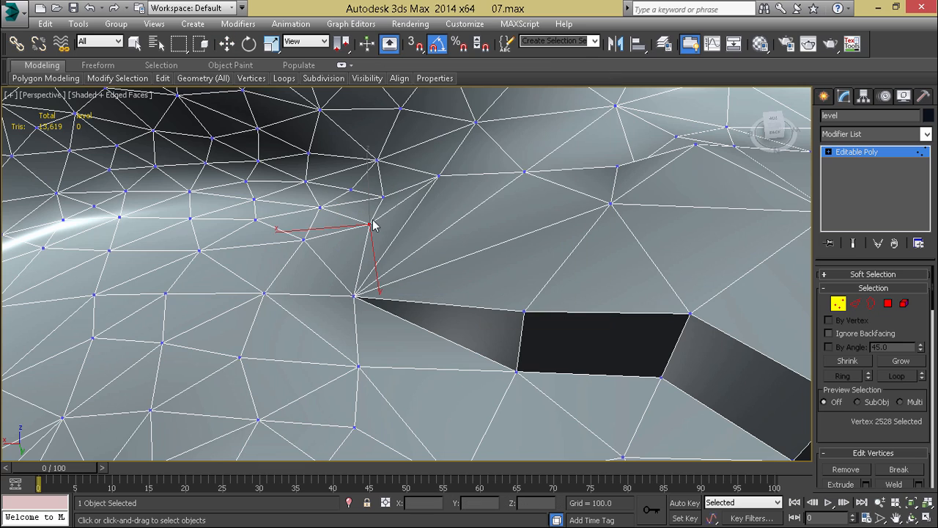
left_click(381, 196)
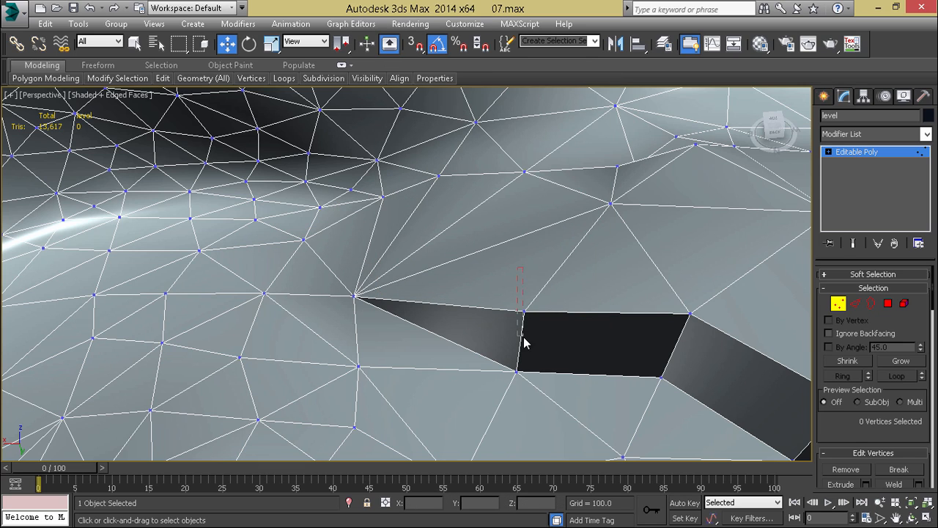
- Adjust the step's top-edge vertex next to the tapered tip and lower it to a Z of about 971
left_click(523, 310)
left_click_drag(505, 337, 513, 318)
middle_click_drag(513, 318, 525, 240, "alt")
left_click_drag(534, 233, 536, 269)
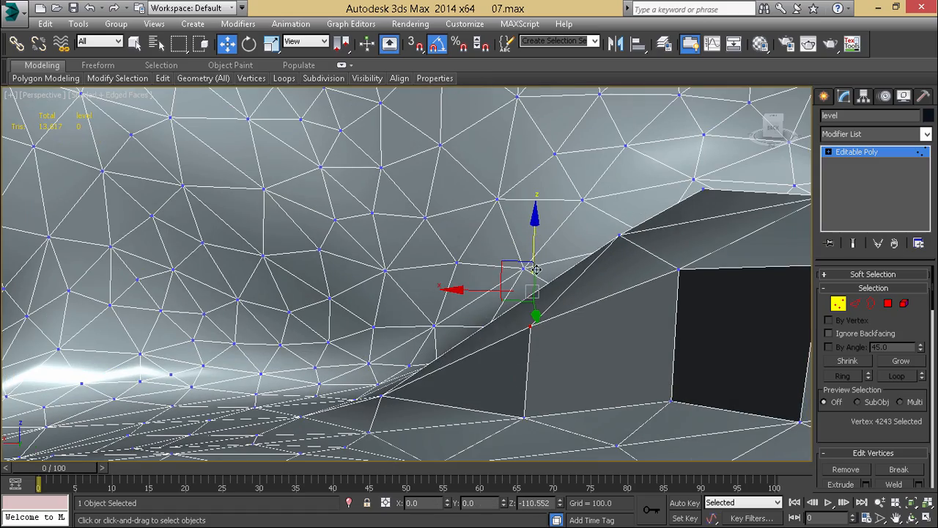
- Lower the peak vertex on the ledge's rear edge by about 123, and raise the dipped vertex beside it to Z 1060
scroll(610, 297, "down", 5)
middle_click_drag(608, 300, 473, 302)
middle_click_drag(472, 301, 467, 335, "alt")
scroll(463, 268, "up", 4)
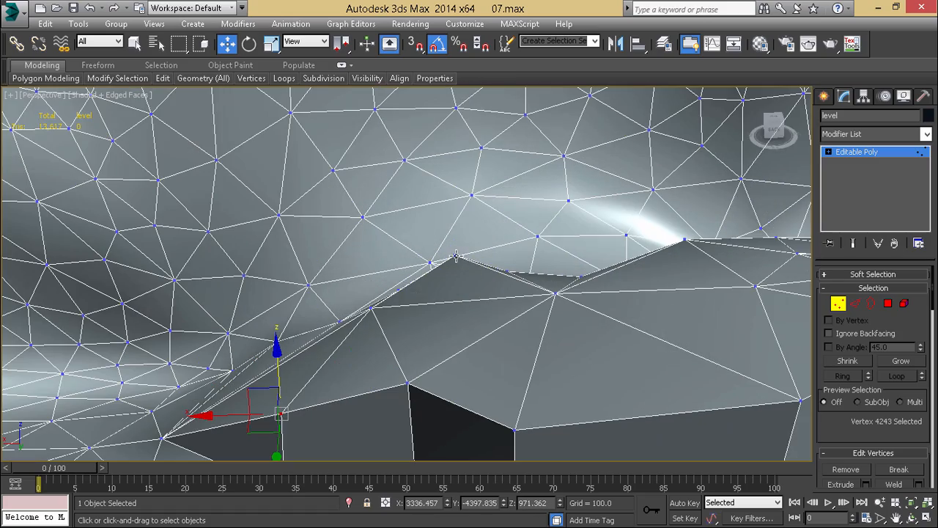
left_click(456, 255)
middle_click_drag(461, 261, 487, 286, "alt")
left_click_drag(460, 216, 464, 241)
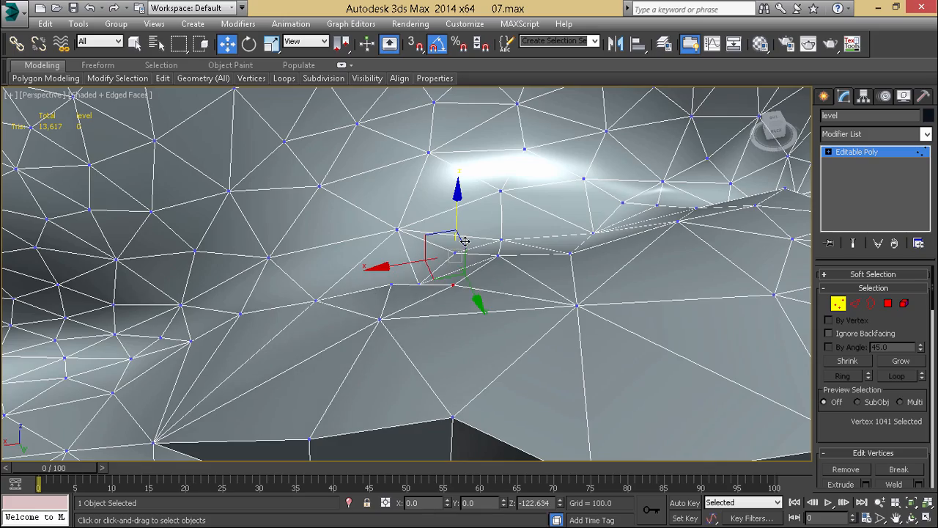
middle_click_drag(465, 242, 431, 220, "alt")
left_click(430, 259)
left_click_drag(433, 208, 433, 181)
- Lower another rear-edge vertex to a Z of about 1275, and raise the sunken vertex behind the ledge to about 1153
mouse_move(513, 246)
middle_mouse_down()
mouse_move(444, 268)
mouse_move(611, 283)
mouse_move(529, 255)
middle_mouse_up()
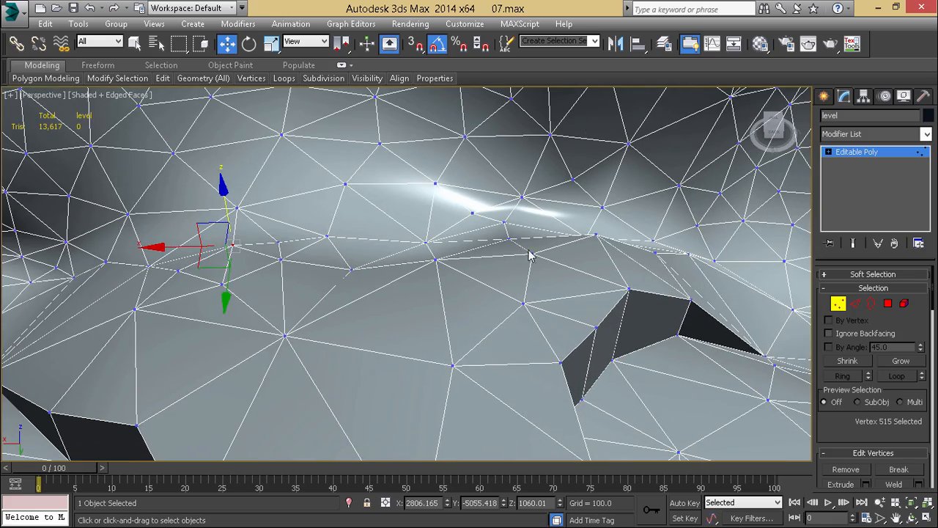
left_click(596, 236)
left_click_drag(606, 196, 602, 214)
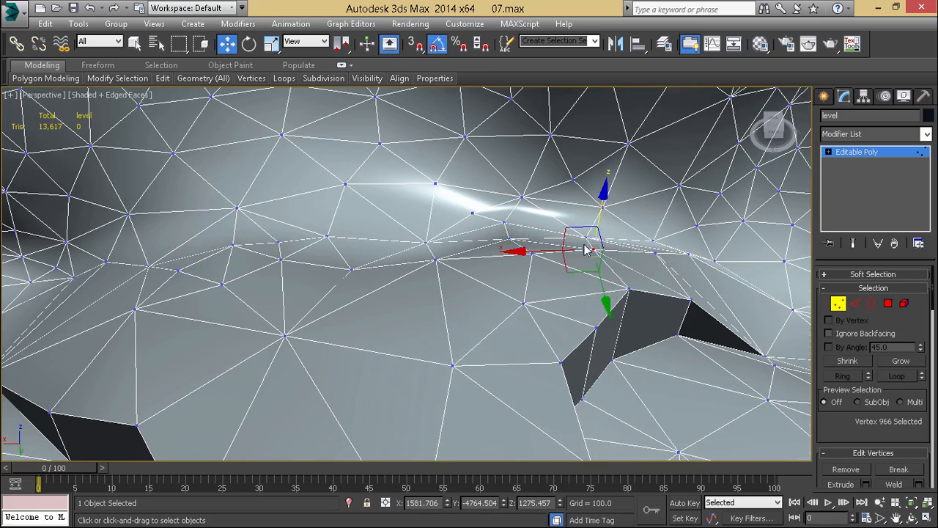
middle_click_drag(603, 214, 485, 248, "alt")
left_click(490, 221)
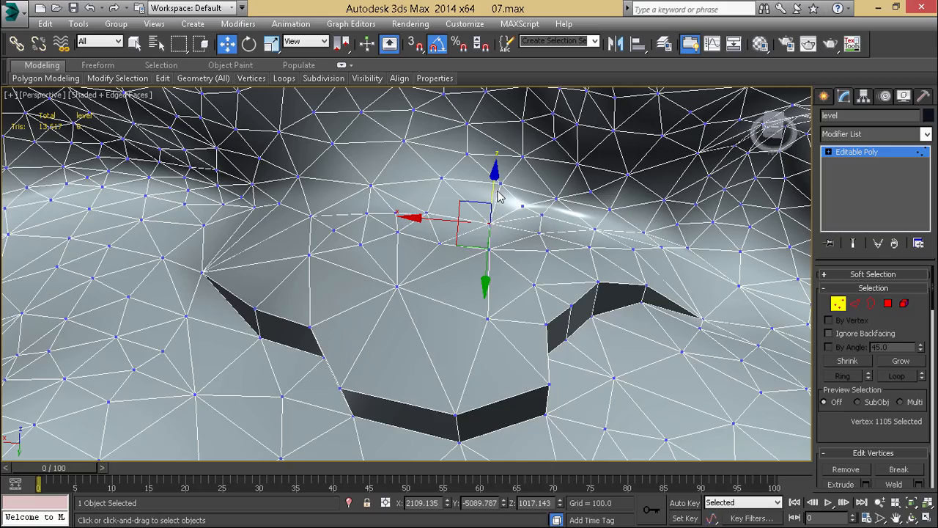
left_click_drag(503, 174, 503, 171)
- Move the base vertex near the front step's tapered end horizontally to about X 1278, Y -4619
middle_click_drag(456, 267, 433, 344, "alt")
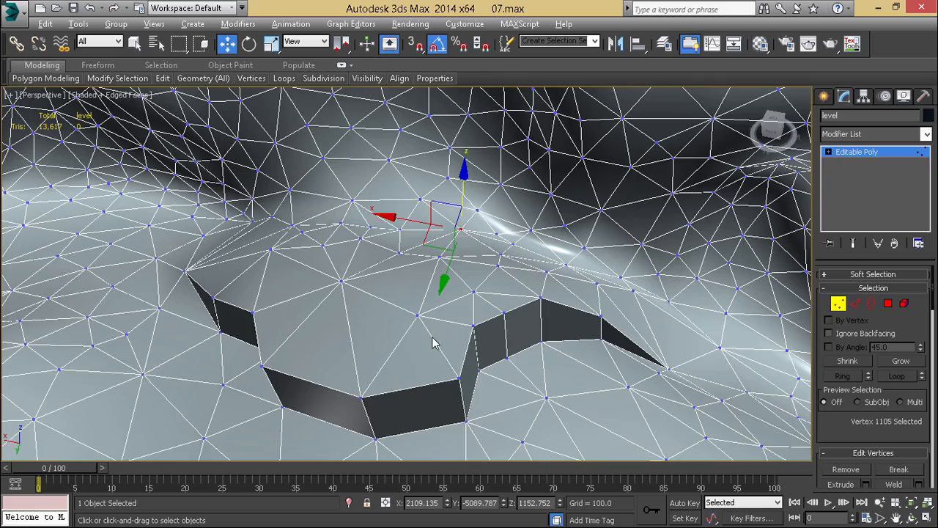
left_click(600, 340)
left_click_drag(572, 360, 562, 375)
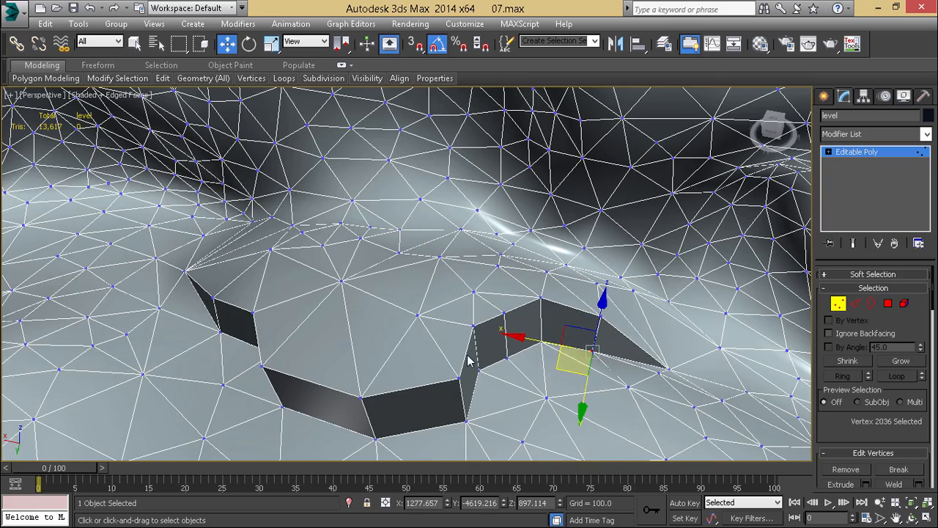
- Switch to polygon level and select a patch of eight adjoining polygons across the ledge's top
middle_click_drag(468, 356, 418, 316, "alt")
scroll(470, 231, "up", 3)
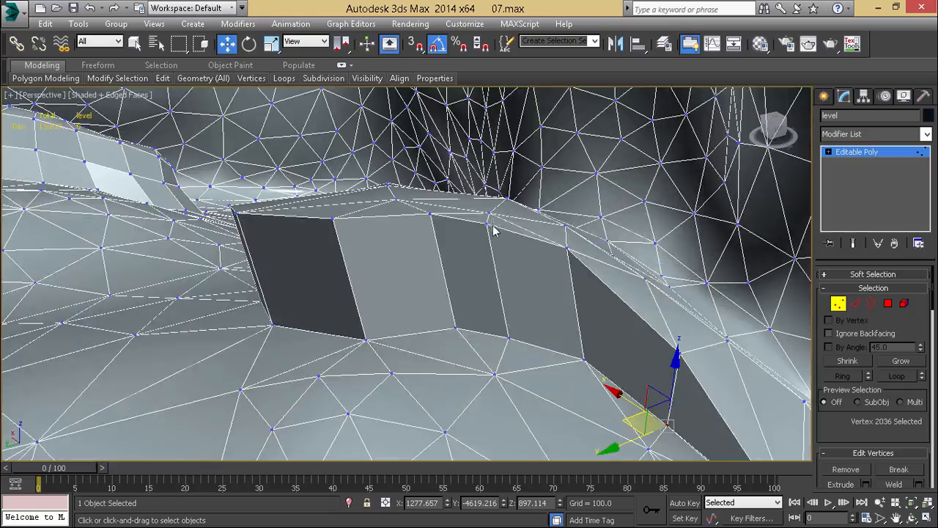
scroll(493, 227, "down", 4)
middle_click_drag(493, 228, 634, 252, "alt")
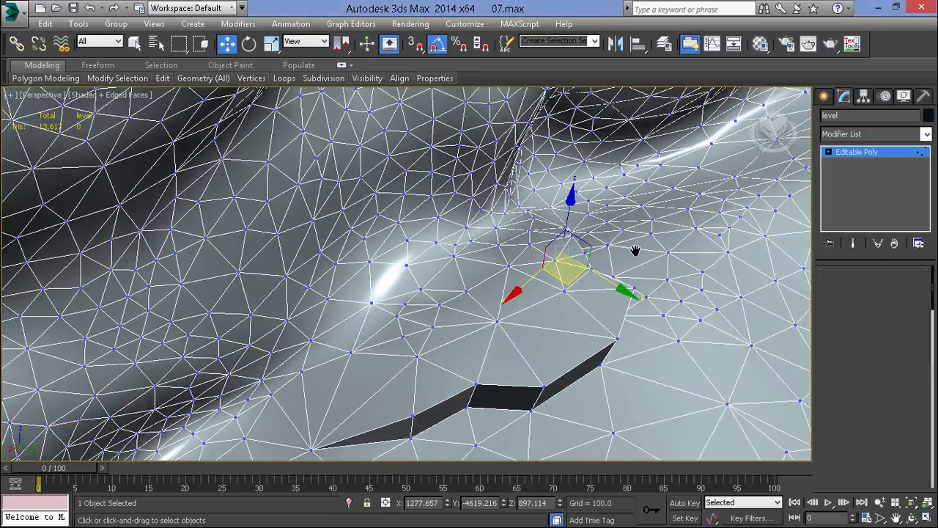
key("4")
left_click(438, 329)
scroll(437, 329, "up", 3)
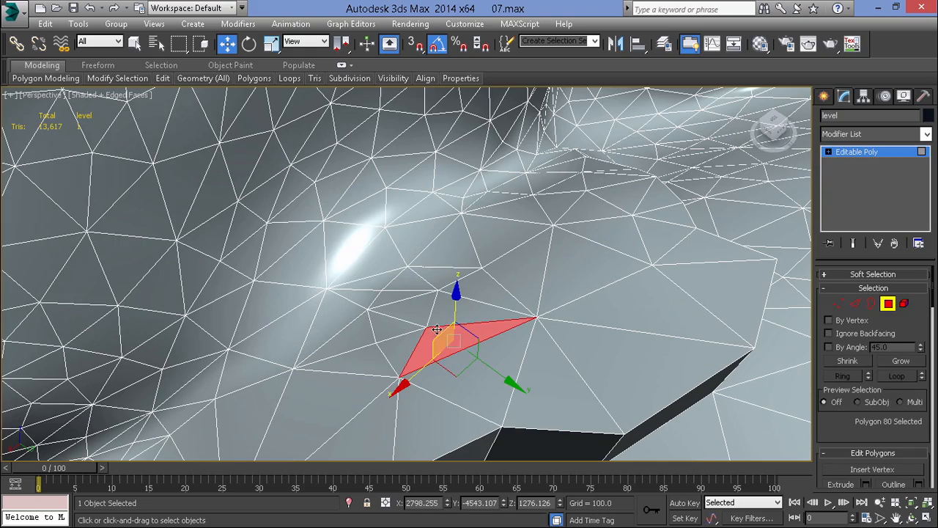
middle_click_drag(414, 306, 454, 303, "alt")
middle_click_drag(502, 244, 535, 283, "alt")
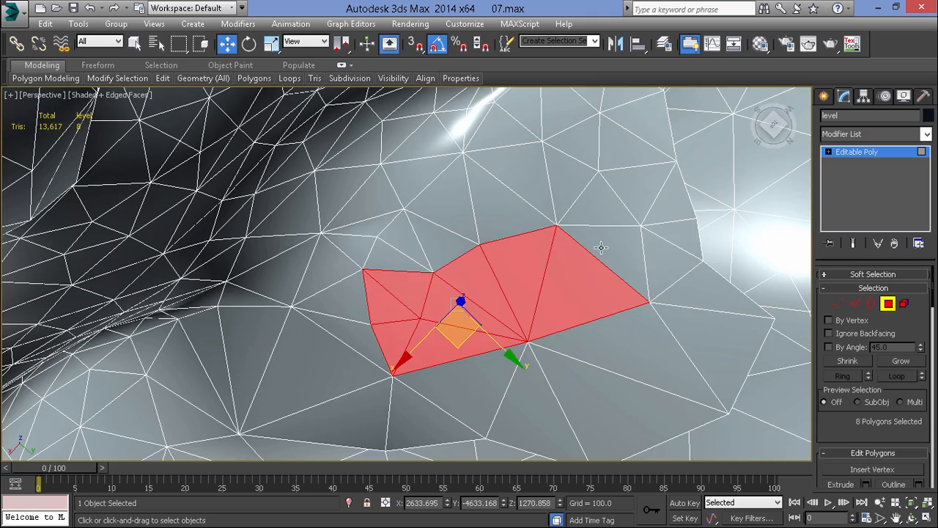
middle_click_drag(601, 248, 569, 296, "alt")
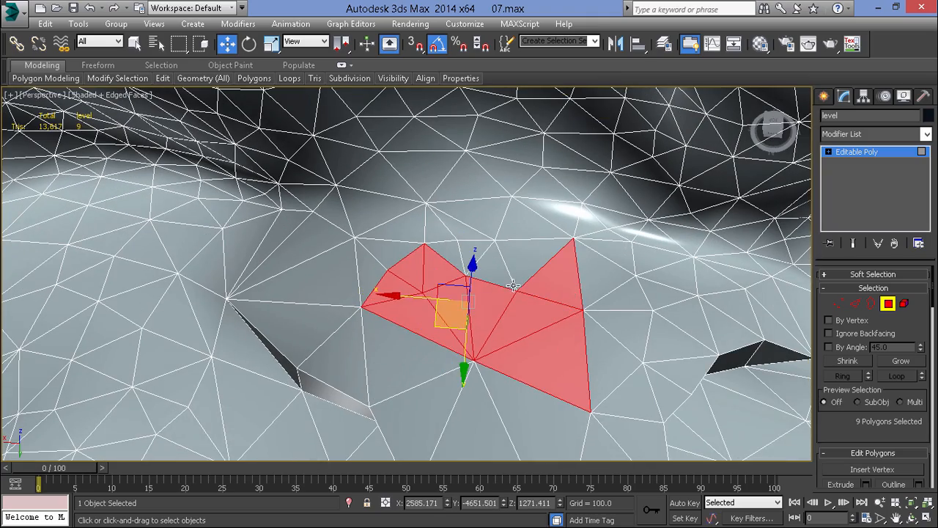
left_click(526, 261, "ctrl")
middle_click_drag(526, 261, 439, 224, "alt")
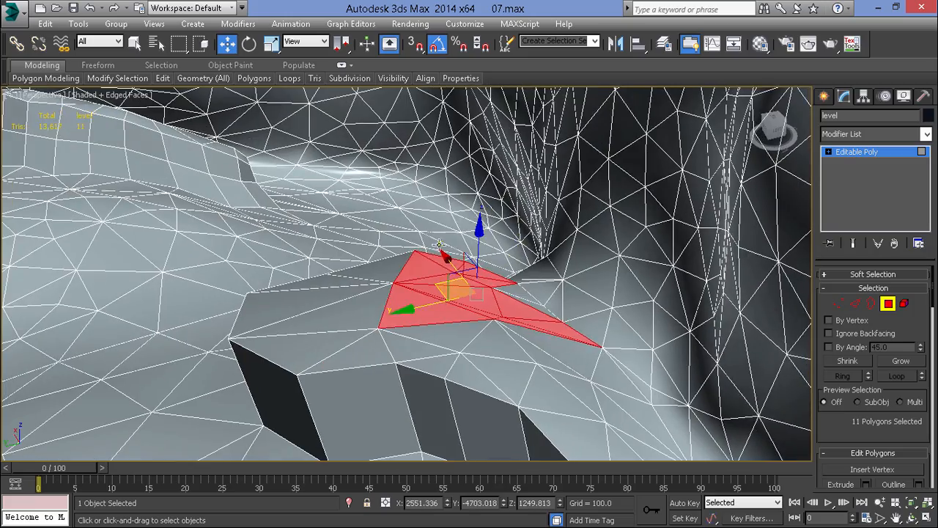
key("ctrl+z")
key("ctrl+z")
key("ctrl+z")
- Undo the last polygon picks to reduce the selection to seven adjoining polygons across the ledge's top
middle_click_drag(439, 273, 562, 314, "alt")
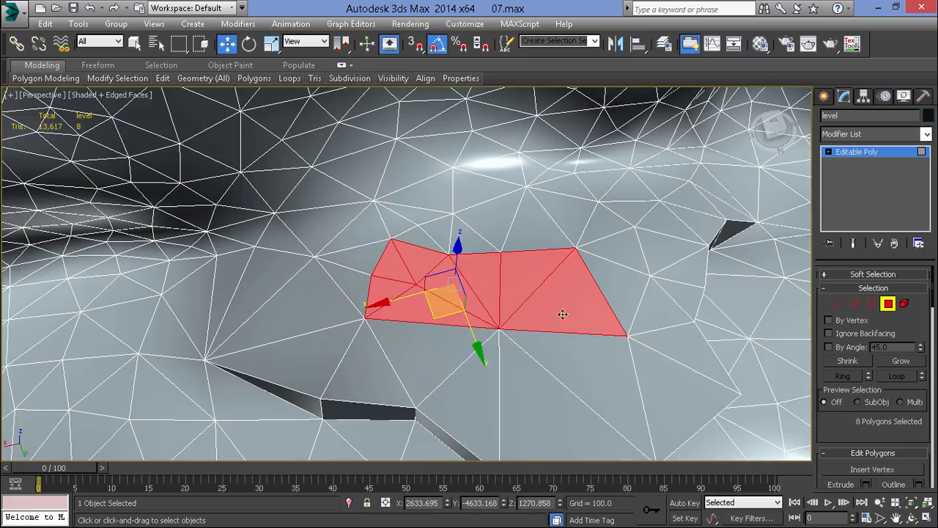
middle_click_drag(619, 255, 566, 290, "alt")
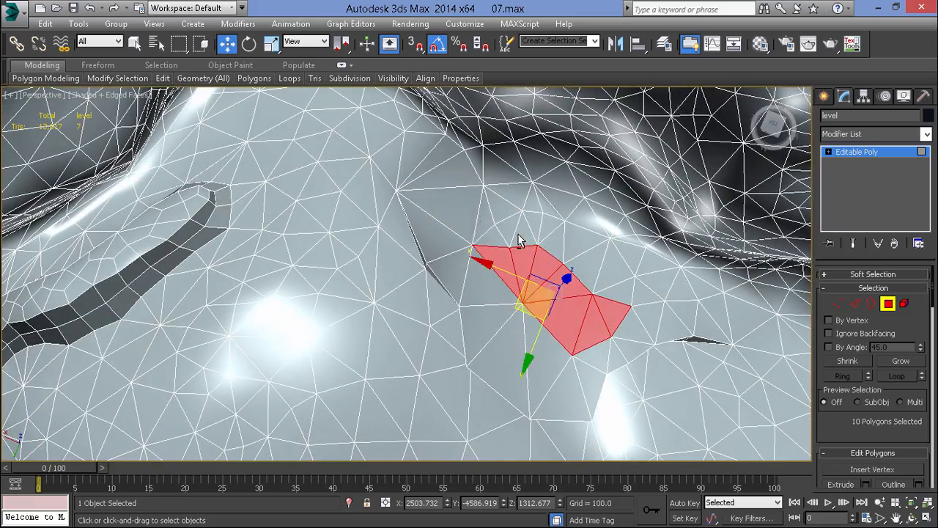
key("ctrl+z")
key("ctrl+z")
key("ctrl+z")
- Extrude the seven selected polygons and raise them about 193 along Z to form an upper step
middle_click_drag(520, 242, 621, 238, "alt")
right_click(621, 241)
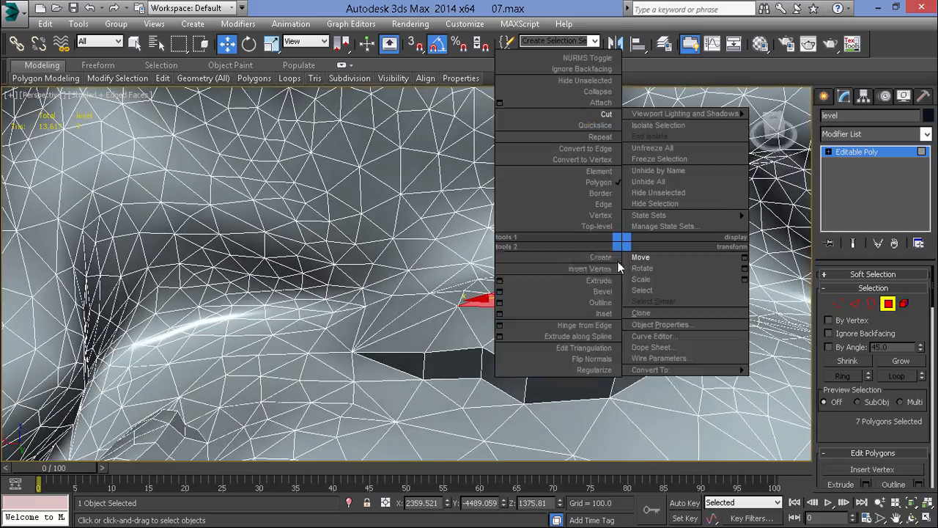
left_click(598, 281)
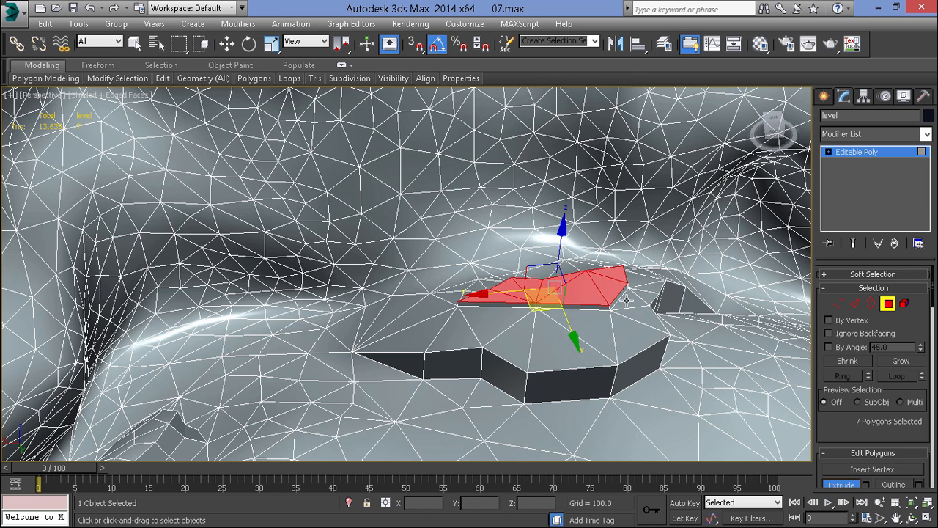
key("w")
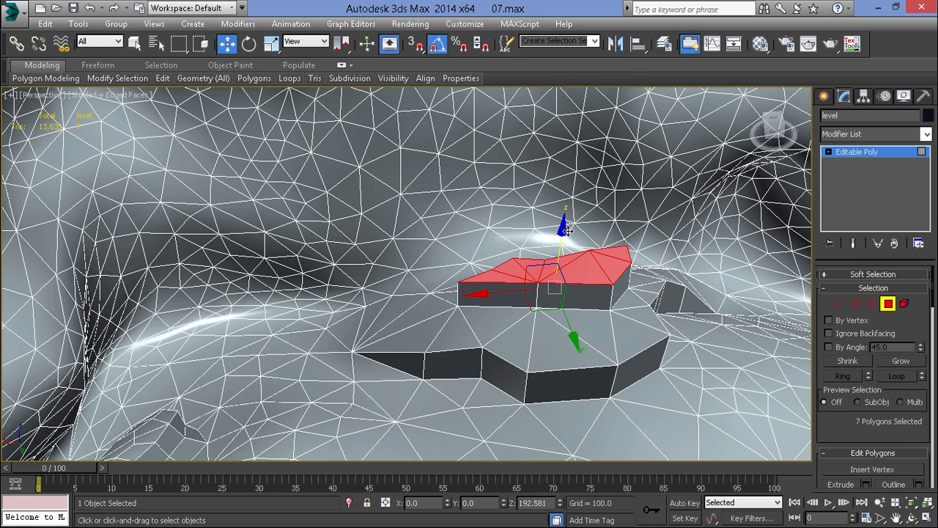
left_click_drag(568, 237, 569, 229)
- At vertex level with snapping on, drop the upper step's front end vertex onto its base vertex at about X 3057, Y -4616, Z 1206
middle_click_drag(568, 229, 611, 262, "alt")
scroll(592, 294, "up", 3)
middle_click_drag(590, 297, 517, 346, "alt")
scroll(667, 339, "up", 3)
key("1")
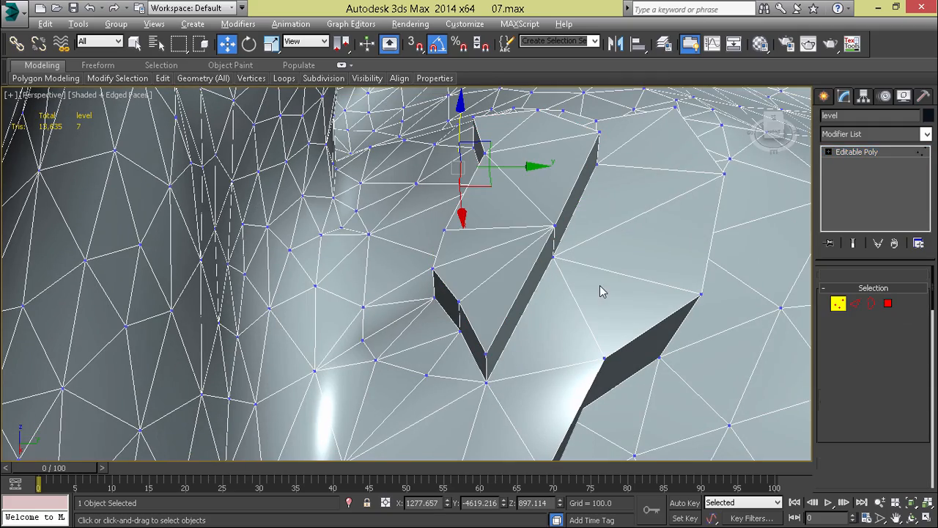
left_click(487, 356)
scroll(553, 344, "down", 5)
middle_click_drag(552, 344, 494, 377, "alt")
scroll(526, 362, "up", 5)
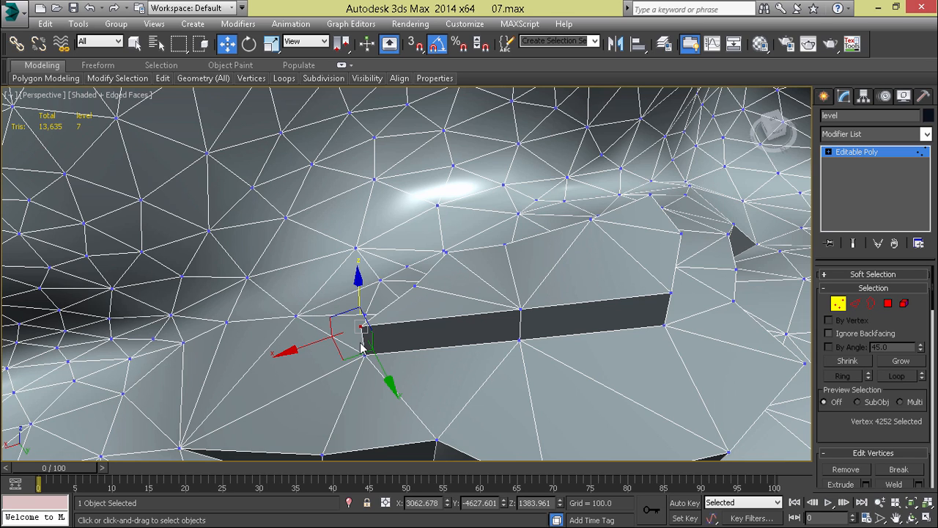
middle_click_drag(361, 349, 383, 312)
key("s")
left_click_drag(384, 295, 390, 322)
- Snap the next two raised vertices along the step's rear edge onto their base vertices, at Z about 1217 and 1226
mouse_move(465, 268)
middle_mouse_down("alt")
mouse_move(432, 271)
mouse_move(452, 274)
mouse_move(494, 312)
middle_mouse_up("alt")
scroll(452, 274, "up", 4)
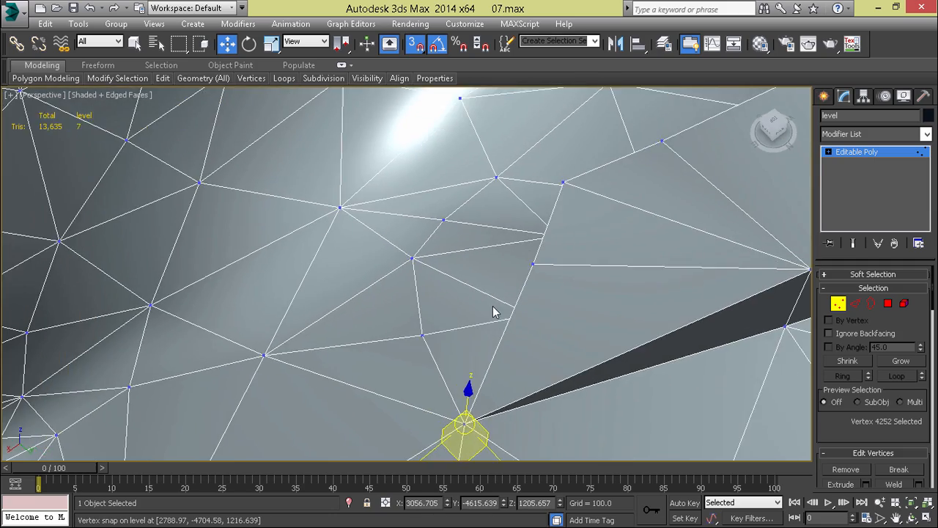
key("alt+x")
key("alt+x")
left_click(534, 269)
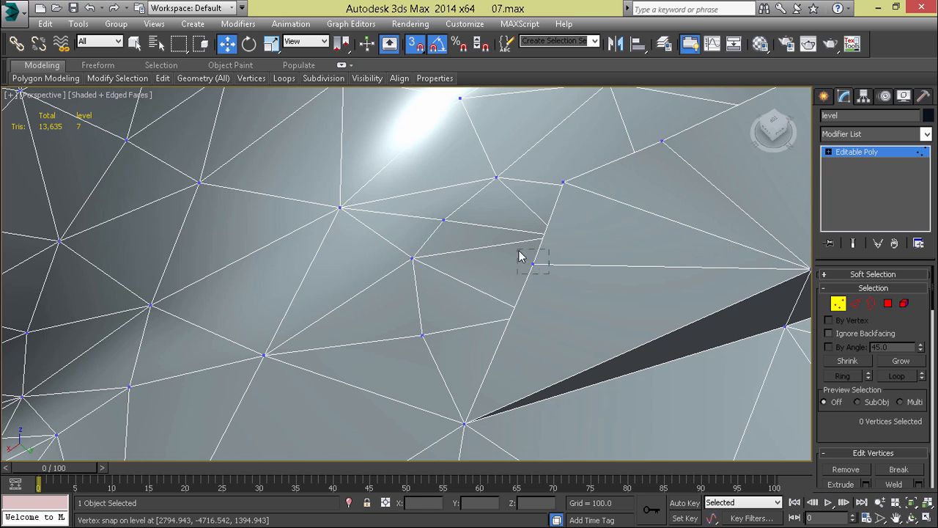
left_click(533, 264)
left_click_drag(535, 268, 529, 314)
left_click(564, 183)
middle_click_drag(565, 194, 504, 221)
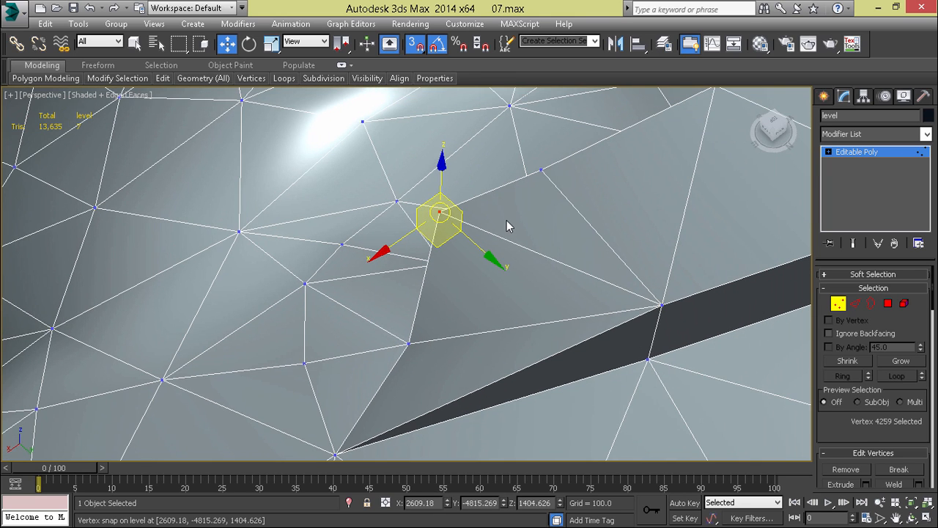
left_click_drag(453, 223, 529, 195)
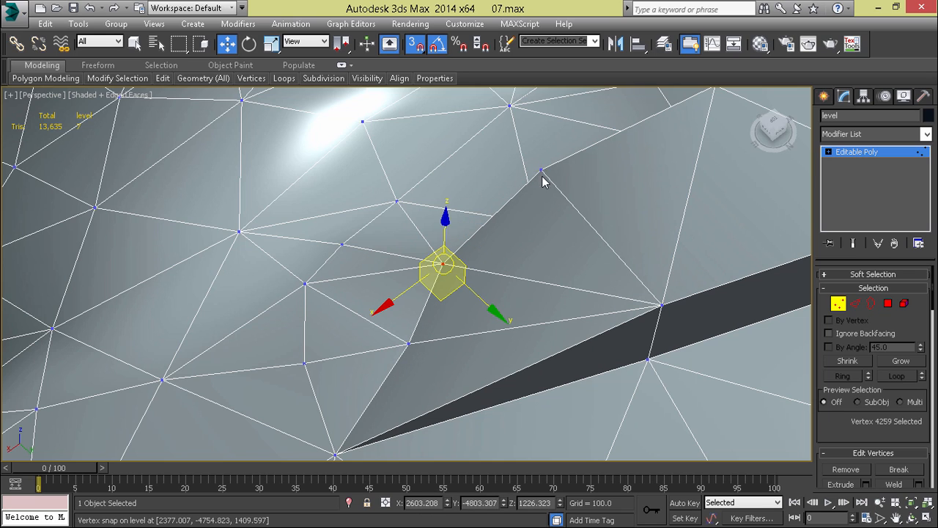
- Snap the next two rear-edge vertices of the upper step down onto their base vertices, the second at about X 2111, Y -4562, Z 1443
left_click(542, 177)
left_click_drag(538, 199, 563, 230)
middle_click_drag(562, 229, 482, 309)
scroll(523, 273, "down", 3)
middle_click_drag(518, 264, 479, 292)
scroll(475, 296, "up", 3)
left_click(477, 253)
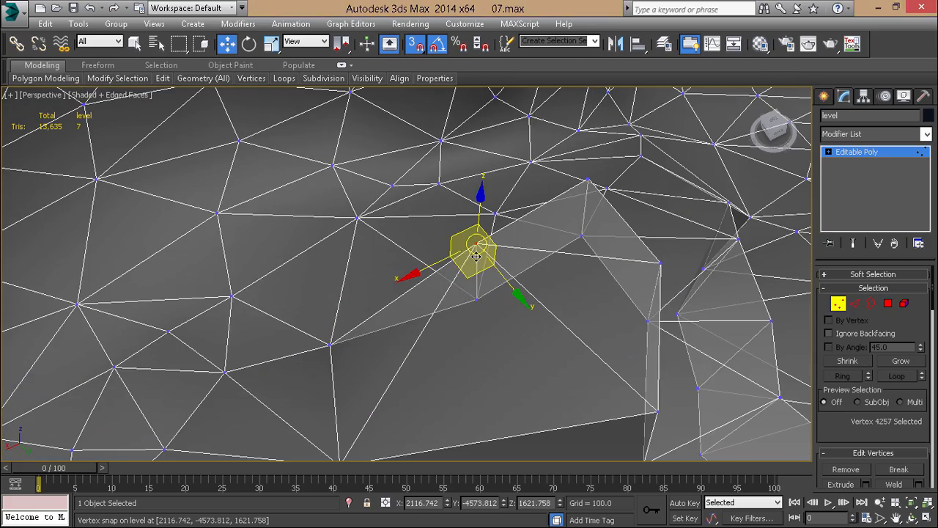
left_click_drag(477, 255, 574, 229)
- Undo the latest stray vertex changes around the upper step
left_click(596, 288)
scroll(575, 230, "down", 5)
middle_click_drag(575, 233, 512, 234, "alt")
scroll(515, 238, "up", 4)
key("ctrl+z")
key("ctrl+z")
key("ctrl+z")
key("ctrl+z")
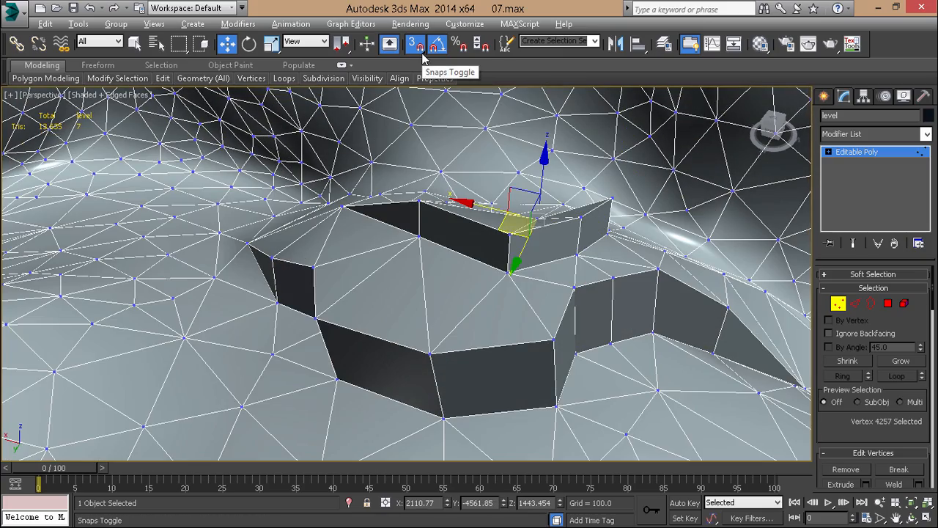
- Check the snap types and the axis constraint option in the Grid and Snap Settings
right_click(417, 48)
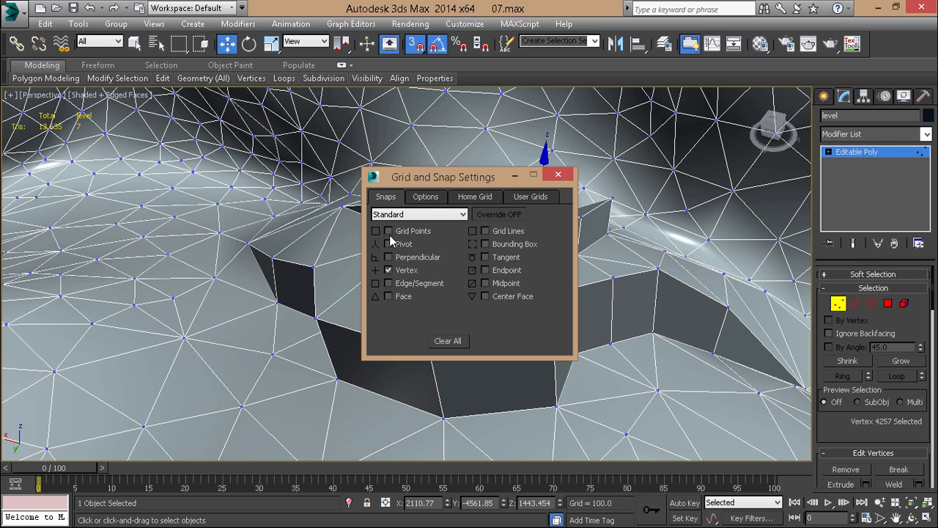
left_click(432, 197)
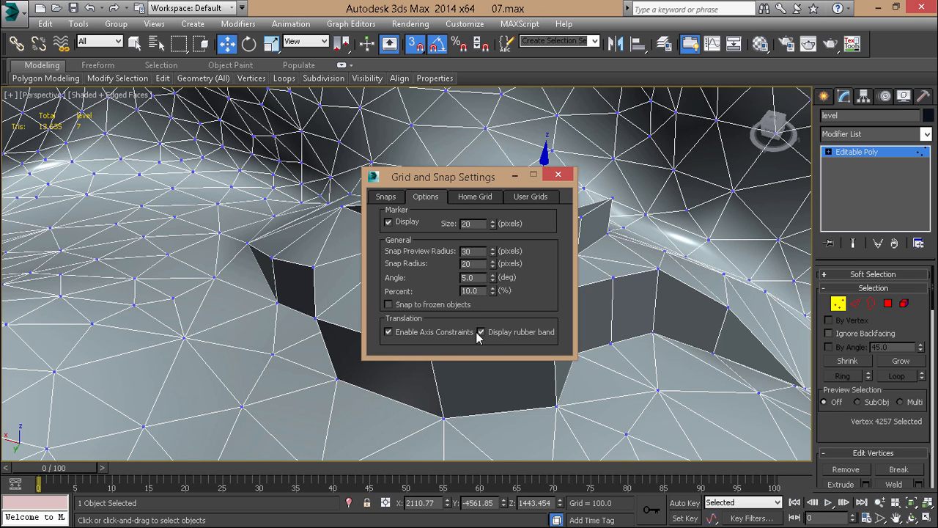
left_click(563, 175)
- Snap the raised vertex at the upper step's outer end onto its base vertex at about X 1817, Y -4593, Z 1428
middle_click_drag(507, 253, 488, 247, "alt")
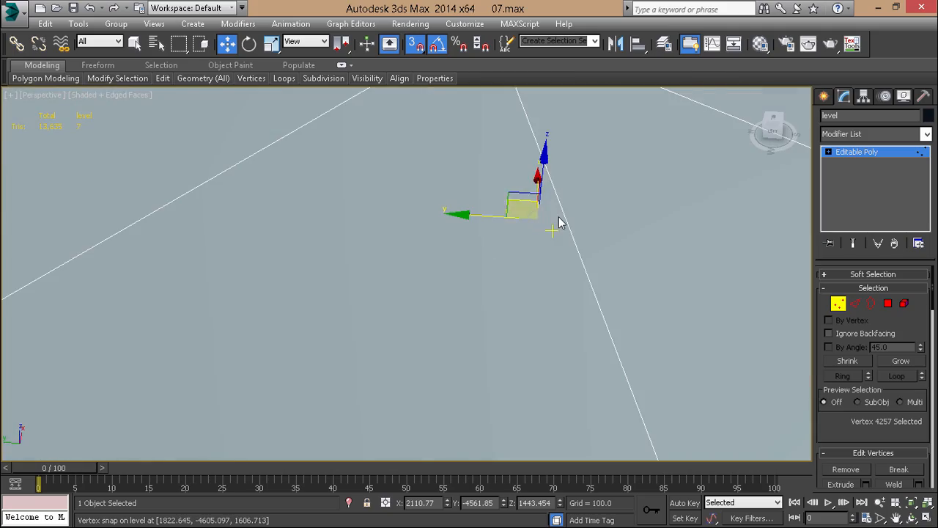
middle_click_drag(542, 219, 471, 246, "alt")
middle_click_drag(487, 243, 528, 225, "alt")
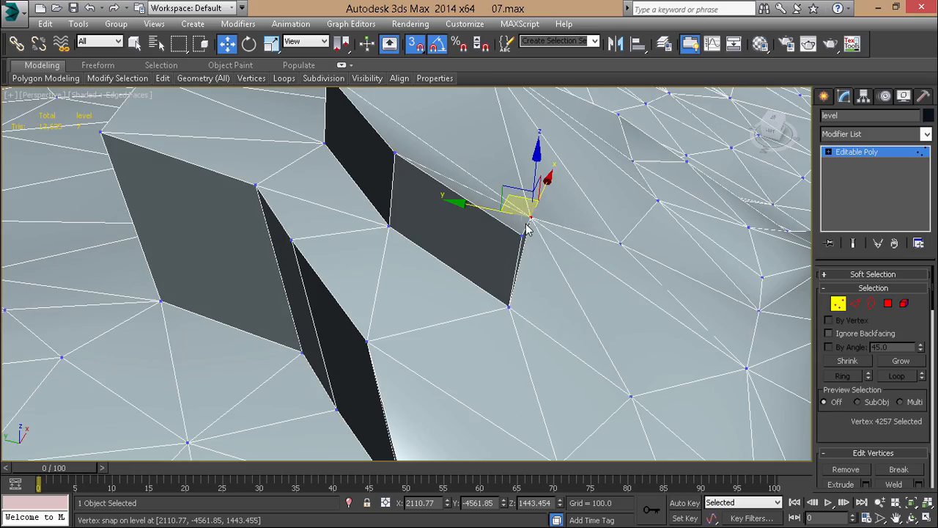
left_click(522, 238)
left_click_drag(523, 242, 515, 310)
- Select all vertices of the level mesh and weld the coincident ones
middle_click_drag(515, 310, 707, 267, "alt")
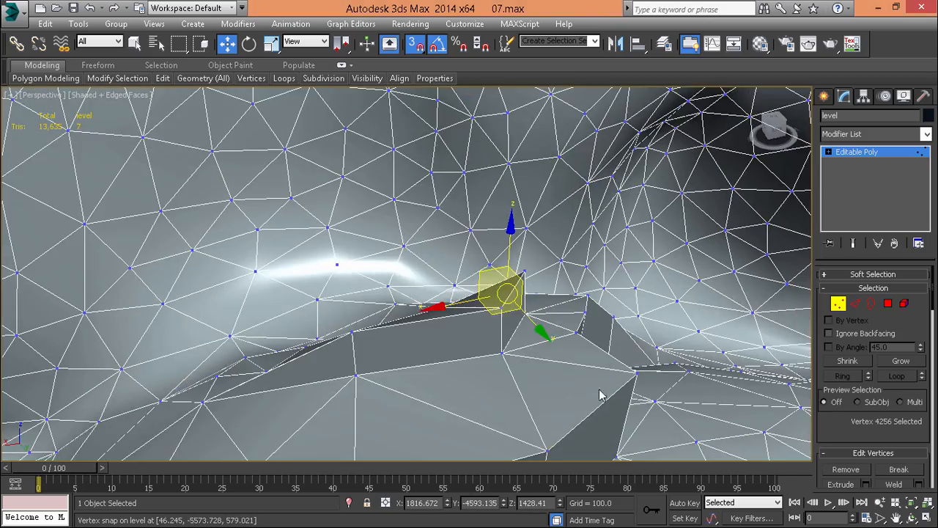
middle_click_drag(601, 393, 637, 337)
middle_click_drag(638, 337, 672, 325, "alt")
scroll(544, 289, "up", 4)
scroll(544, 295, "down", 5)
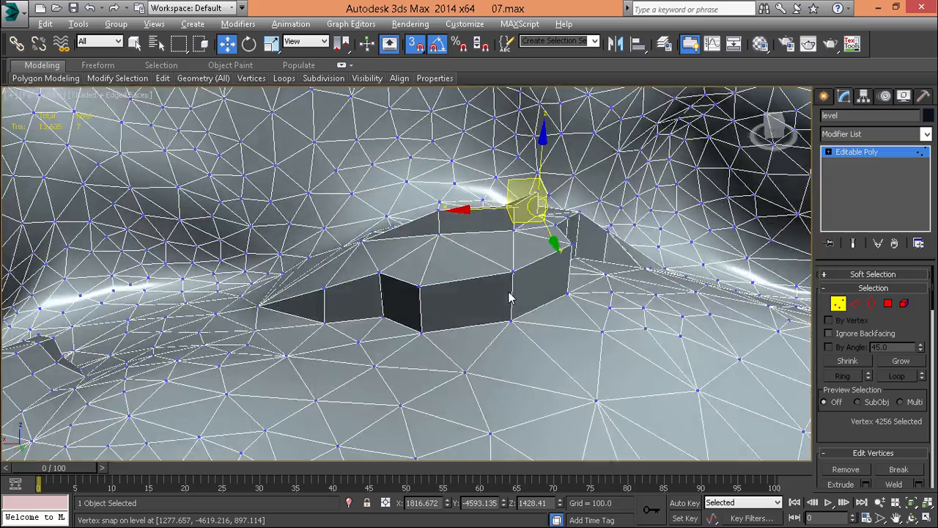
middle_click_drag(508, 299, 545, 349, "alt")
right_click(543, 343)
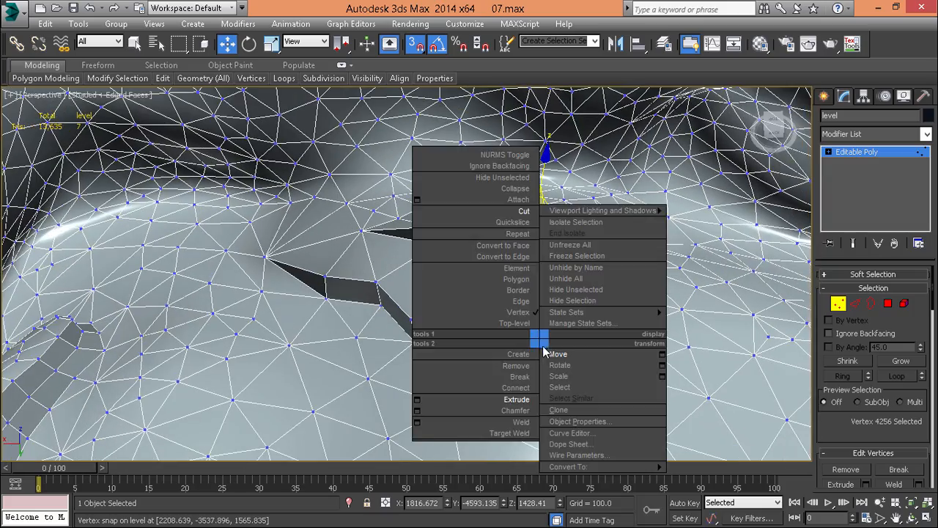
left_click(295, 335)
key("ctrl+a")
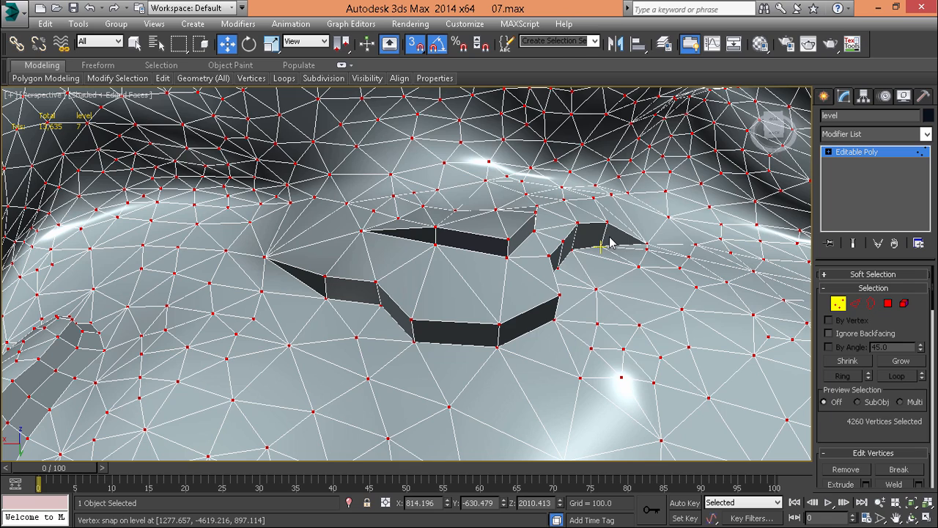
right_click(609, 243)
left_click(553, 317)
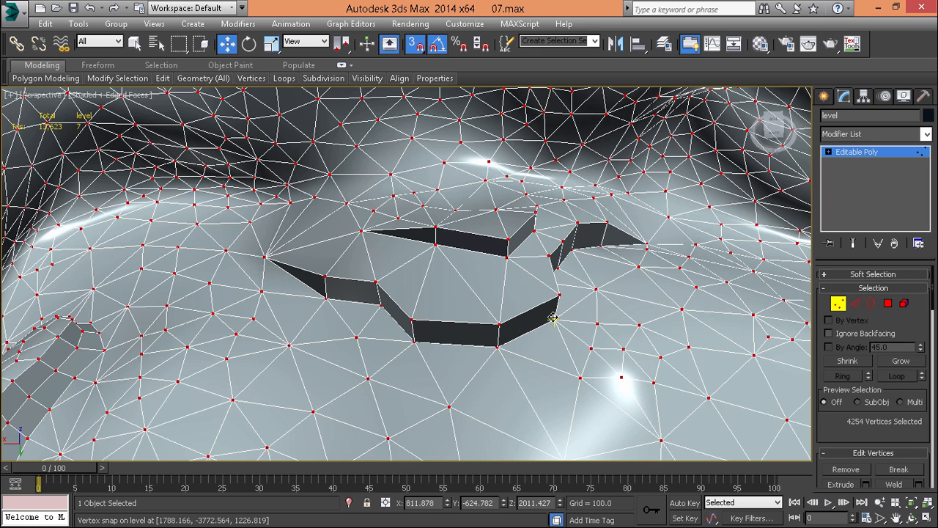
left_click(542, 288)
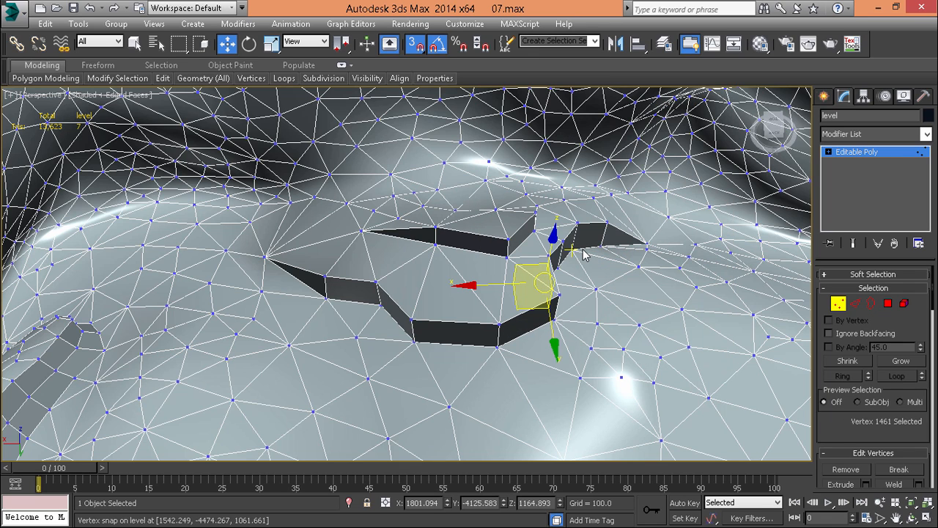
- Move the welded vertex at the upper step's tapered outer end horizontally outward, roughly in line with the adjoining wall
middle_click_drag(494, 275, 473, 324, "alt")
scroll(567, 227, "up", 3)
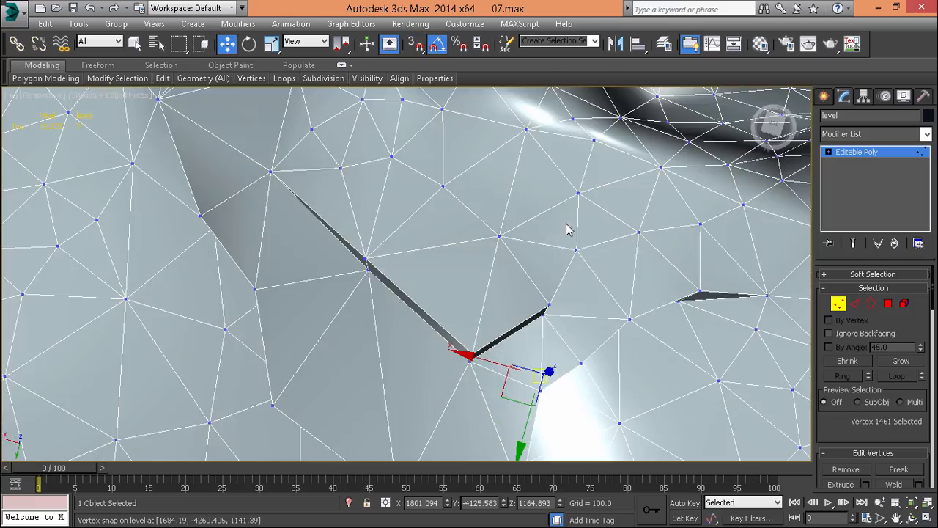
left_click(576, 250)
left_click_drag(538, 272, 584, 300)
- Switch to polygon level and select the polygons covering the top of the lower ledge
middle_click_drag(568, 284, 612, 269, "alt")
scroll(652, 339, "down", 3)
scroll(610, 270, "down", 3)
key("4")
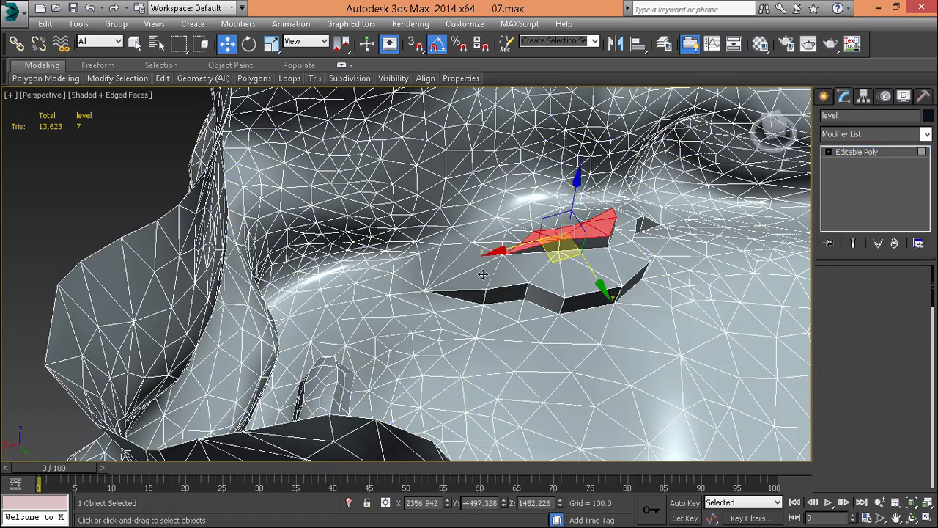
left_click(485, 274)
scroll(526, 269, "up", 6)
key("q")
left_click(474, 290, "ctrl")
left_click(539, 258, "ctrl")
left_click(600, 293, "ctrl")
left_click(701, 285, "ctrl")
middle_click_drag(702, 285, 635, 300, "alt")
left_click(617, 306, "ctrl")
left_click(674, 300, "ctrl")
left_click(677, 265, "ctrl")
- Add the polygons across the upper step's top to the selection
left_click(609, 218, "ctrl")
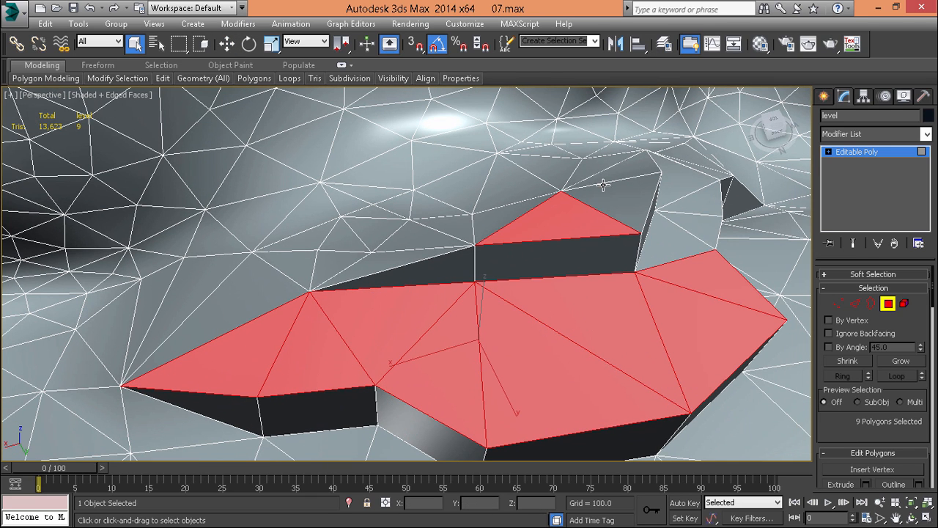
left_click(603, 185, "ctrl")
left_click(588, 172, "ctrl")
left_click(506, 192, "ctrl")
left_click(425, 257, "ctrl")
left_click(488, 220, "ctrl")
left_click(436, 241, "ctrl")
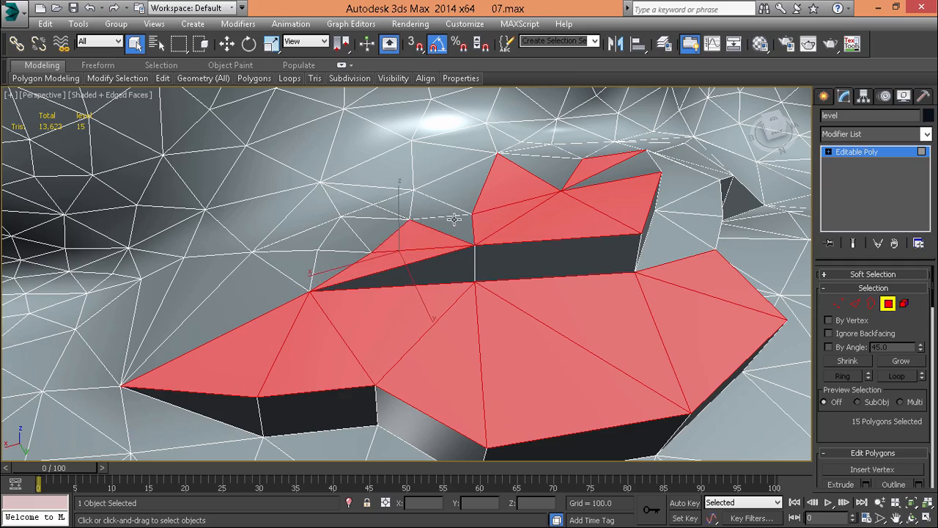
left_click(455, 221, "ctrl")
left_click(545, 174, "ctrl")
left_click(613, 170, "ctrl")
- Extend the selection over the polygons beyond the upper step's outer end, reaching 23 selected polygons
middle_click_drag(613, 170, 633, 216, "alt")
left_click(610, 202, "ctrl")
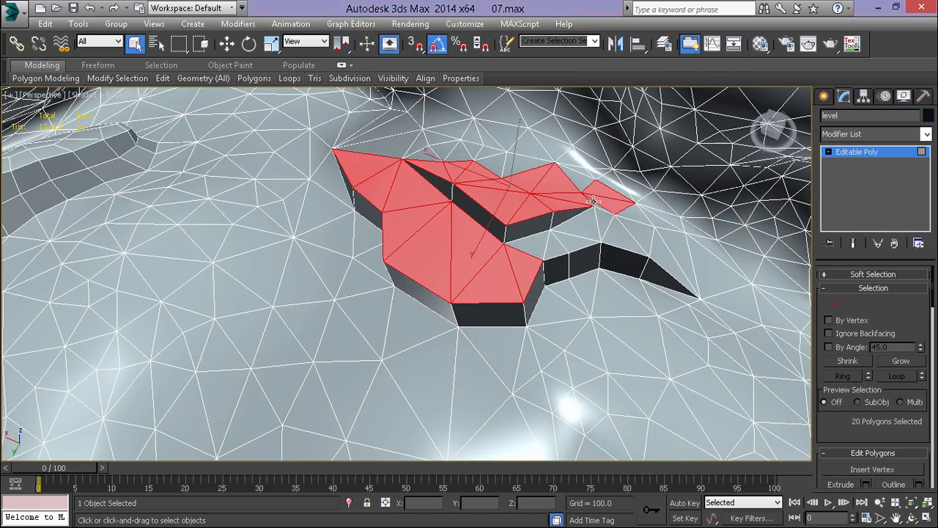
left_click(593, 201, "ctrl")
left_click(581, 171, "ctrl")
left_click(575, 181, "ctrl")
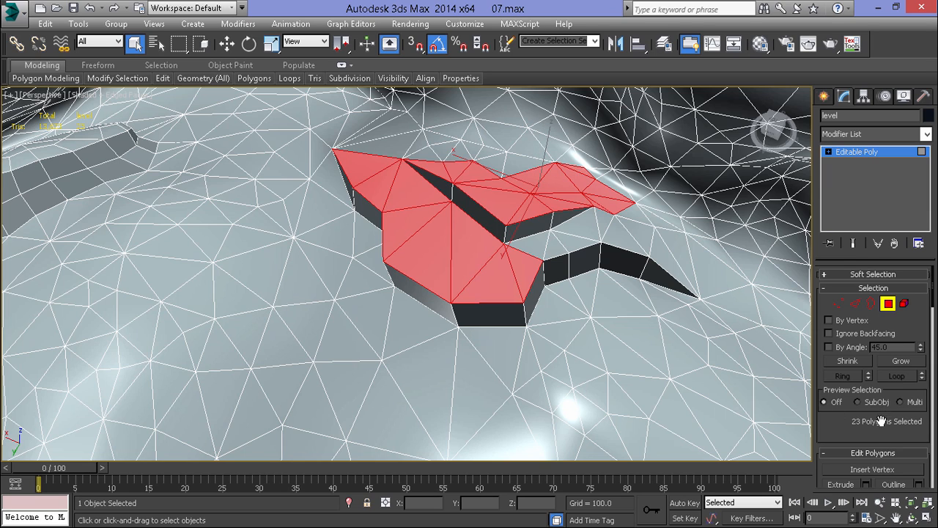
- Try smoothing the selected ledge polygons with MSmooth, and undo it
scroll(872, 381, "down", 5)
scroll(839, 381, "down", 5)
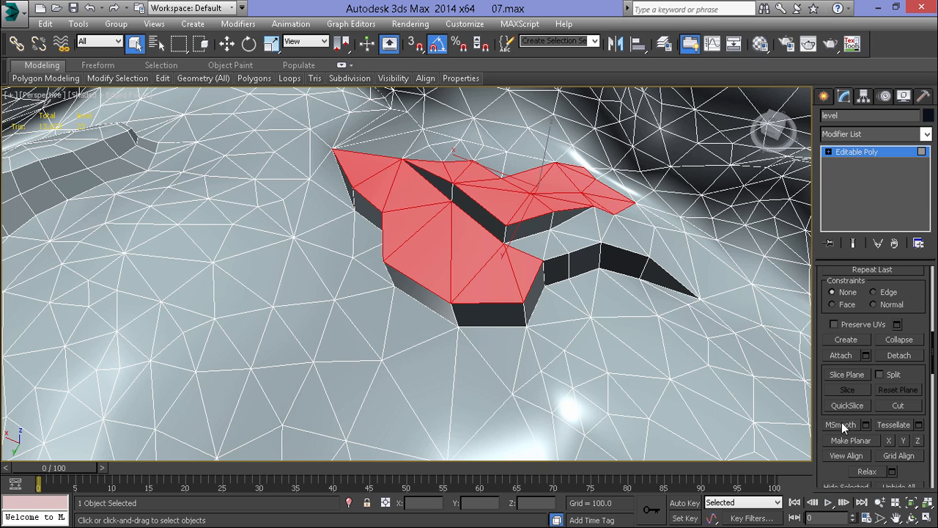
left_click(841, 423)
middle_click_drag(696, 396, 678, 304, "alt")
key("ctrl+z")
key("ctrl+z")
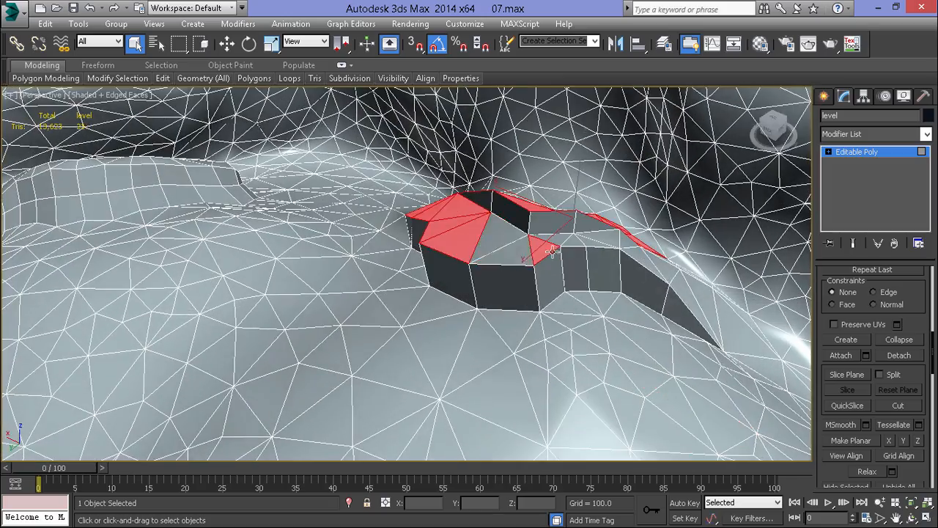
- Add the upper step's front wall polygons and the polygons along the lower ledge's tapered outer end to the selection
left_click(516, 211, "ctrl")
left_click(544, 219, "ctrl")
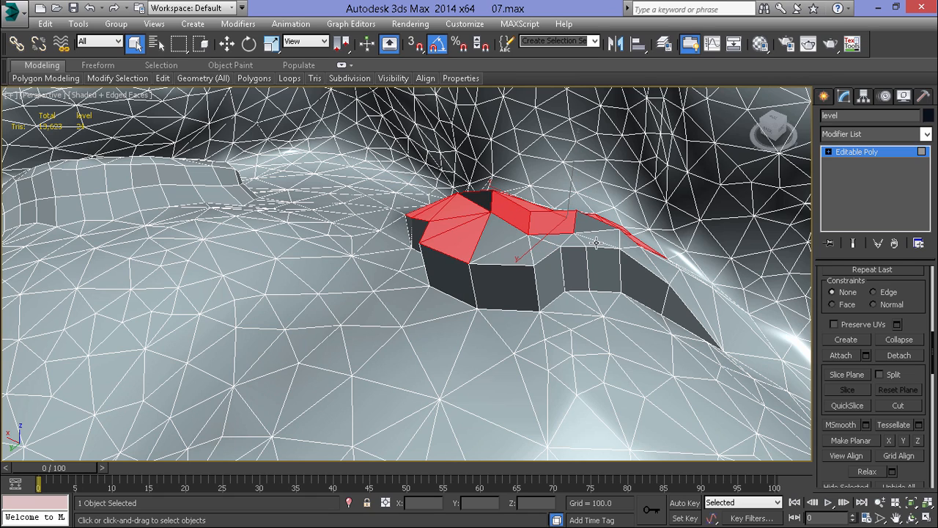
left_click(633, 256, "ctrl")
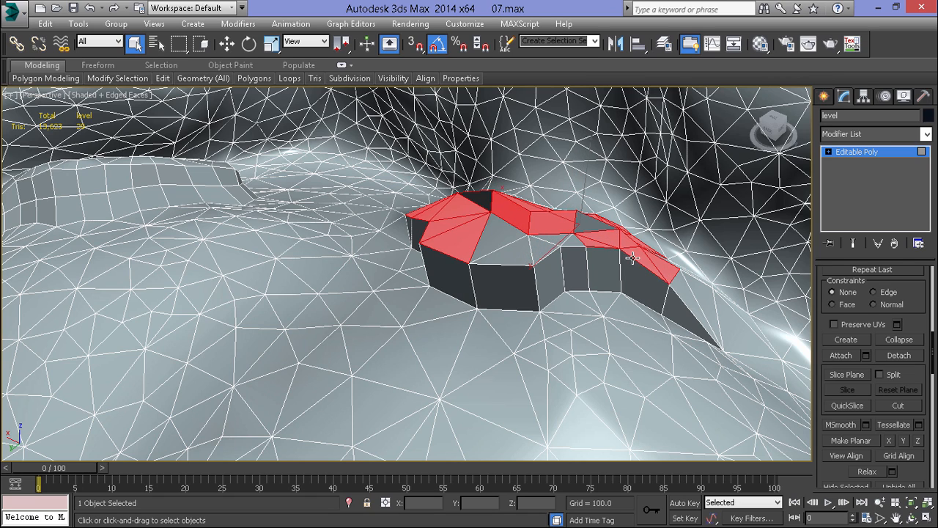
left_click(685, 293, "ctrl")
left_click(718, 295, "ctrl")
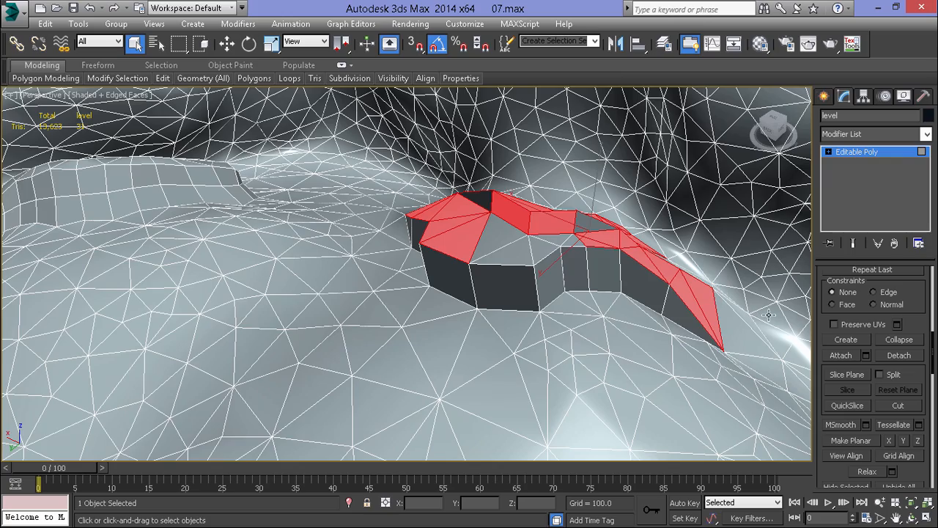
middle_click_drag(674, 264, 665, 326, "alt")
left_click(663, 261, "ctrl")
left_click(677, 264, "ctrl")
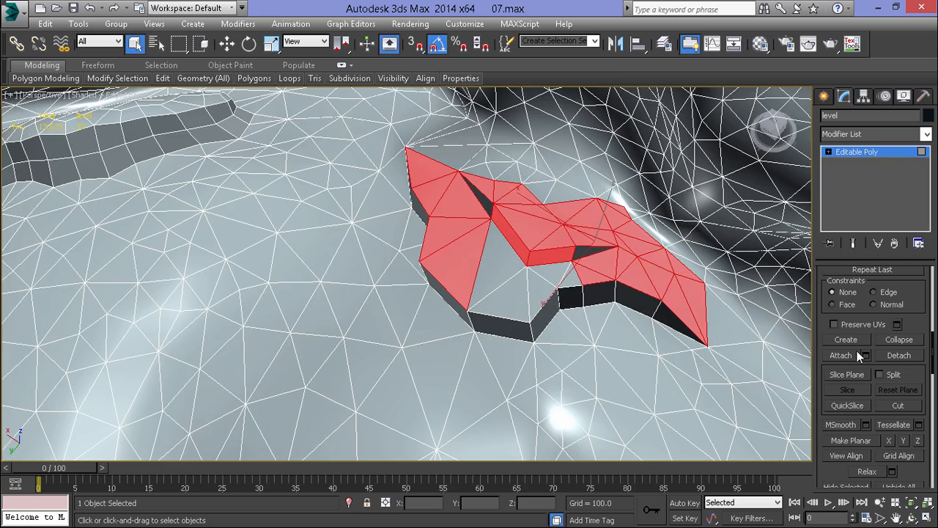
- Try MSmooth on the enlarged ledge polygon selection, and undo it
left_click(843, 426)
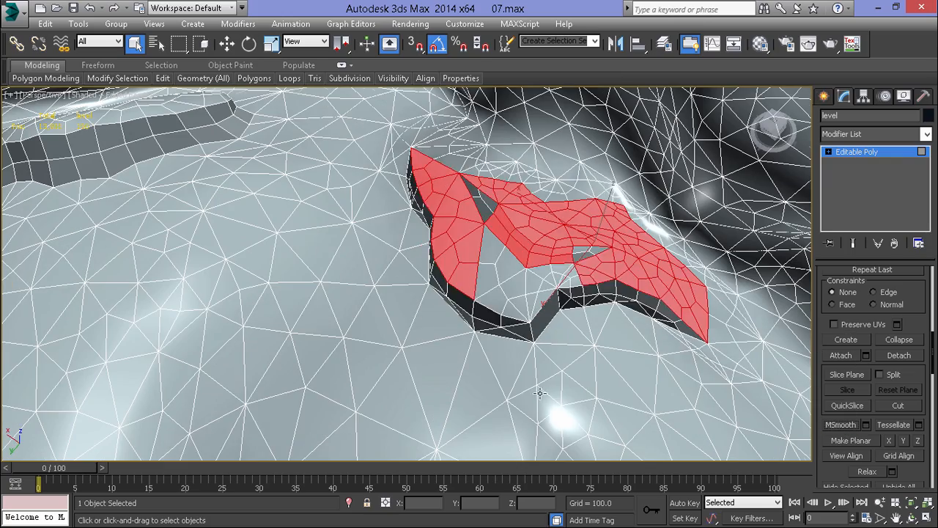
middle_click_drag(543, 391, 559, 330, "alt")
key("ctrl+z")
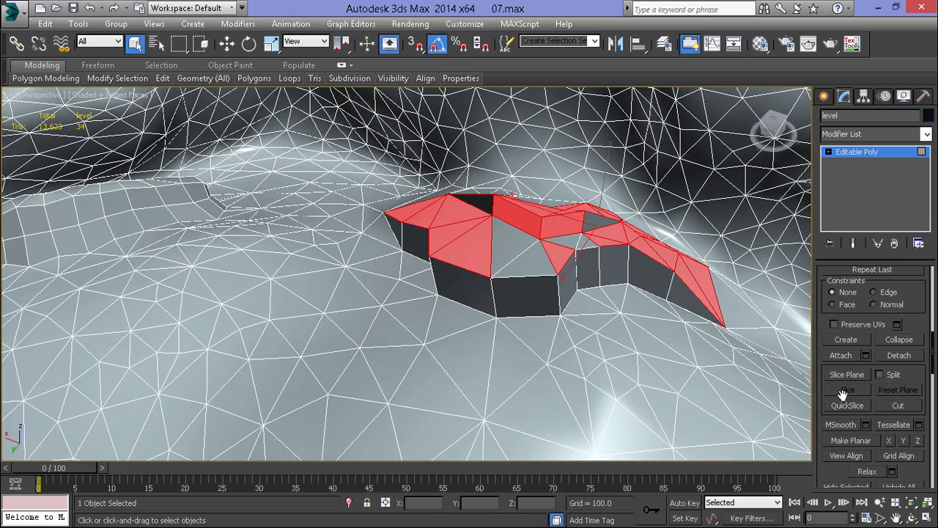
- Smooth the selected ledge polygons with MSmooth and inspect the rounded ledge without its edge display
left_click(848, 427)
left_click(655, 355)
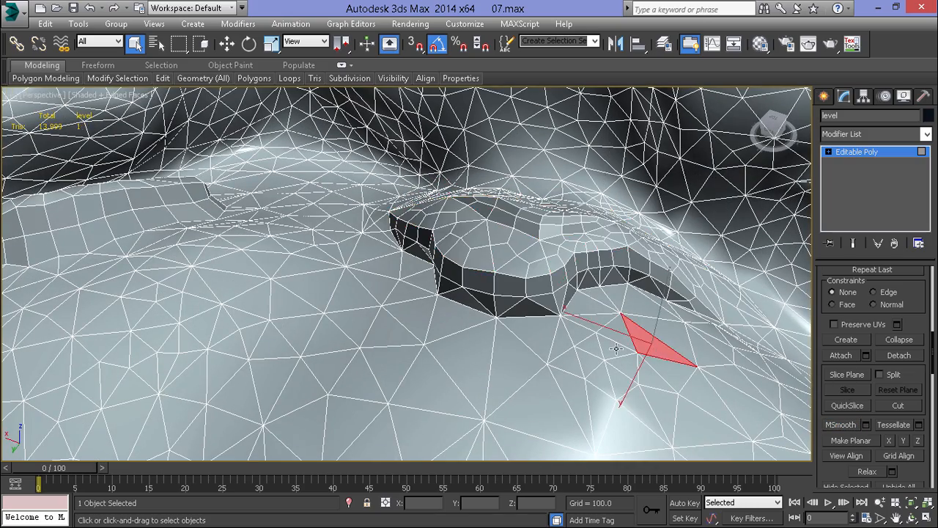
mouse_move(655, 355)
middle_mouse_down("alt")
mouse_move(694, 330)
mouse_move(653, 362)
mouse_move(635, 327)
mouse_move(506, 343)
mouse_move(519, 274)
mouse_move(509, 264)
mouse_move(589, 243)
mouse_move(682, 249)
mouse_move(664, 203)
mouse_move(513, 264)
mouse_move(478, 237)
mouse_move(503, 232)
mouse_move(553, 250)
middle_mouse_up("alt")
key("F4")
scroll(652, 362, "down", 3)
key("F4")
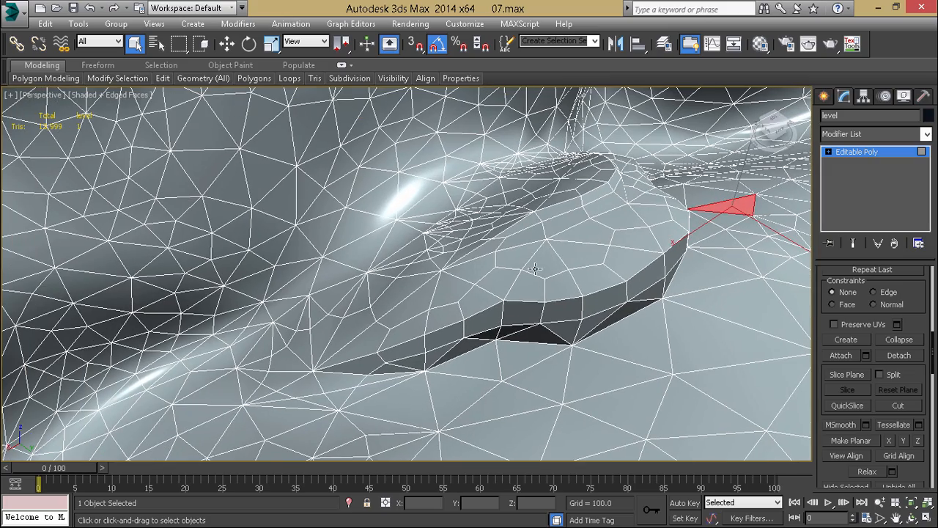
middle_click_drag(551, 296, 513, 302, "alt")
- Remove the two curved runs of surplus edges and their vertices where the ledge's tapered end meets the canyon wall
key("2")
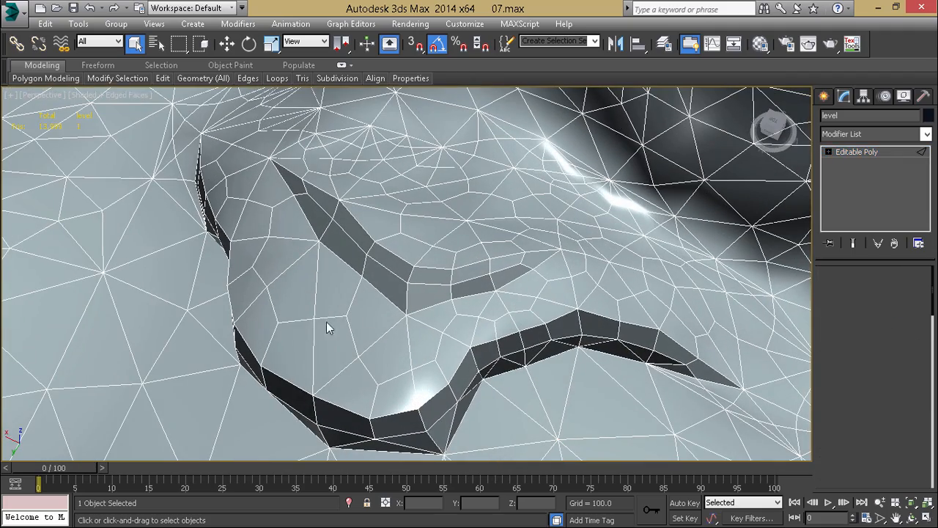
double_click(380, 269)
middle_click_drag(380, 268, 503, 227, "alt")
left_click(408, 248)
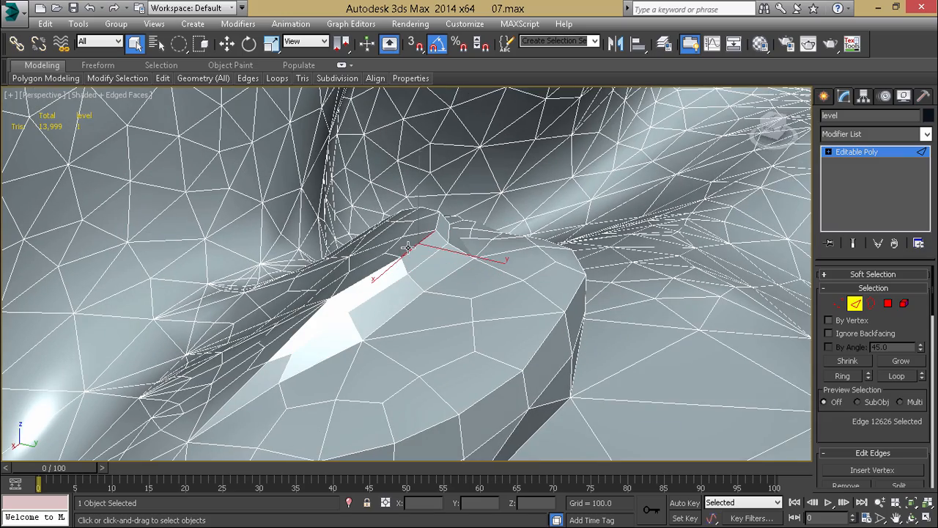
double_click(408, 248)
middle_click_drag(393, 257, 401, 240, "alt")
double_click(354, 314)
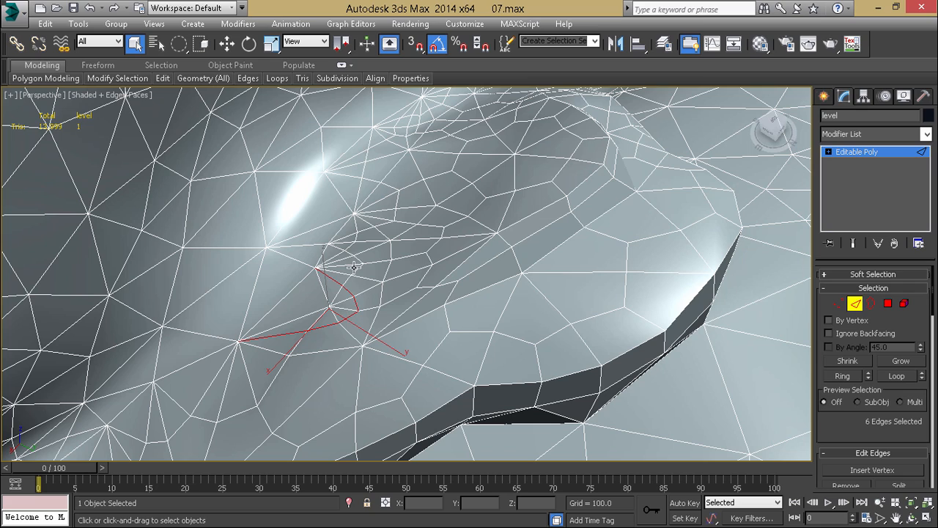
double_click(351, 244, "ctrl")
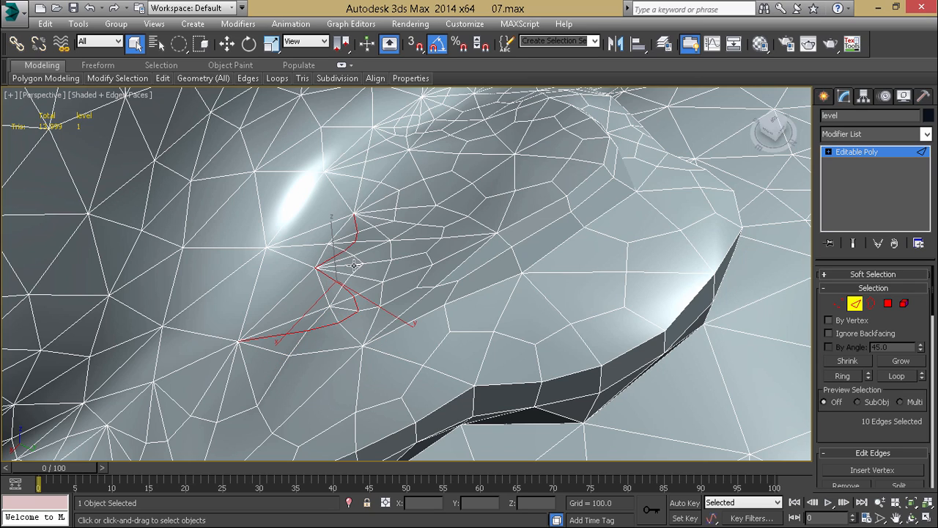
key("ctrl+BackSpace")
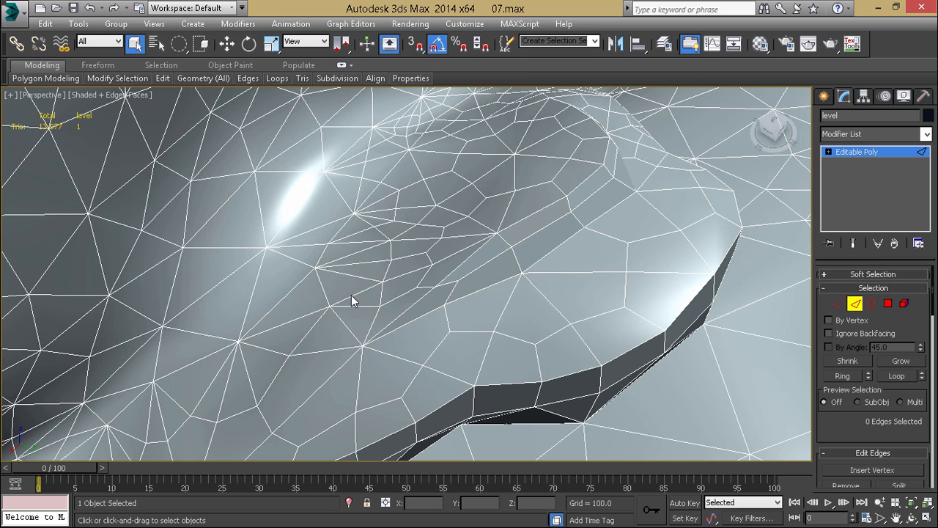
- Remove the surplus curved edge runs on the slope behind the upper step, including a short two-edge run
double_click(397, 201)
middle_click_drag(396, 201, 359, 269, "alt")
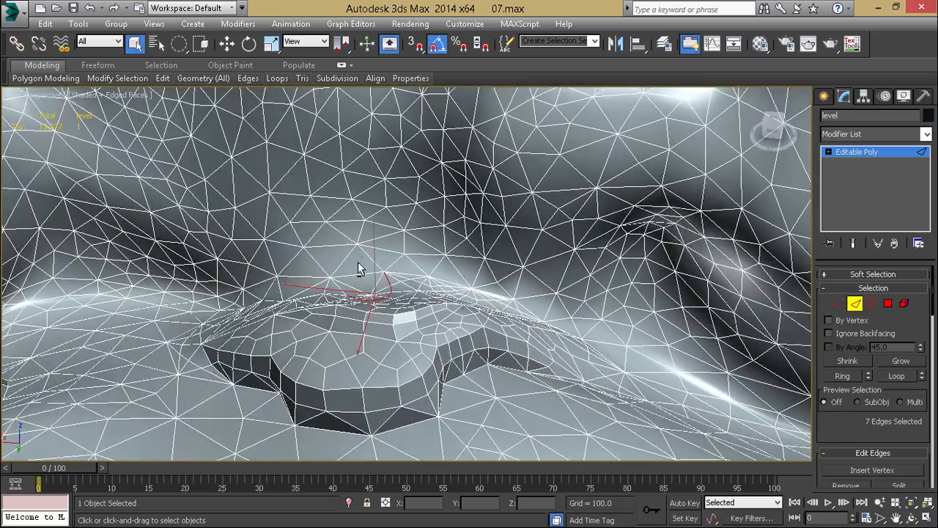
mouse_move(421, 222)
middle_mouse_down("alt")
mouse_move(413, 308)
mouse_move(415, 235)
middle_mouse_up("alt")
scroll(412, 307, "up", 5)
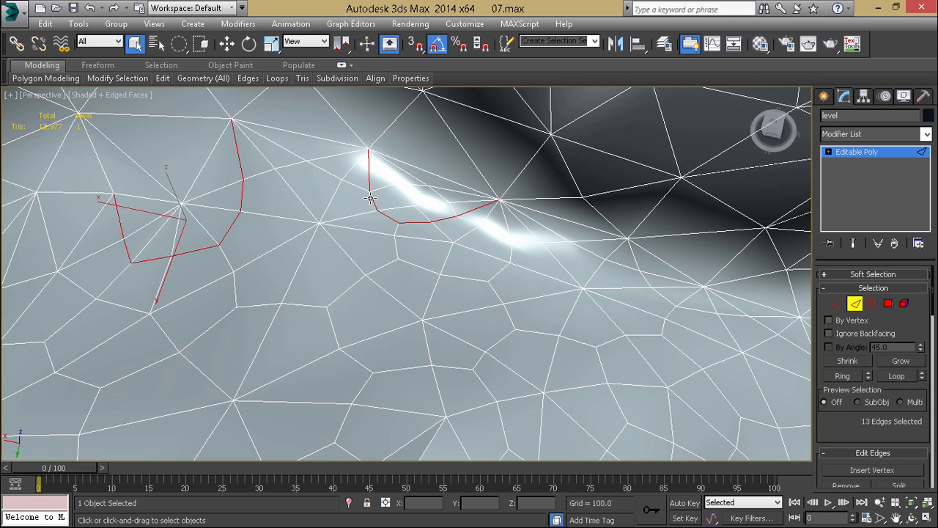
key("BackSpace")
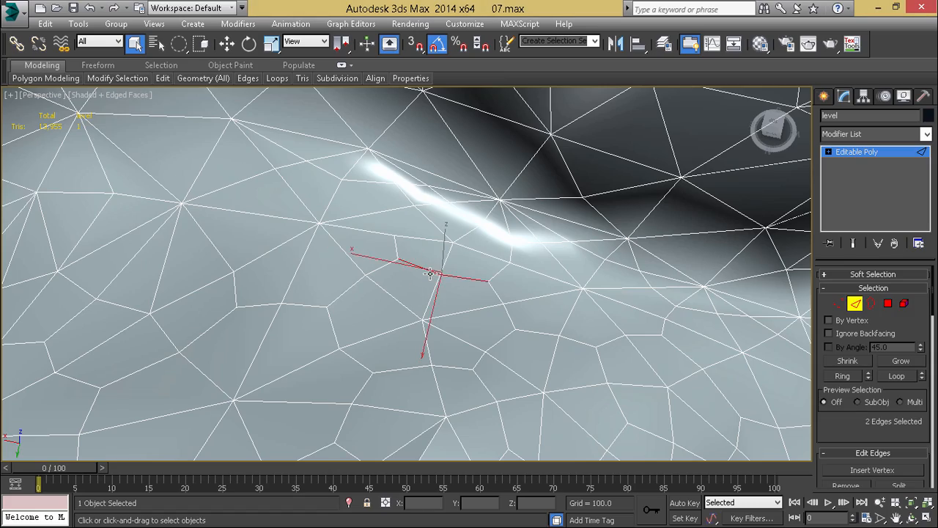
key("BackSpace")
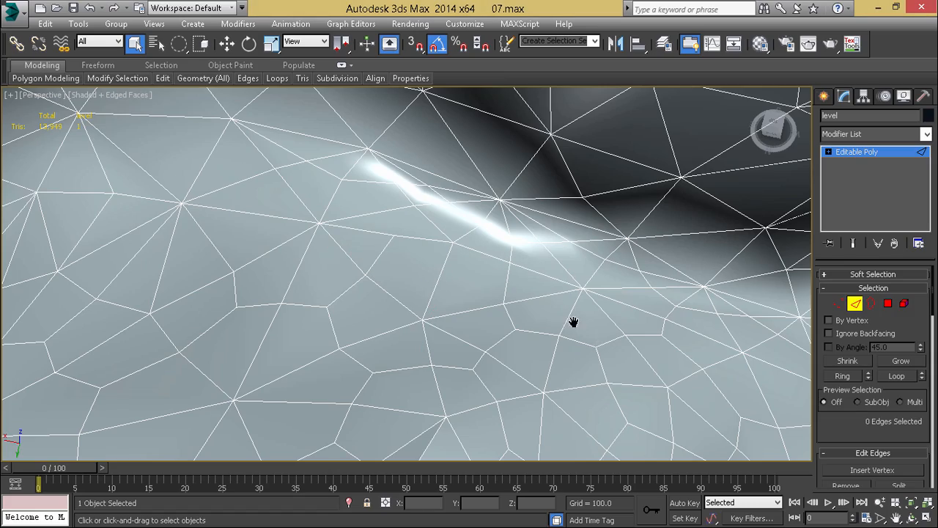
- Remove the six-edge run along the foot of the wall beyond the ledge's outer end
scroll(574, 322, "down", 5)
middle_click_drag(506, 290, 536, 306, "alt")
scroll(640, 311, "up", 4)
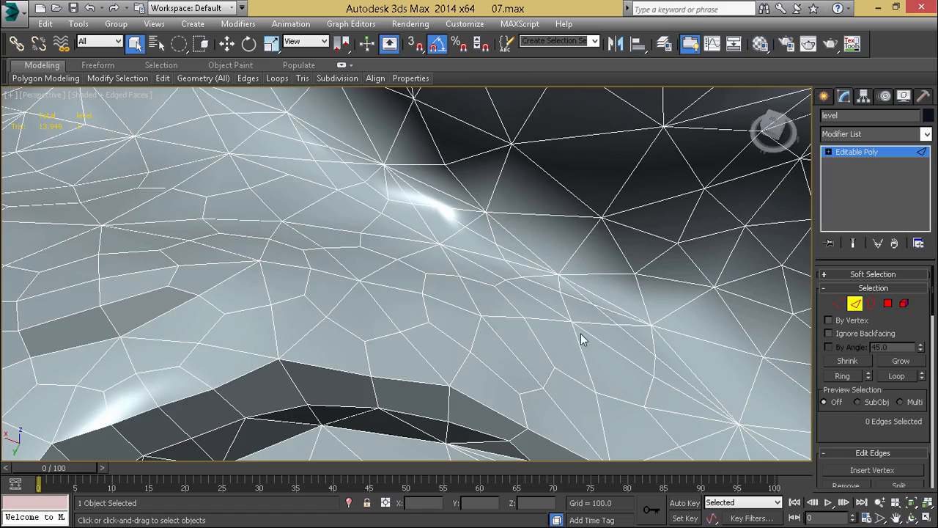
middle_click_drag(581, 339, 524, 225, "alt")
double_click(485, 193)
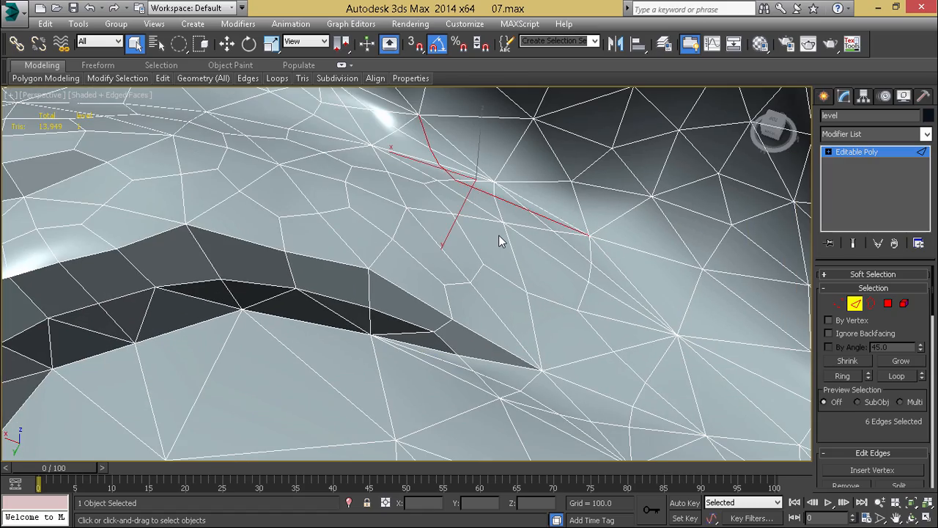
key("BackSpace")
scroll(484, 256, "down", 5)
middle_click_drag(480, 256, 477, 287, "alt")
- Examine the whole canyon level in plain shading, checking the rock ledges around the floor
key("F4")
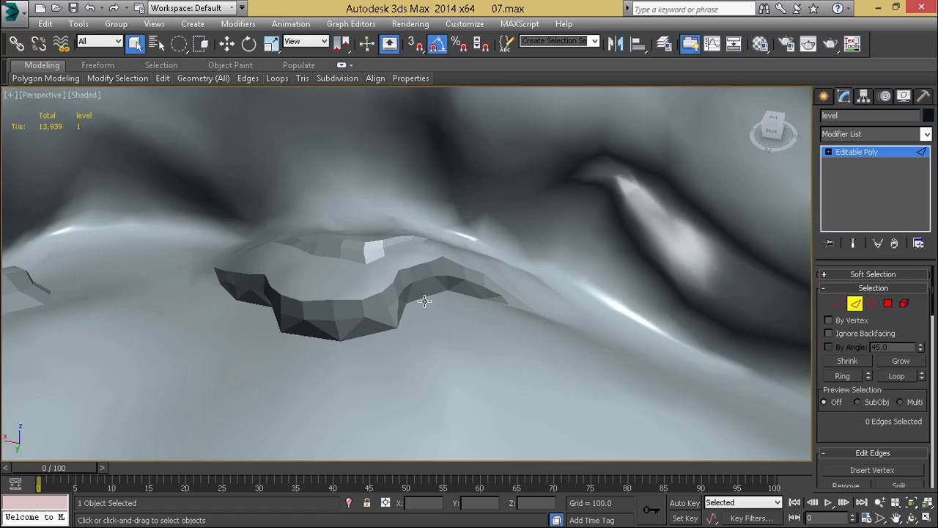
scroll(441, 284, "down", 6)
middle_click_drag(424, 300, 492, 192)
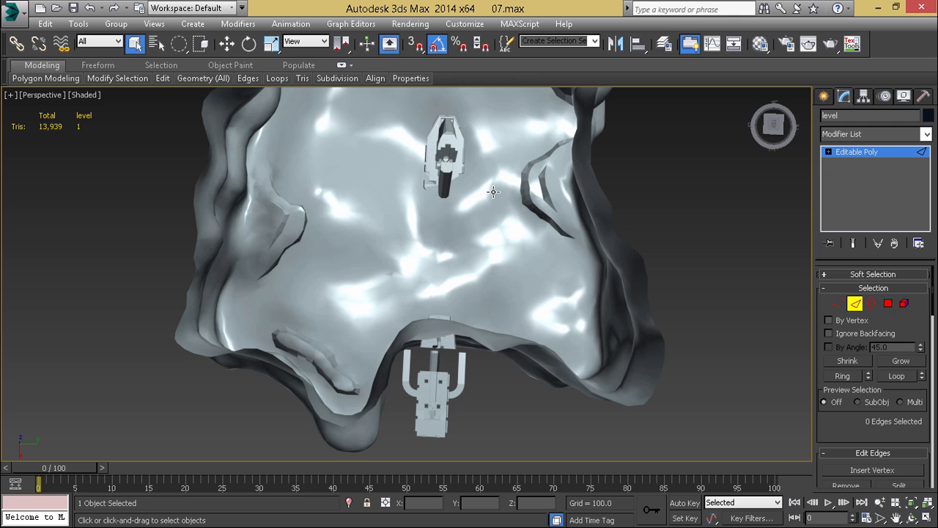
middle_click_drag(494, 194, 489, 258)
scroll(489, 251, "down", 3)
scroll(491, 221, "up", 2)
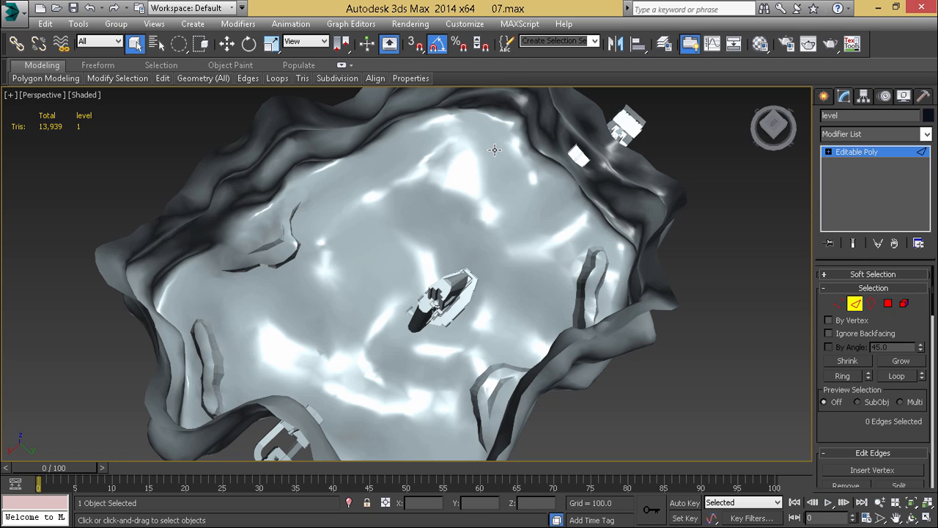
scroll(488, 203, "down", 2)
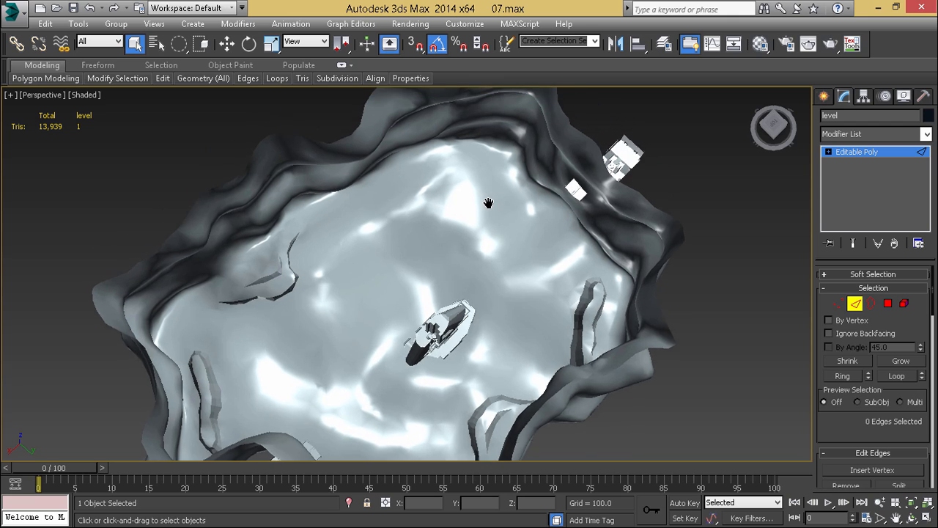
middle_click_drag(488, 202, 481, 182, "alt")
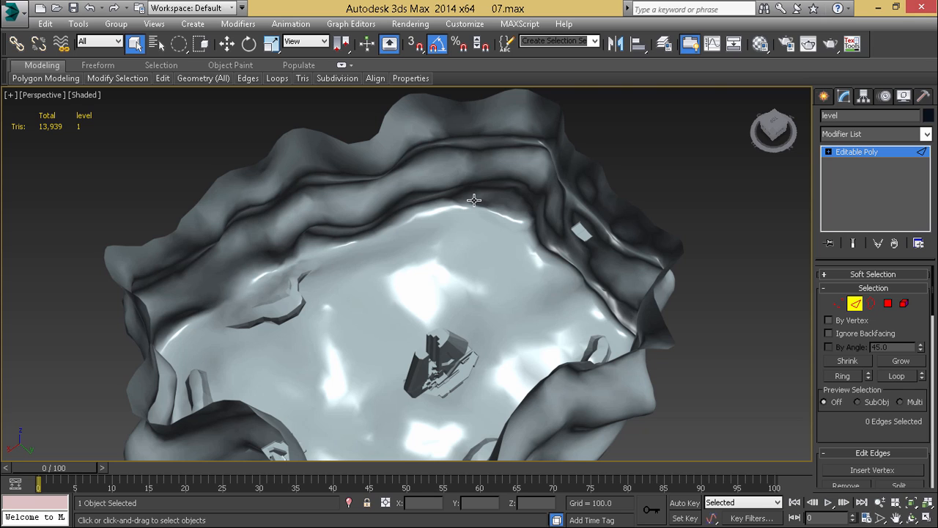
- Select a vertex at the foot of the far corner wall and enable Soft Selection with a falloff of 1810
key("1")
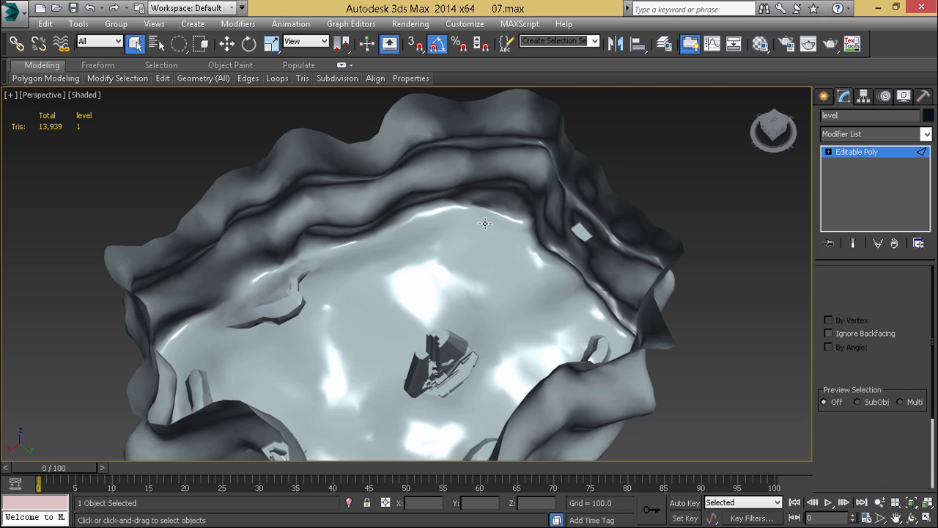
left_click(495, 208)
key("z")
scroll(493, 205, "down", 3)
scroll(489, 204, "down", 10)
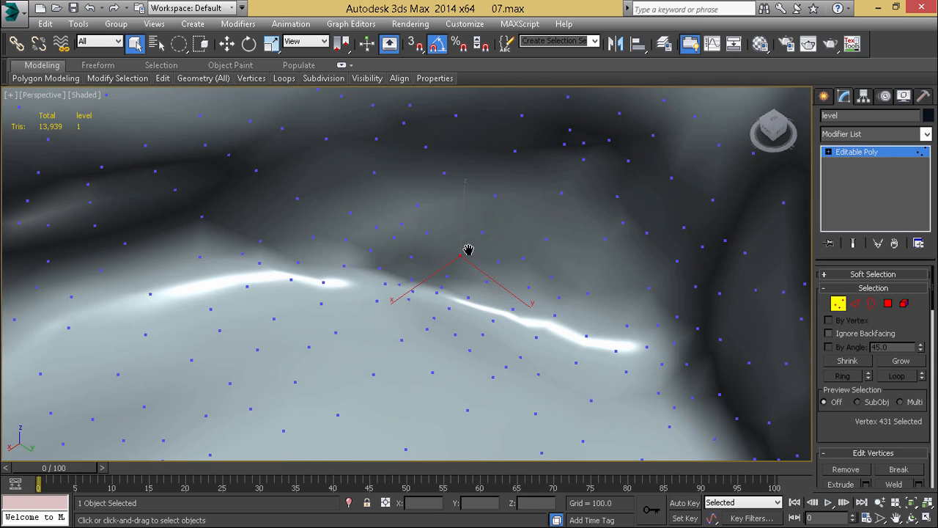
middle_click_drag(469, 249, 470, 264)
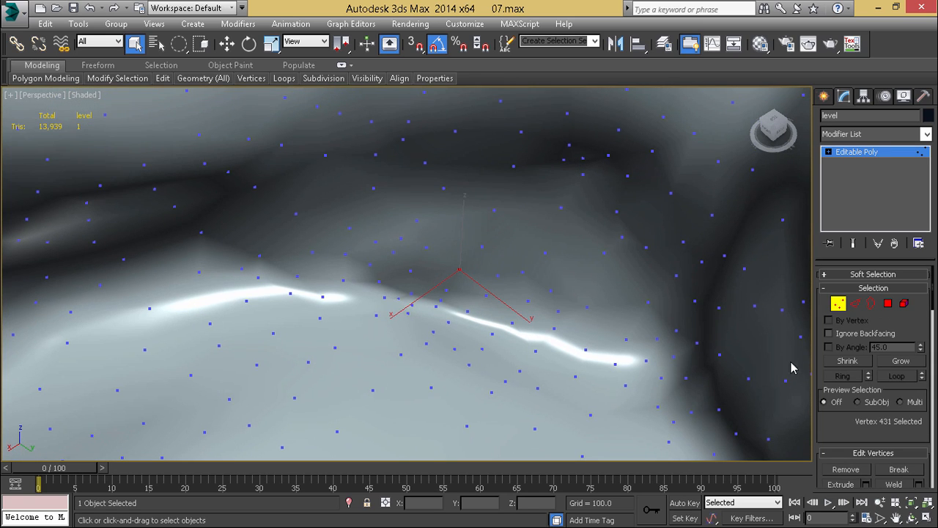
left_click(852, 275)
left_click(829, 287)
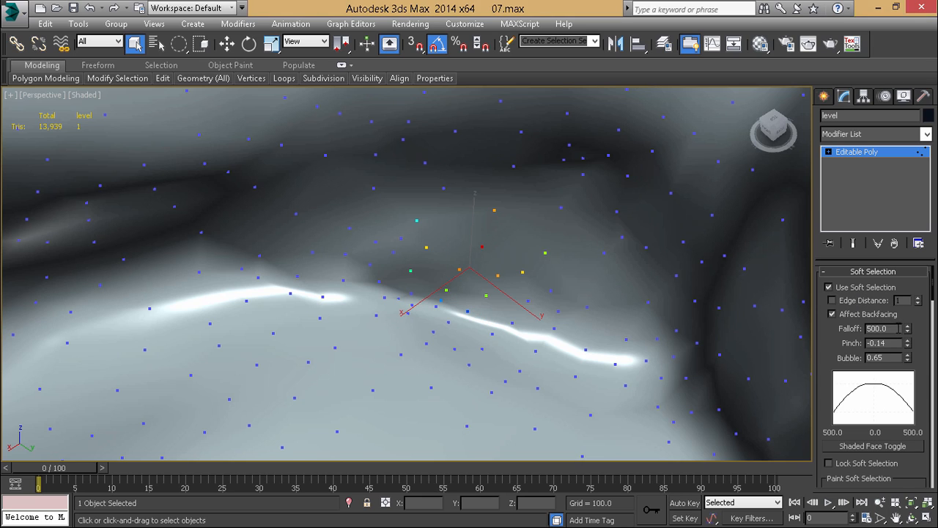
left_click_drag(907, 329, 905, 132)
- Move the soft-selected corner area up and outward to about X -5531, Y -2956, Z 1218, and leave vertex editing
key("w")
scroll(406, 299, "down", 3)
middle_click_drag(406, 298, 413, 327, "alt")
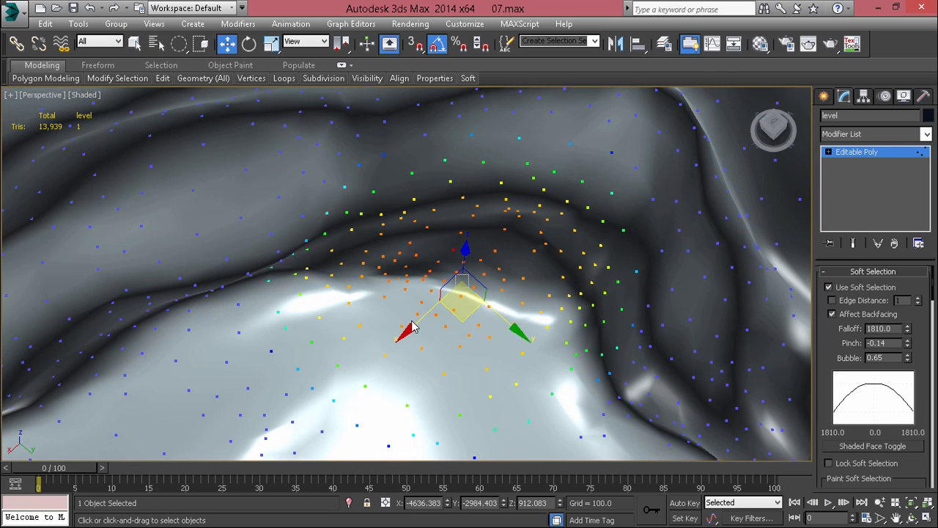
middle_click_drag(471, 303, 504, 261, "alt")
left_click_drag(511, 207, 513, 178)
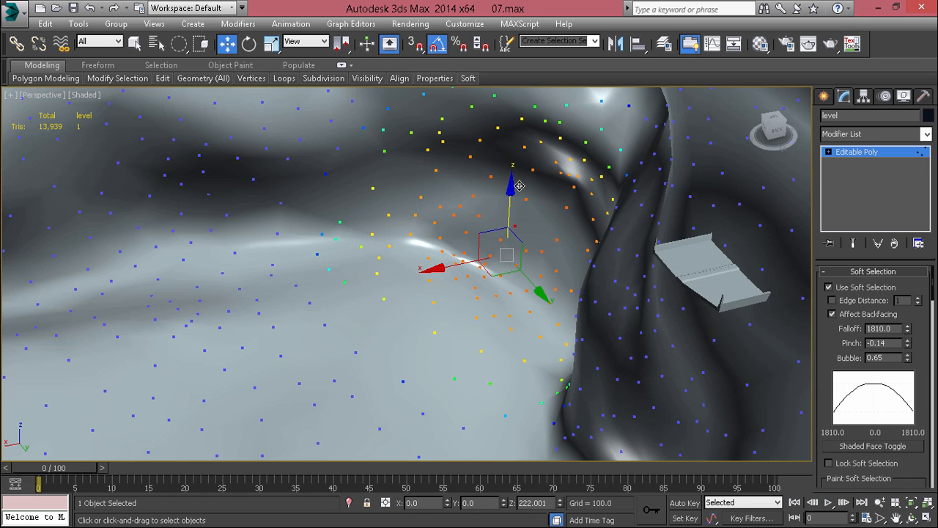
middle_click_drag(507, 231, 489, 230, "alt")
middle_click_drag(477, 268, 531, 242, "alt")
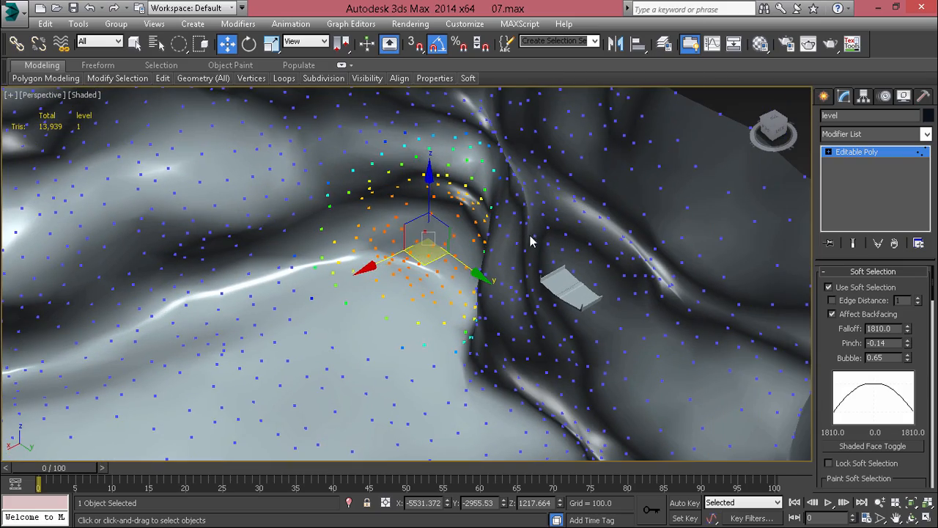
left_click(713, 105)
left_click(824, 97)
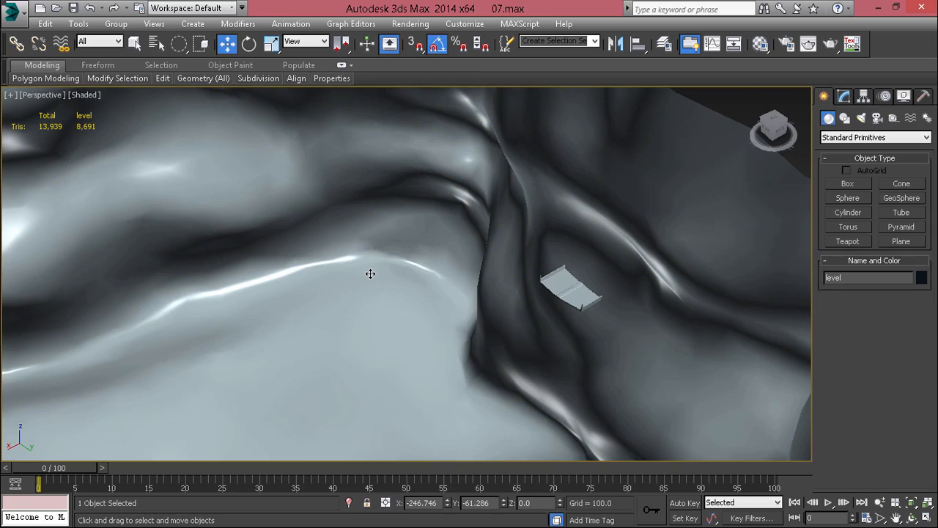
- Turn off Soft Selection for the level mesh and collapse its settings
scroll(370, 274, "down", 5)
mouse_move(370, 274)
middle_mouse_down("alt")
mouse_move(205, 365)
mouse_move(265, 342)
mouse_move(323, 251)
middle_mouse_up("alt")
key("F4")
scroll(323, 253, "up", 3)
scroll(323, 251, "up", 6)
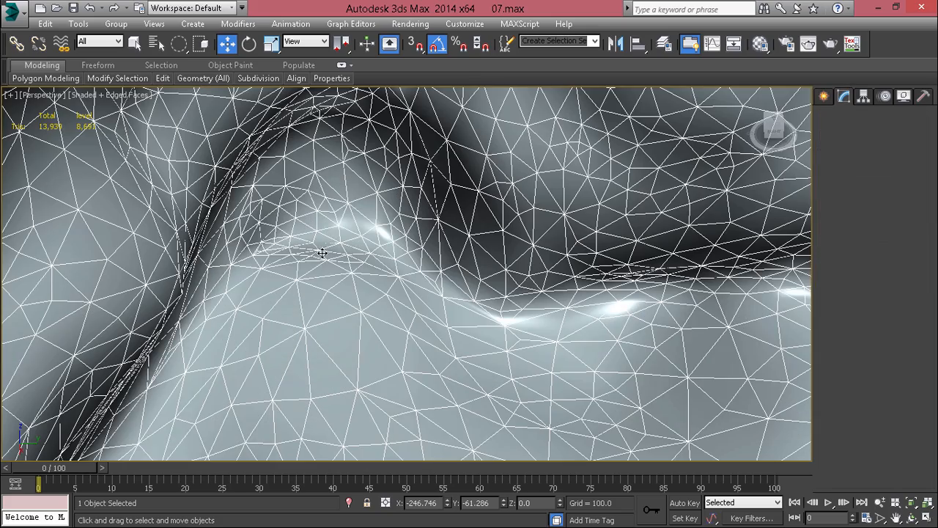
key("1")
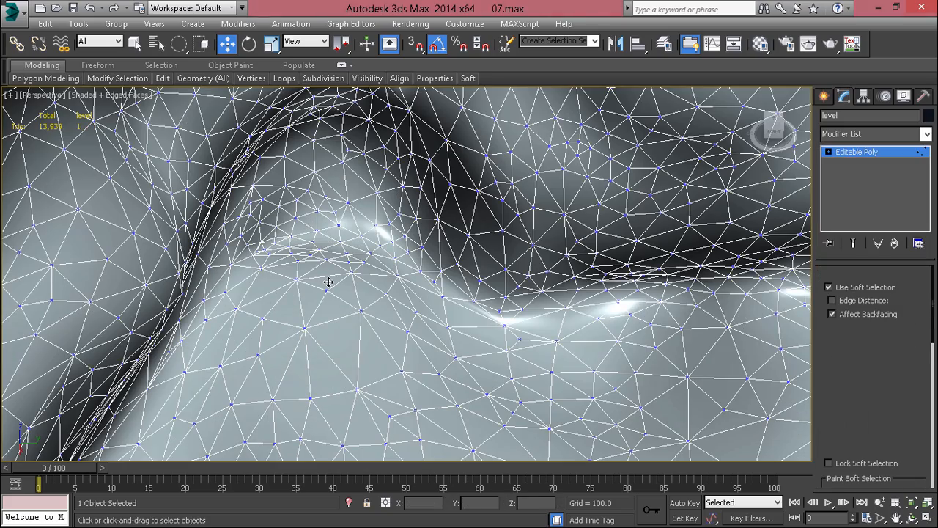
left_click(329, 288)
scroll(329, 287, "down", 6)
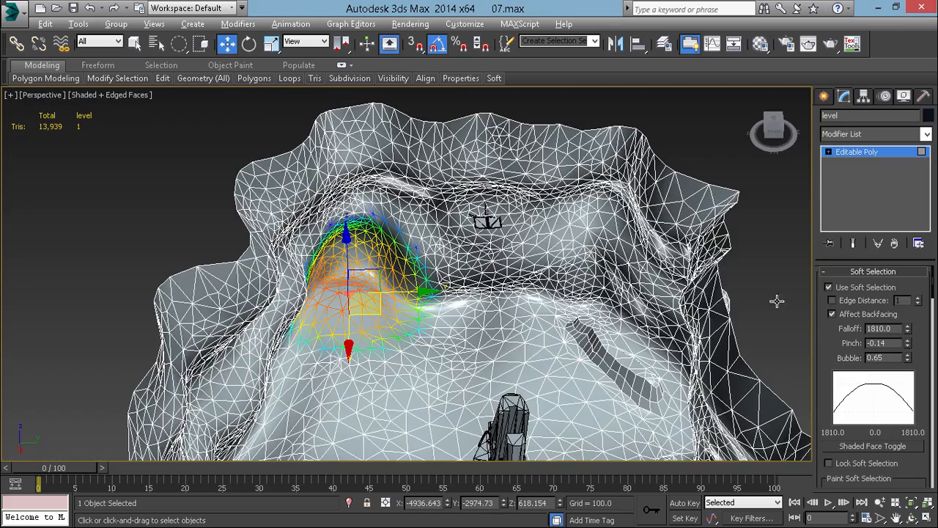
left_click(829, 288)
left_click(840, 273)
- Delete two adjacent triangular polygons from the floor of the reshaped corner, leaving a four-sided hole
key("4")
middle_click_drag(411, 277, 370, 231, "alt")
left_click(349, 289)
scroll(348, 287, "up", 5)
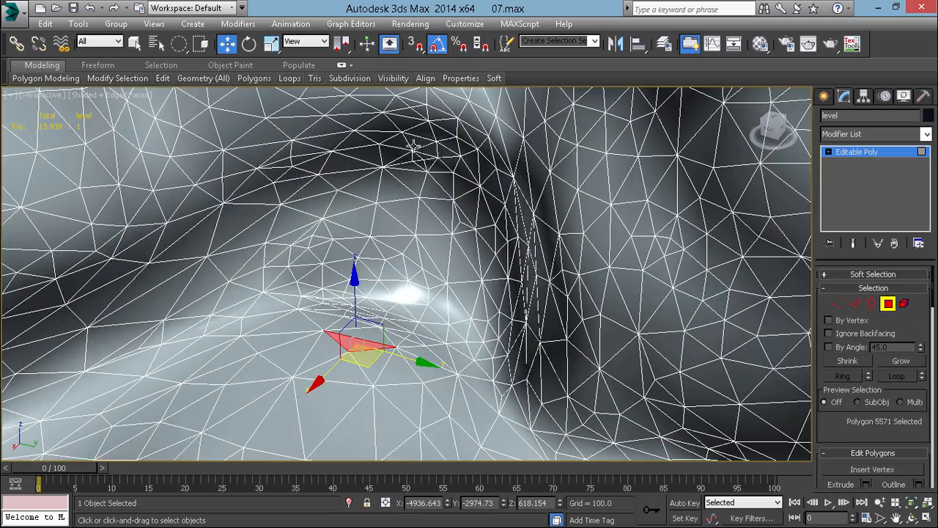
middle_click_drag(431, 157, 373, 301, "alt")
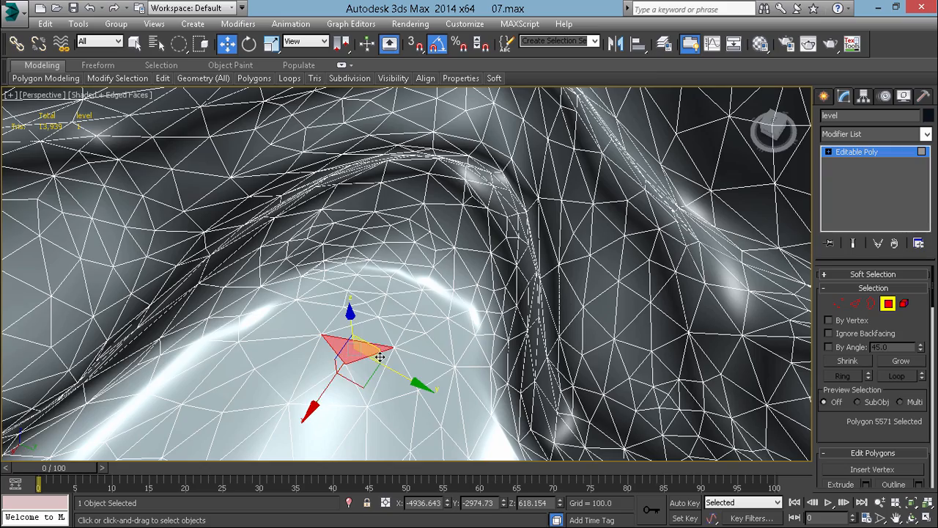
left_click(380, 357, "ctrl")
scroll(375, 350, "up", 4)
scroll(374, 359, "down", 3)
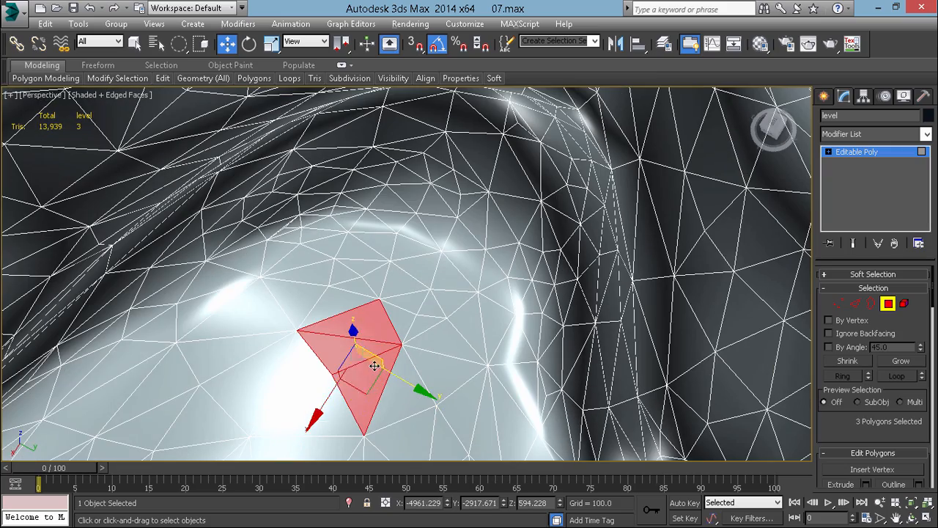
middle_click_drag(356, 331, 392, 410, "alt")
key("Delete")
- Extrude the border of the four-sided floor hole straight up to about Z 1202 to raise a hollow box
middle_click_drag(391, 333, 391, 410)
middle_click_drag(401, 266, 390, 216)
scroll(402, 251, "down", 3)
key("3")
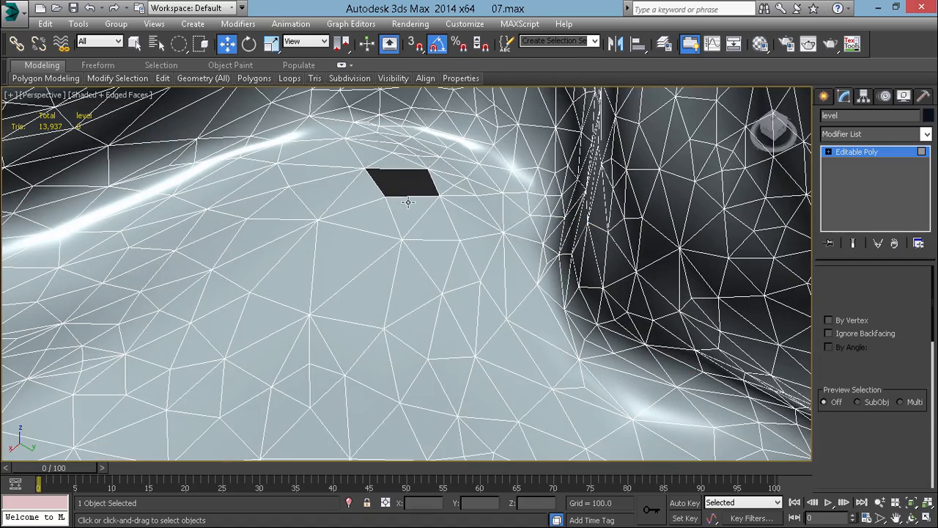
left_click(408, 196)
scroll(408, 196, "up", 3)
middle_click_drag(403, 225, 407, 345)
middle_click_drag(407, 345, 414, 294, "alt")
left_click_drag(414, 296, 419, 237, "shift")
middle_click_drag(418, 235, 402, 280, "alt")
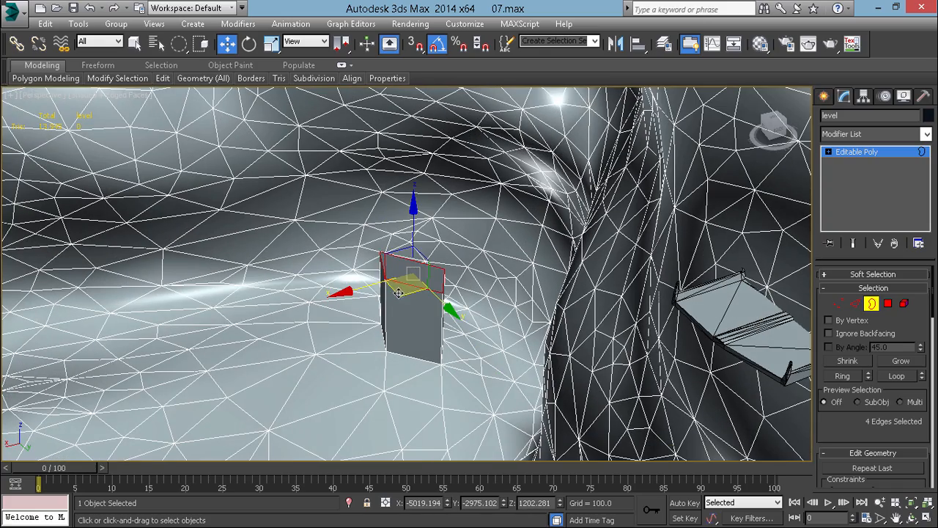
left_click_drag(399, 293, 417, 280)
key("ctrl+z")
middle_click_drag(445, 242, 447, 316, "alt")
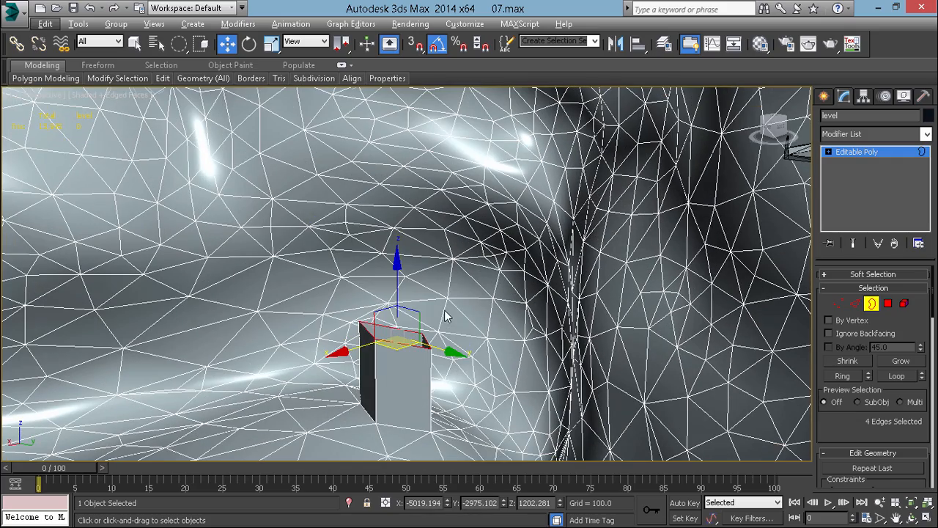
- Delete four adjacent triangular polygons from the rock wall above the raised box to open a second hole
key("4")
left_click(415, 182)
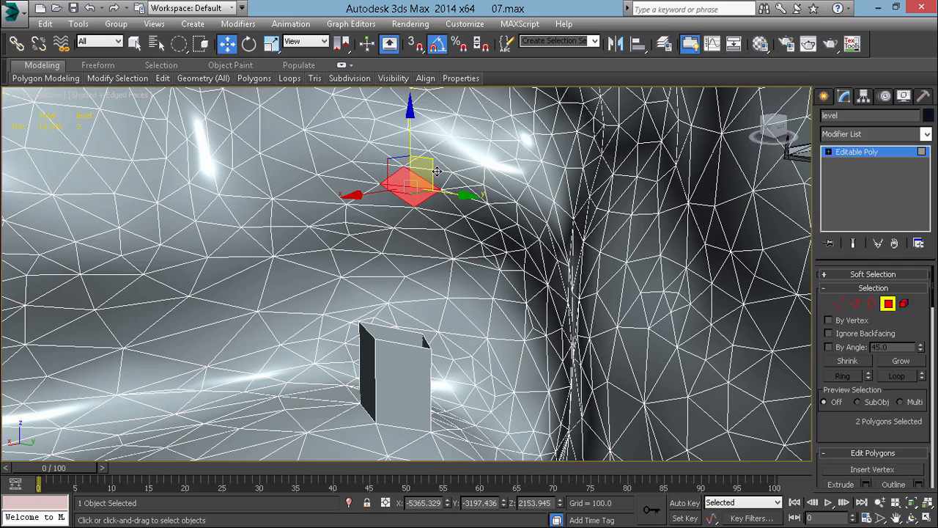
left_click(435, 175, "ctrl")
key("Delete")
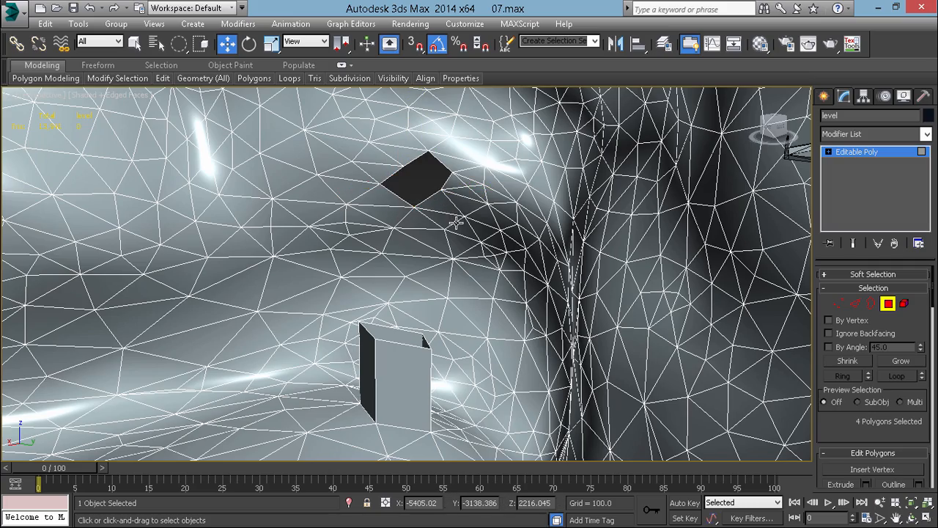
- Target-weld the extra vertices on the wall hole's outline into its corners so the opening has four sides
middle_click_drag(434, 253, 451, 286)
scroll(421, 293, "down", 4)
scroll(502, 260, "up", 4)
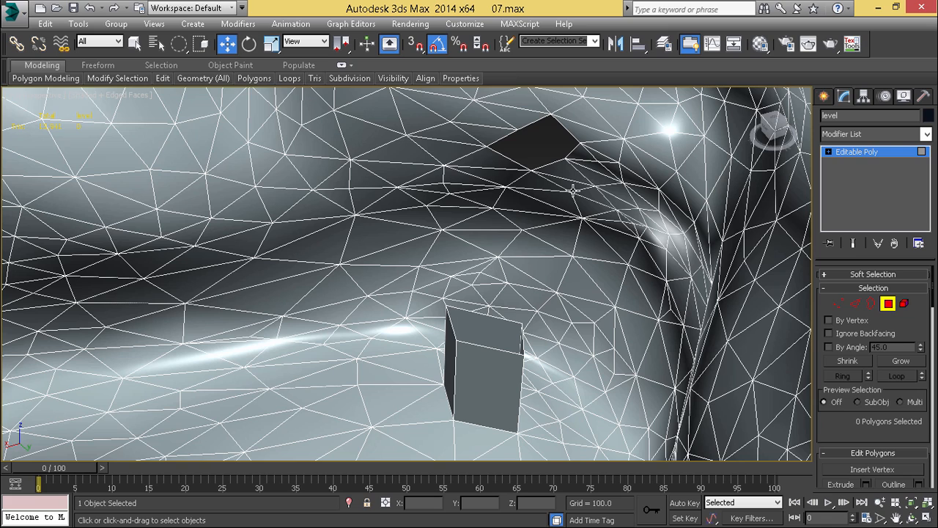
key("4")
key("1")
right_click(599, 192)
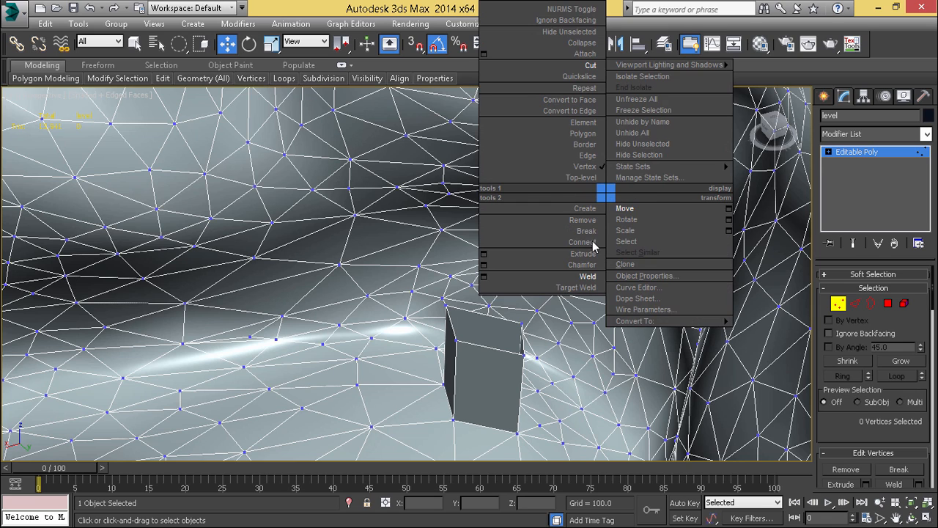
left_click(573, 288)
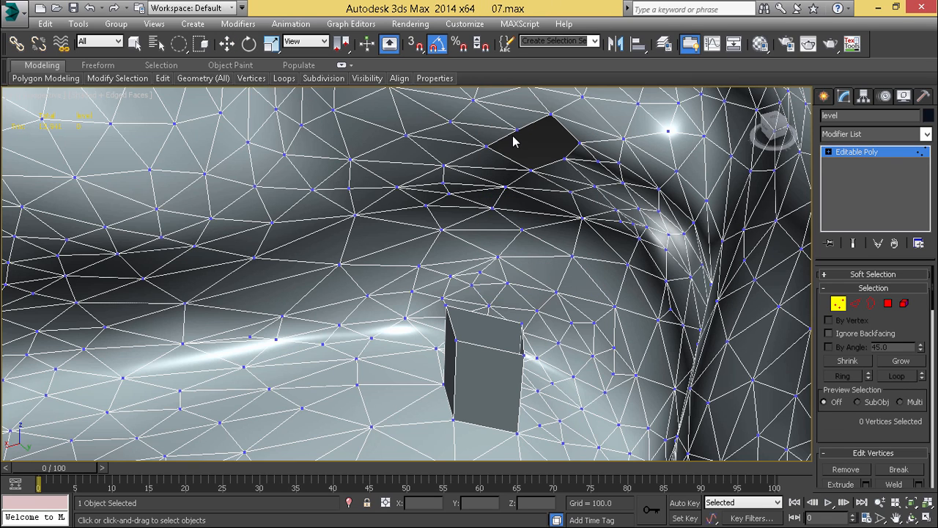
left_click(576, 144)
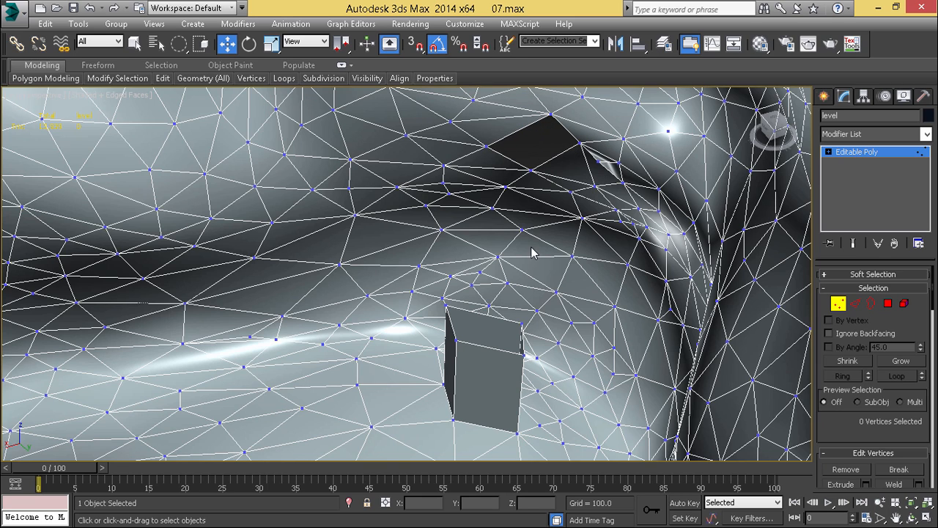
- Delete the side polygons of the raised box, leaving only the open hole in the floor
middle_click_drag(532, 254, 525, 226)
key("4")
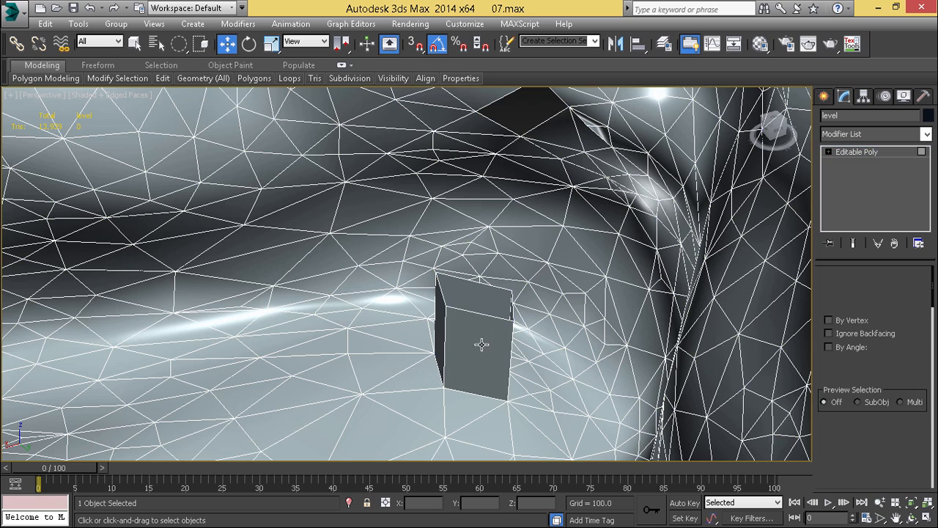
left_click(481, 339)
key("Delete")
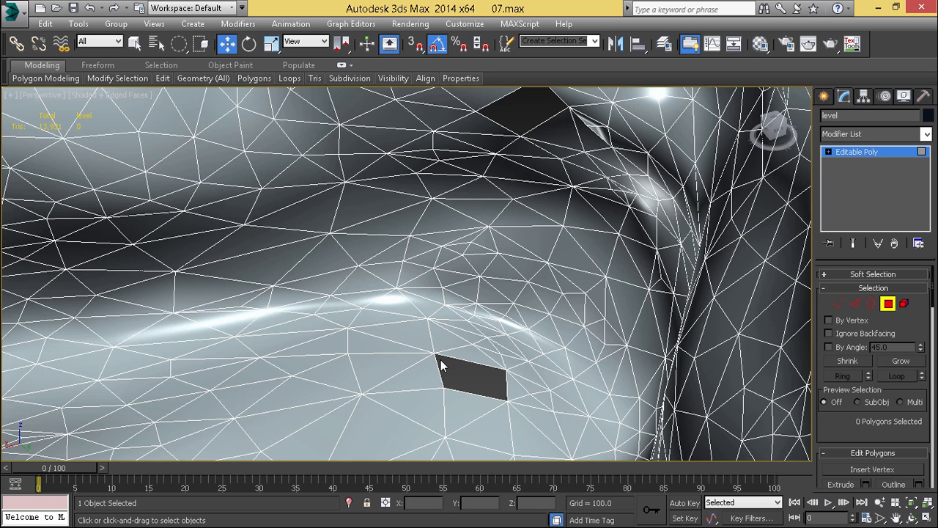
- Try to bridge the floor hole's border with the wall hole's border in one operation, then undo it
key("3")
left_click(461, 360)
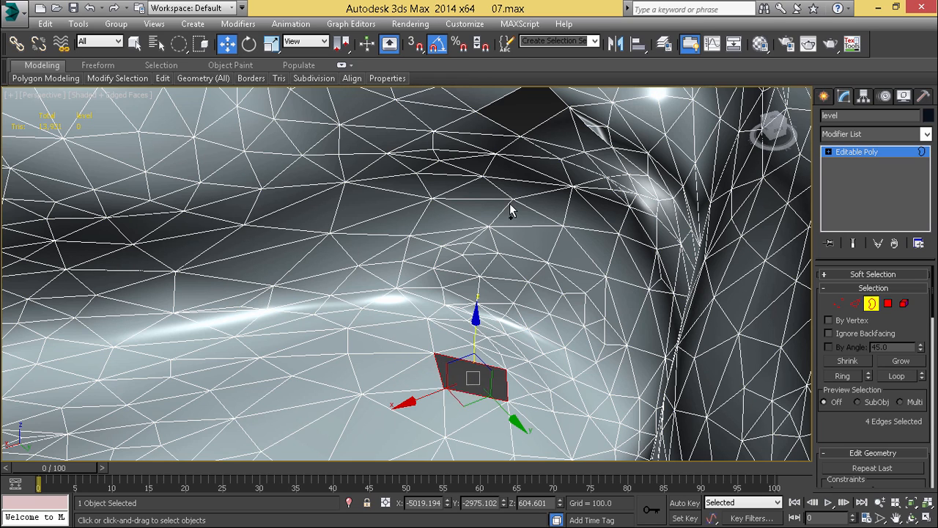
left_click(537, 138, "ctrl")
scroll(850, 410, "down", 10)
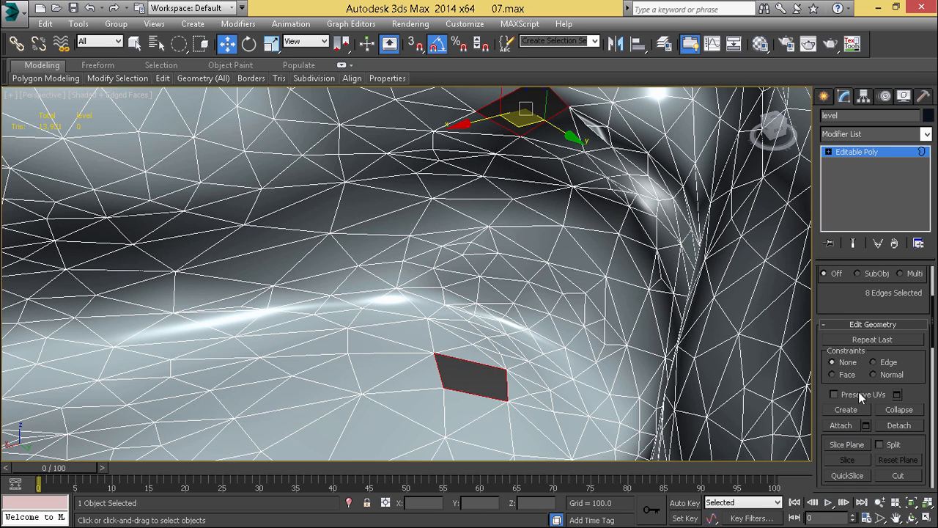
scroll(850, 432, "up", 10)
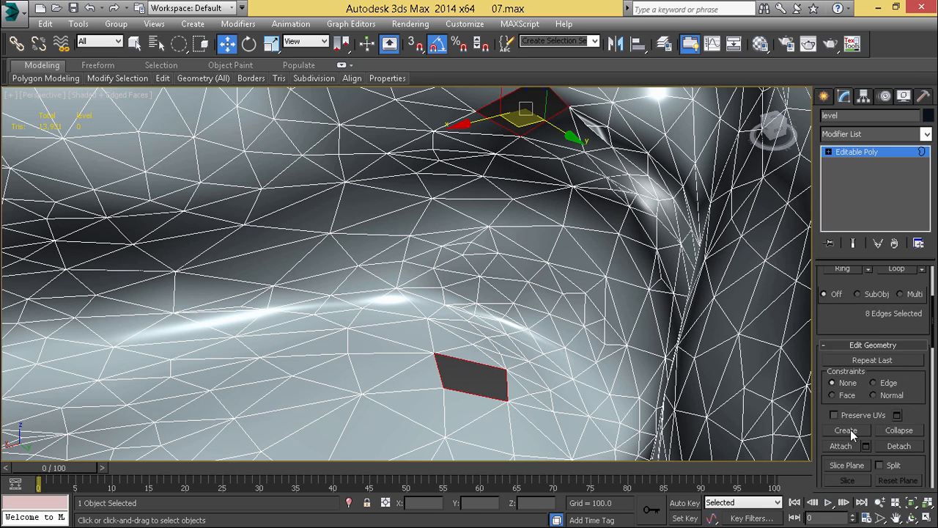
left_click(855, 282)
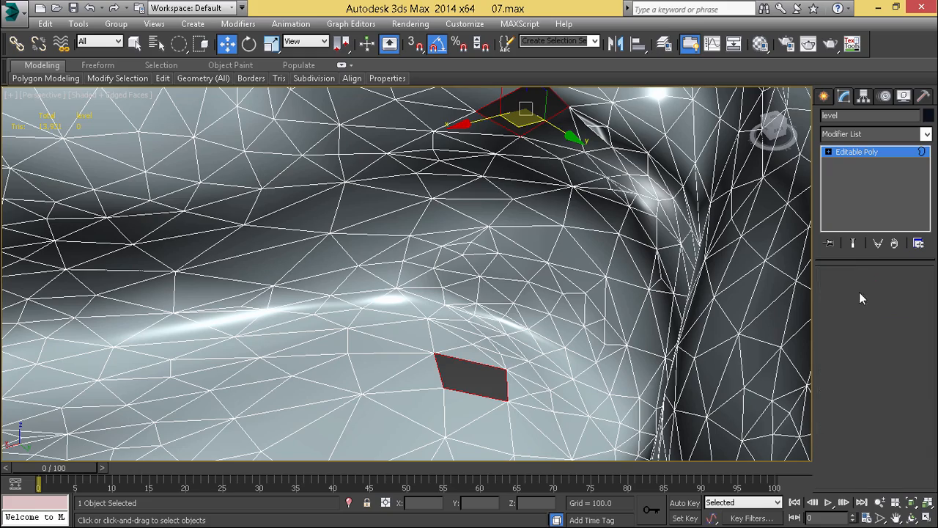
scroll(856, 413, "down", 5)
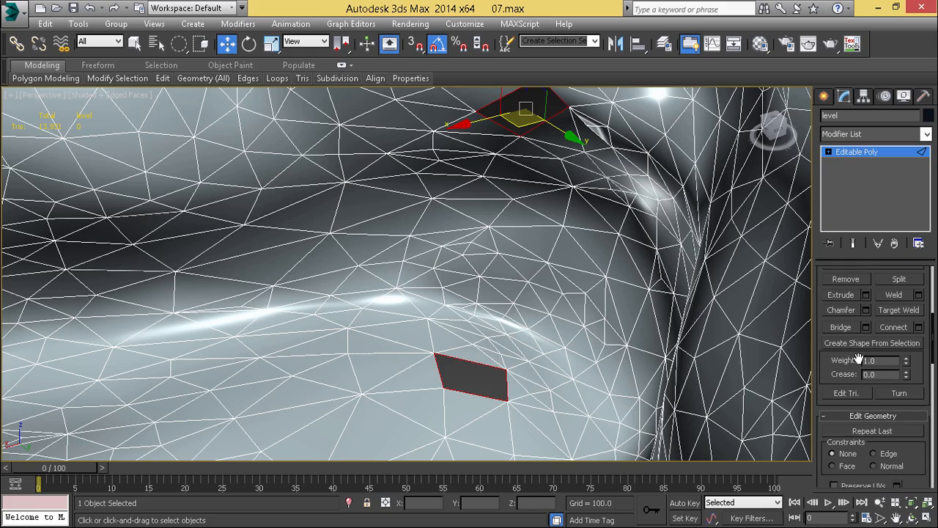
left_click(845, 307)
middle_click_drag(483, 295, 460, 363, "alt")
key("ctrl+z")
- Bridge two adjacent edges of the floor hole to the matching edges of the wall hole, forming two column sides
left_click(404, 401)
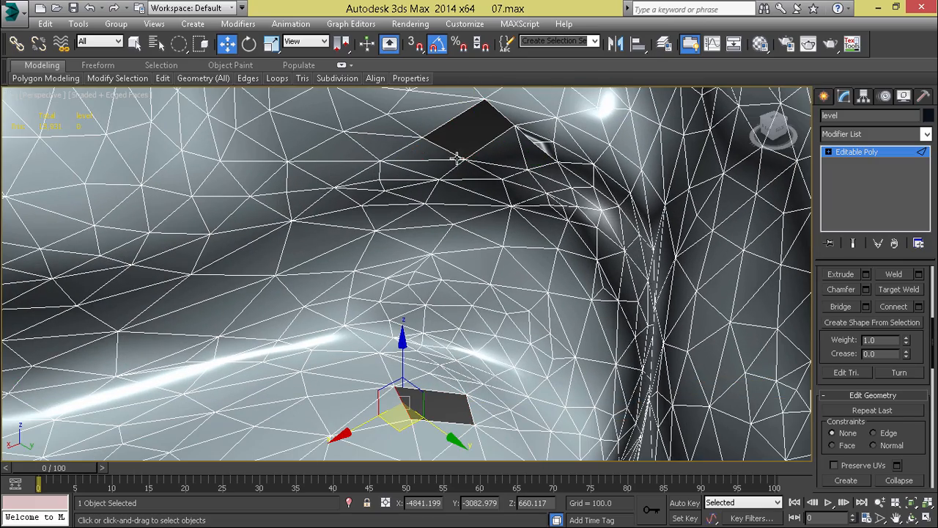
left_click(466, 112)
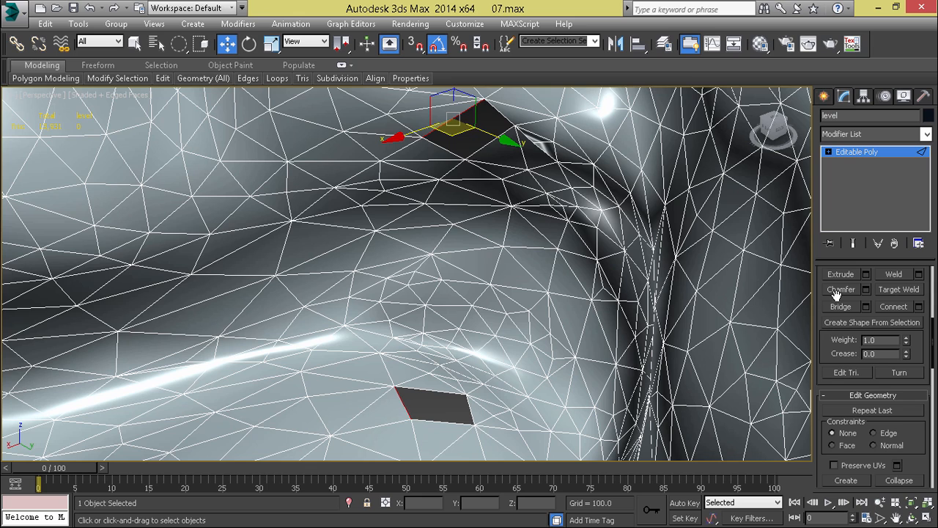
left_click(832, 308)
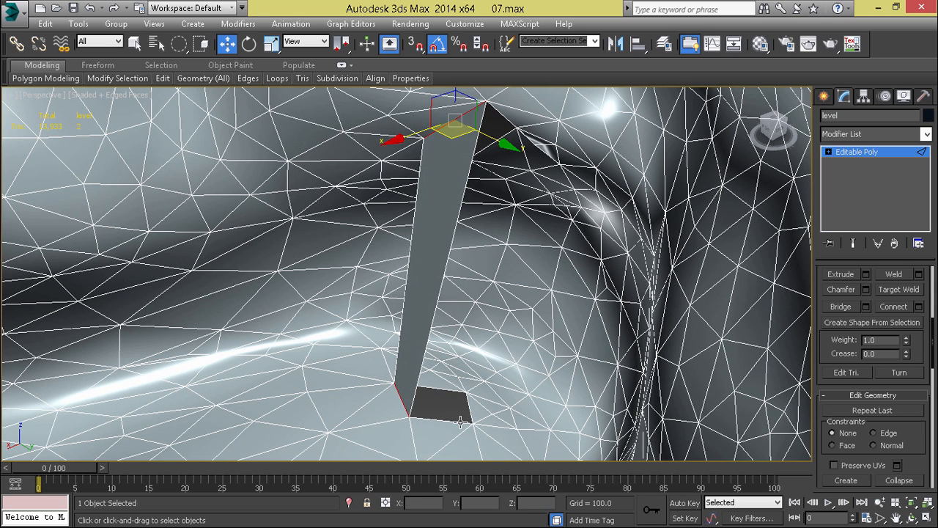
left_click(460, 420)
left_click(506, 123)
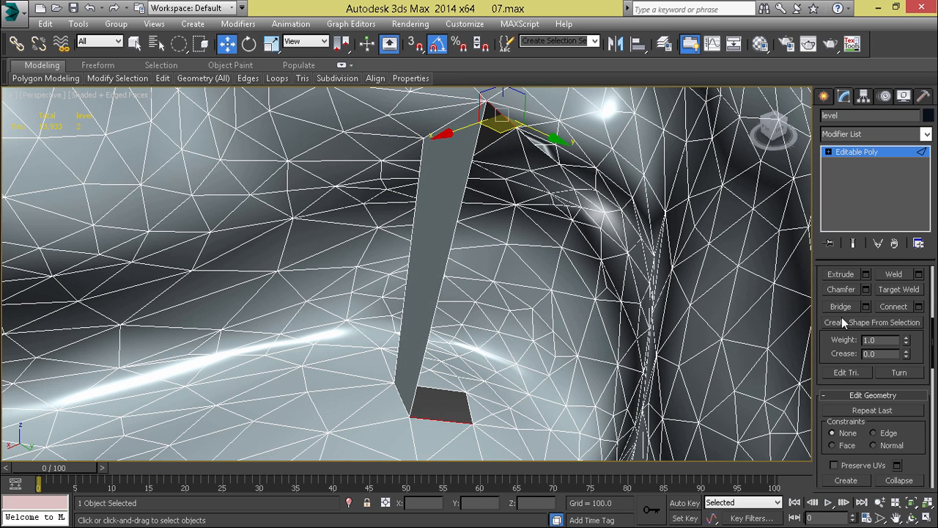
- Bridge the remaining two edge pairs between the floor and wall holes, using see-through display, to close the column
key("alt+x")
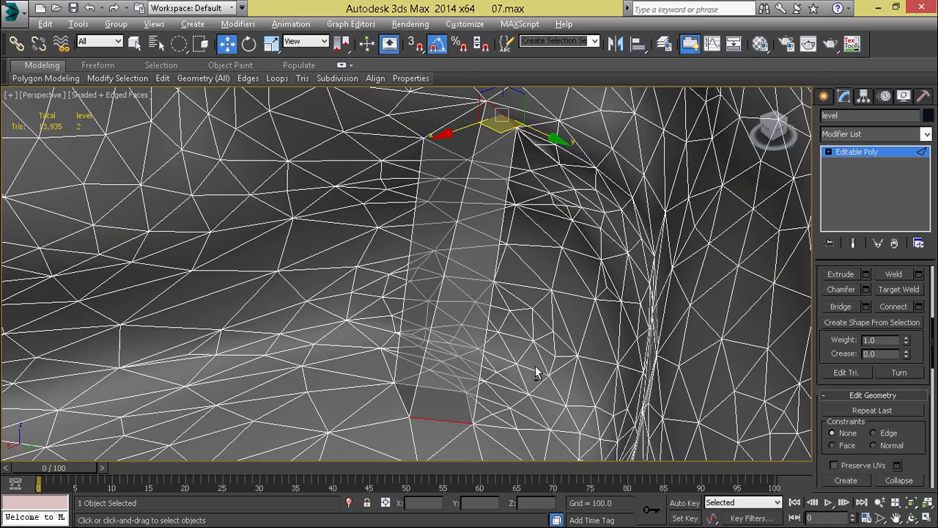
left_click(468, 409)
left_click(496, 145)
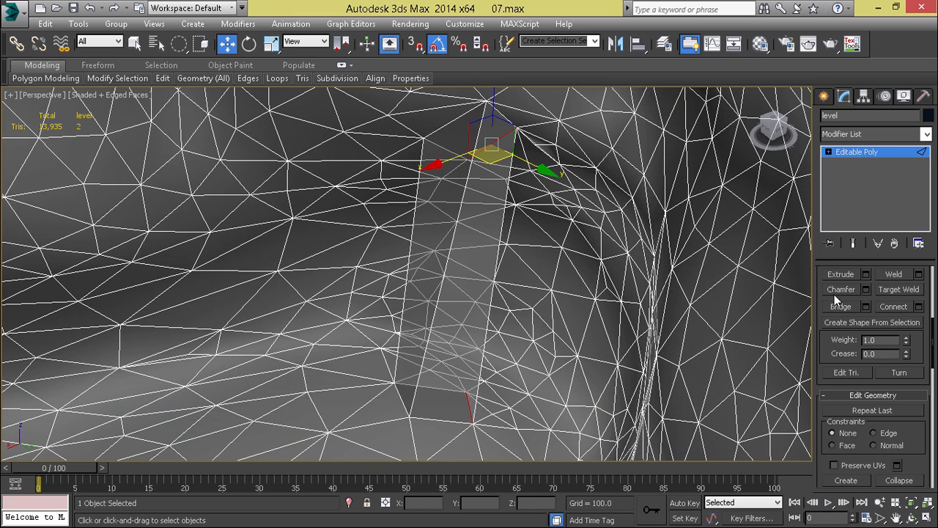
left_click(842, 307)
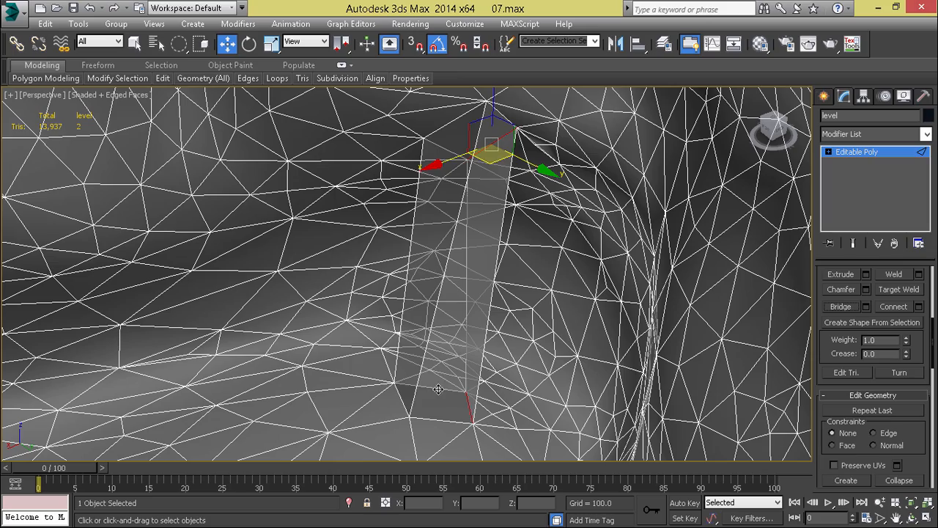
left_click(437, 389)
left_click(452, 152)
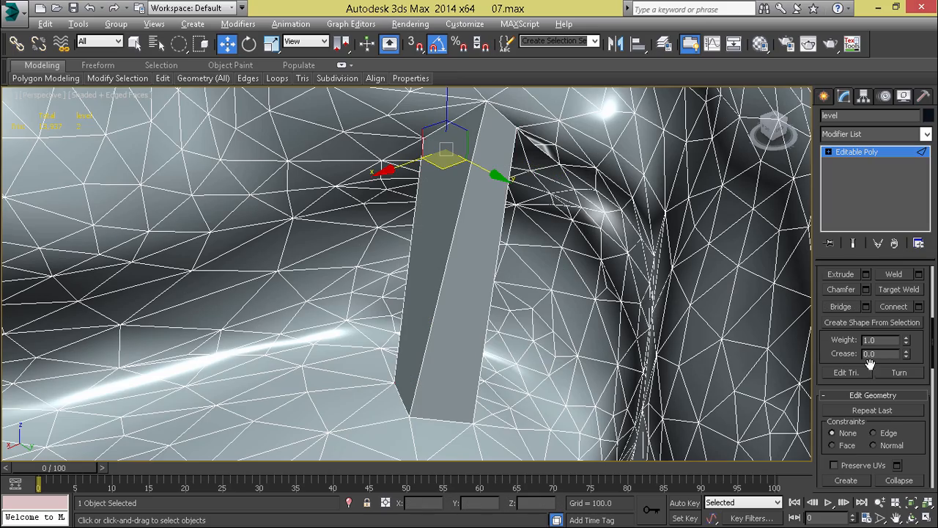
mouse_move(440, 355)
middle_mouse_down("alt")
mouse_move(444, 334)
mouse_move(620, 304)
mouse_move(636, 273)
mouse_move(661, 349)
mouse_move(660, 371)
mouse_move(435, 359)
mouse_move(429, 381)
mouse_move(430, 351)
middle_mouse_up("alt")
key("alt+x")
- Select the front corner vertex at the foot of the column and change the selection region to rectangular
left_click(430, 369)
scroll(429, 369, "up", 3)
key("1")
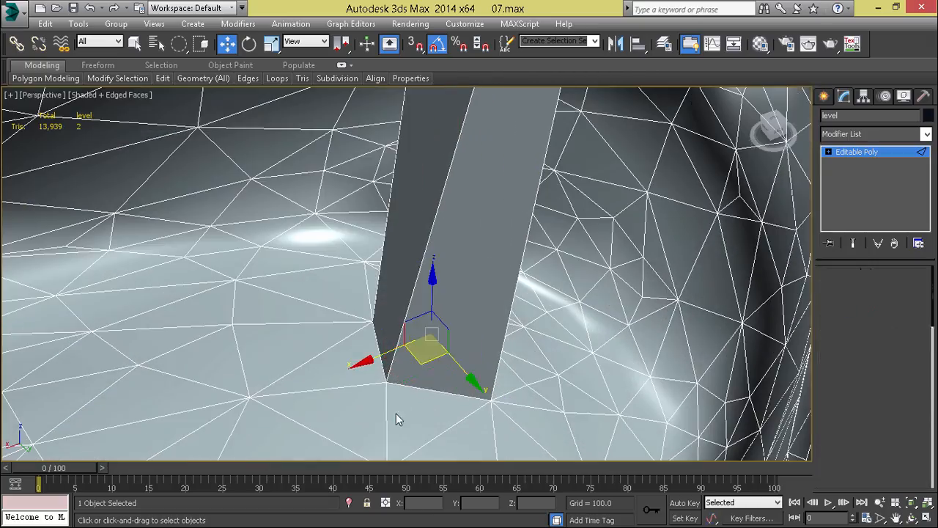
left_click_drag(395, 412, 365, 373)
key("ctrl+z")
left_click_drag(393, 416, 382, 373)
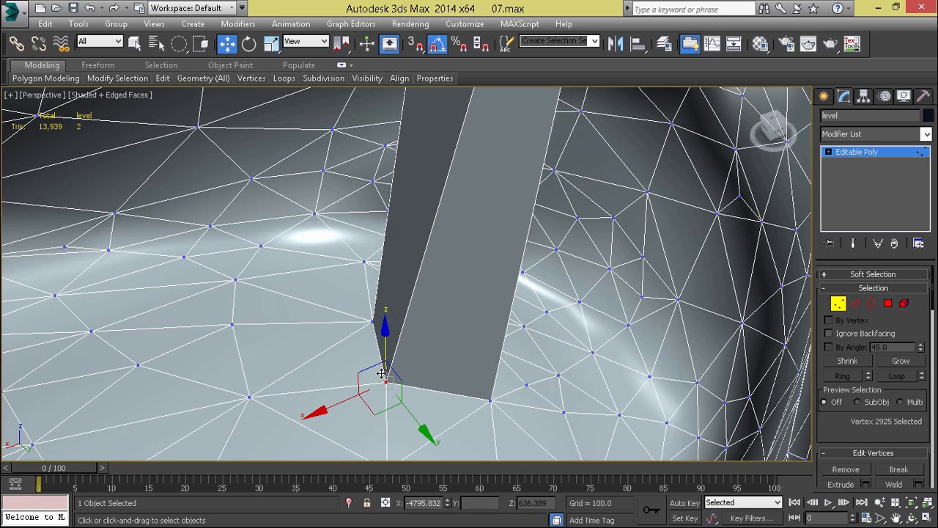
key("q")
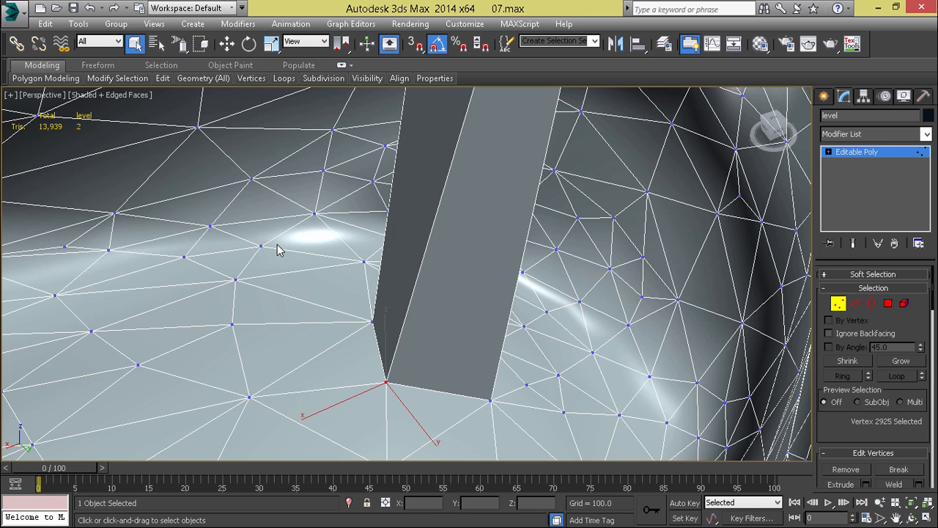
middle_click_drag(350, 374, 377, 350, "alt")
key("w")
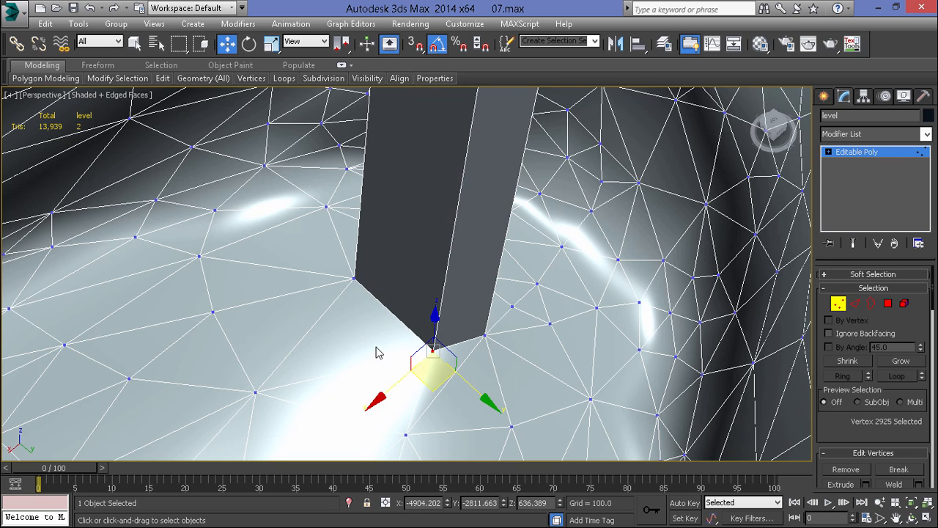
- Reshape the column's foot by moving its outer side vertex and its hidden rear vertex, the latter to about X -5117, Y -3108
key("alt+x")
left_click(352, 286)
left_click_drag(352, 293, 362, 322)
left_click(471, 275)
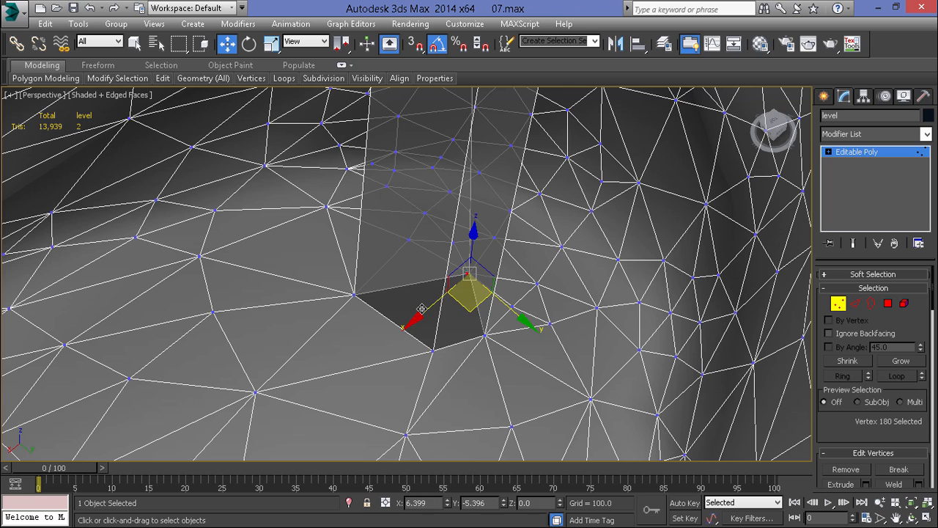
left_click_drag(421, 309, 425, 312)
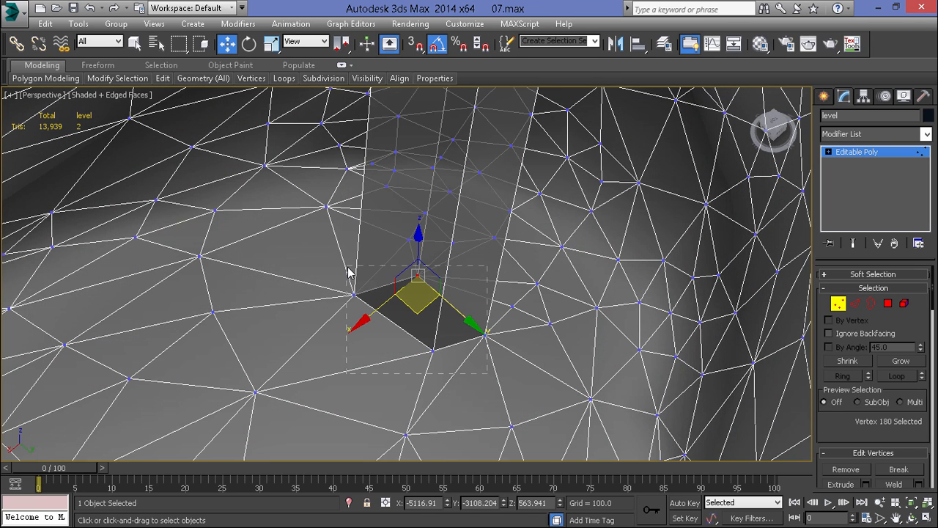
- Select the four base vertices of the column and insert two edge loops around its shaft with SwiftLoop
left_click_drag(348, 270, 346, 267)
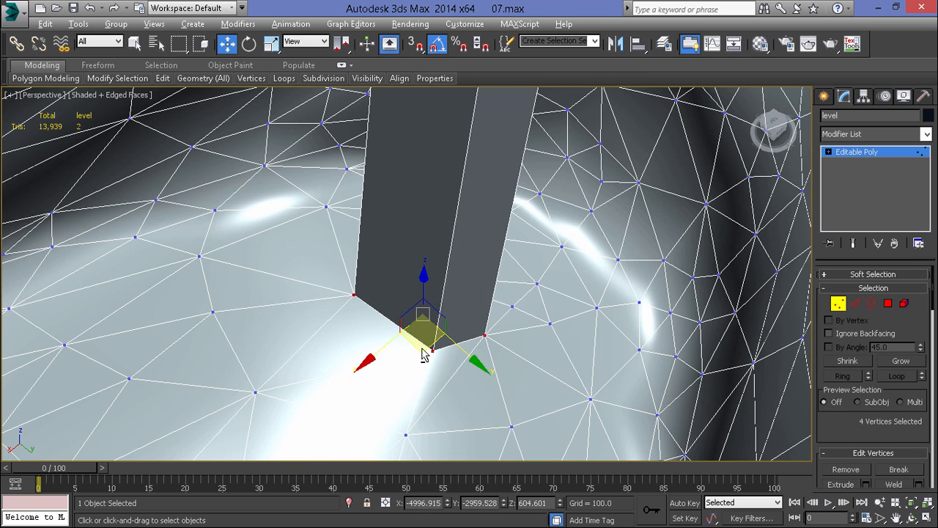
middle_click_drag(393, 377, 401, 336, "alt")
mouse_move(160, 83)
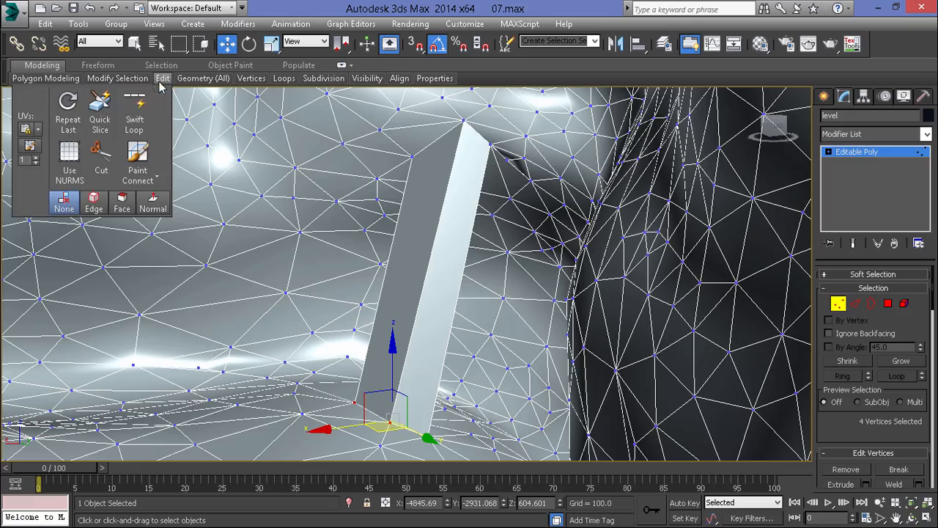
left_click(135, 116)
middle_click_drag(252, 238, 354, 322, "alt")
scroll(446, 335, "down", 8)
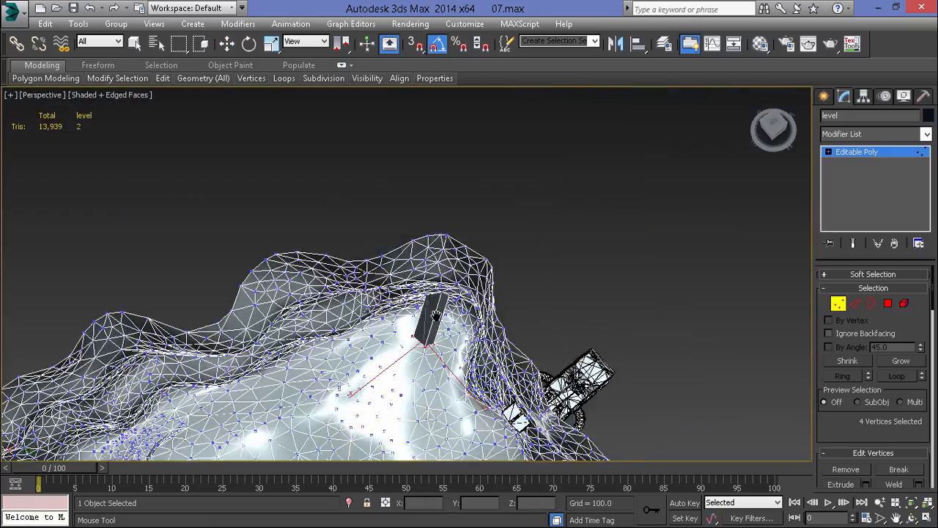
middle_click_drag(439, 323, 428, 300)
scroll(428, 300, "up", 8)
scroll(416, 308, "down", 6)
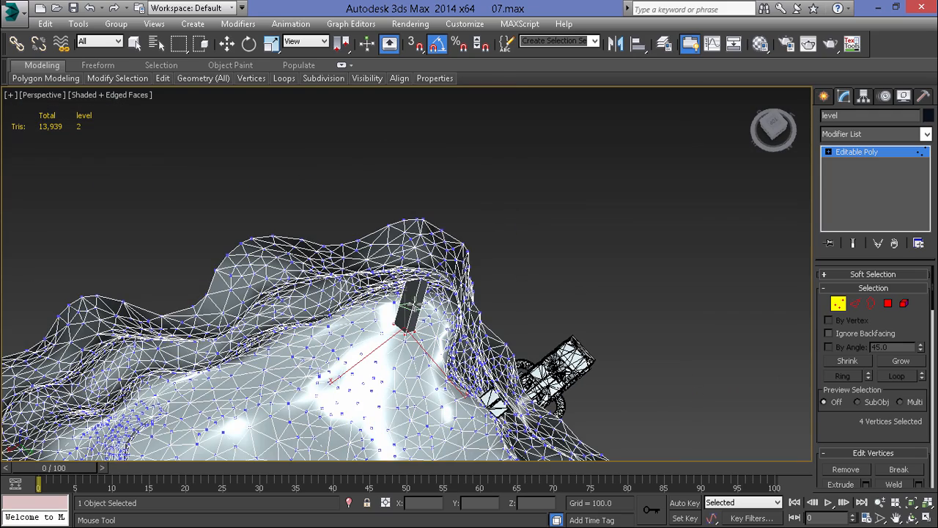
scroll(414, 307, "up", 5)
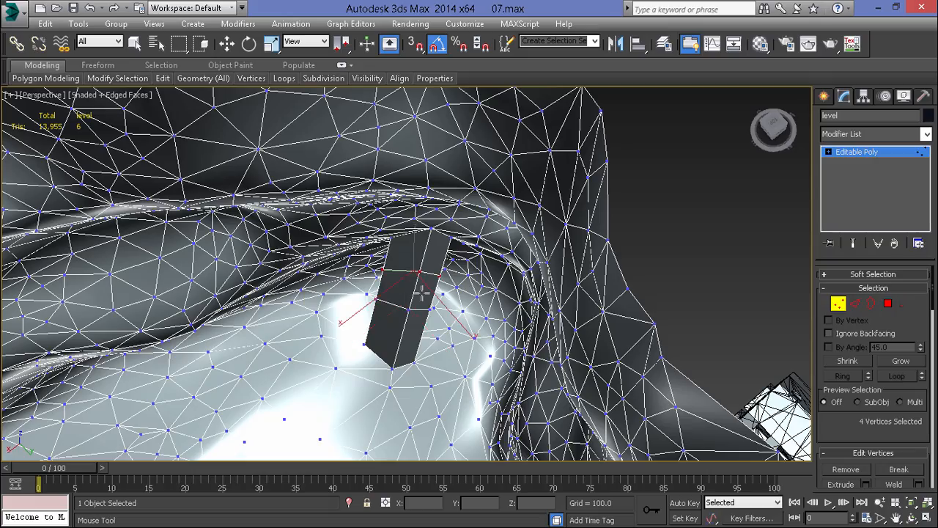
- Move the four vertices of the column's upper loop to about Y -2976, Z 1732 to bend the shaft
key("w")
scroll(423, 292, "up", 5)
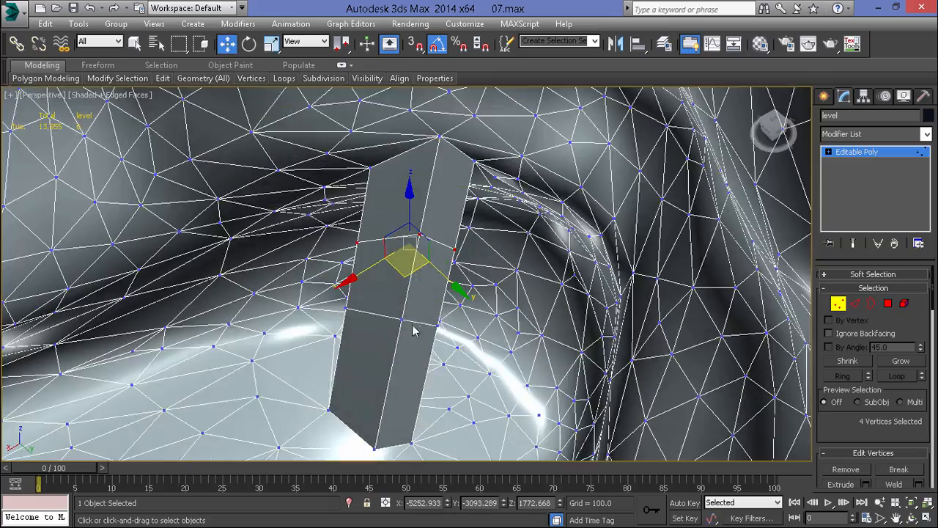
middle_click_drag(412, 325, 408, 174, "alt")
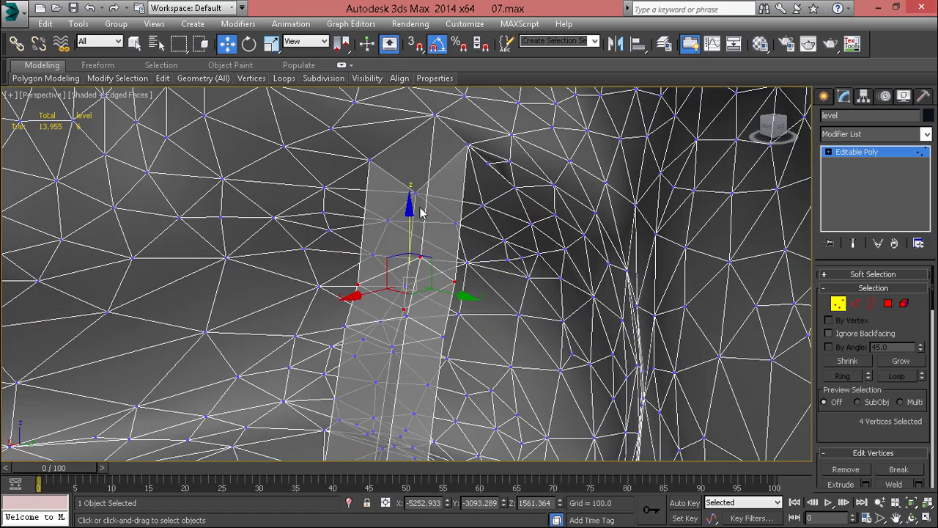
mouse_move(420, 211)
middle_mouse_down("alt")
mouse_move(389, 266)
mouse_move(415, 268)
mouse_move(429, 254)
mouse_move(430, 222)
middle_mouse_up("alt")
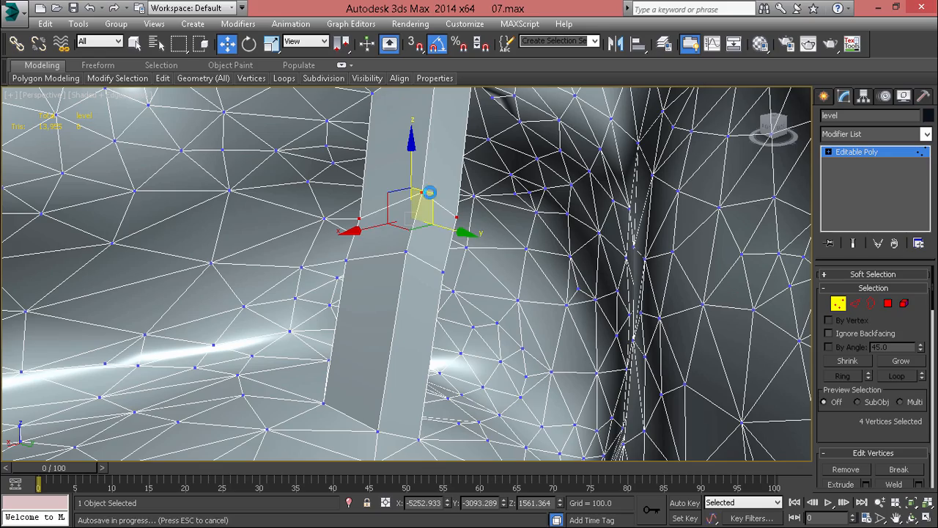
left_click_drag(430, 192, 445, 164)
key("alt+x")
middle_click_drag(370, 304, 377, 332, "alt")
key("alt+x")
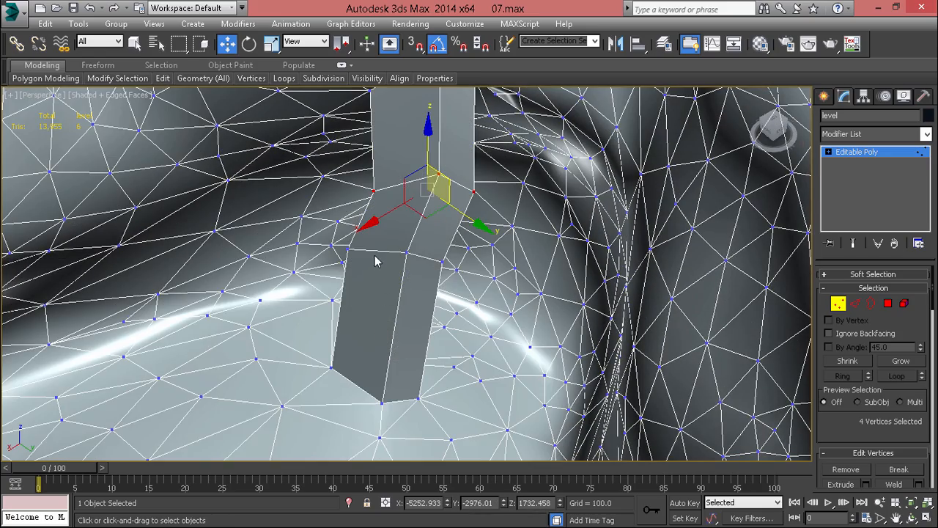
- Select the column's lower edge loop and shift it down and back within the YZ plane
key("2")
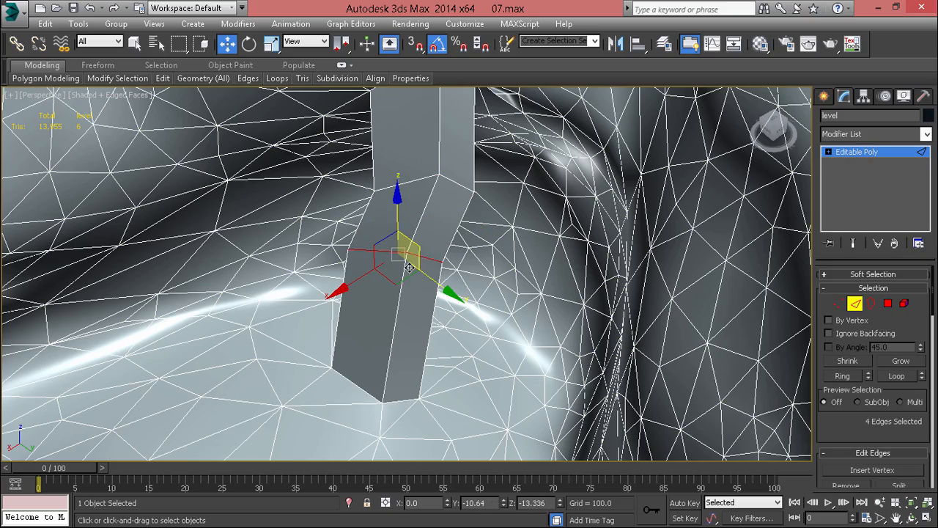
left_click_drag(409, 267, 403, 277)
middle_click_drag(396, 248, 452, 241, "alt")
scroll(362, 251, "up", 5)
scroll(362, 250, "down", 5)
- Reselect the full lower edge loop around the column and move it outward along X
left_click(387, 243)
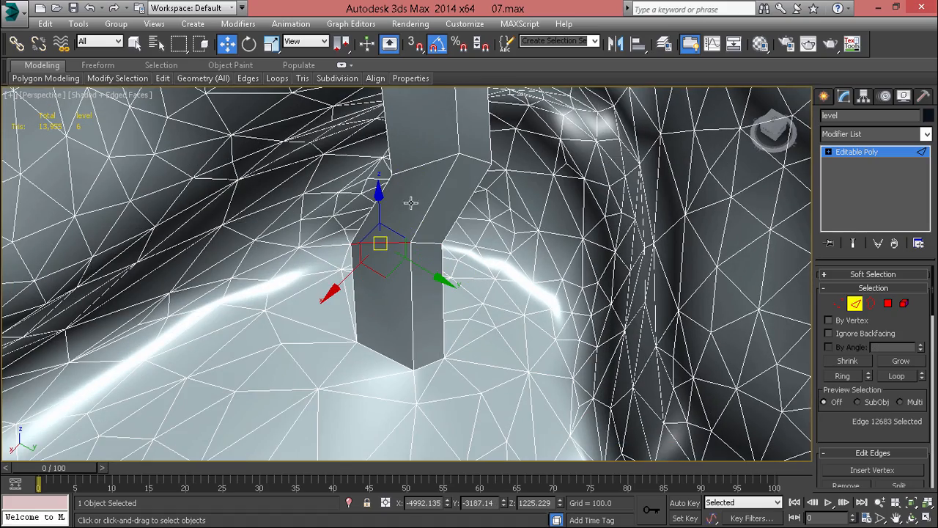
left_click(427, 162, "ctrl")
middle_click_drag(426, 162, 424, 233, "alt")
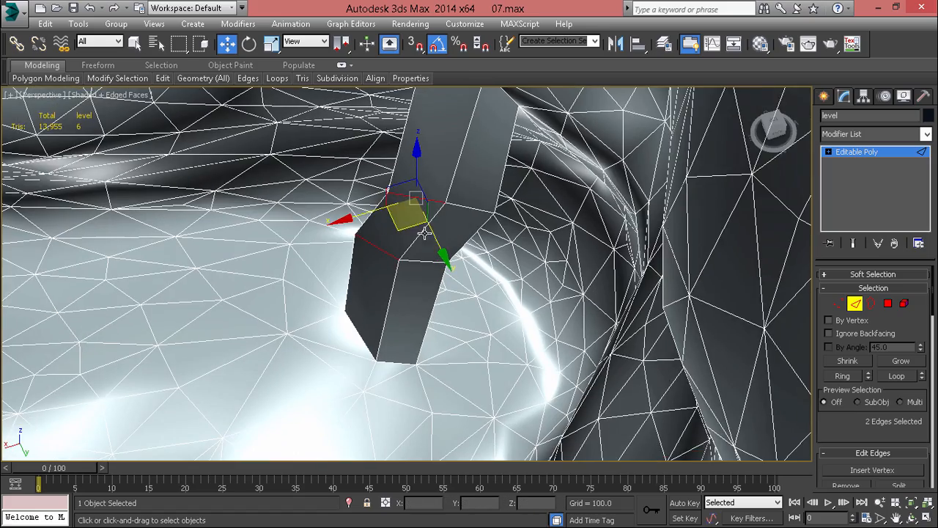
left_click(482, 212)
scroll(477, 214, "up", 5)
middle_click_drag(477, 214, 379, 209, "alt")
scroll(578, 266, "up", 4)
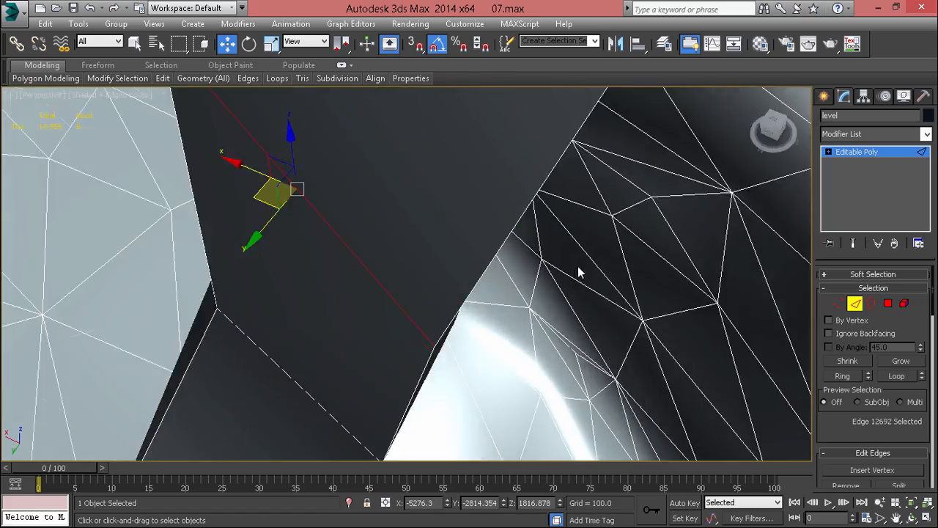
middle_click_drag(578, 272, 468, 298, "alt")
double_click(388, 307)
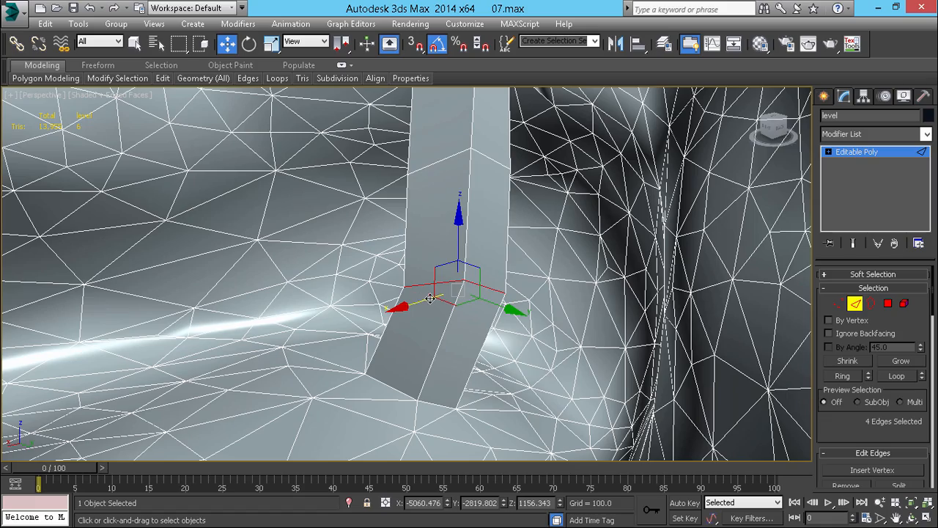
left_click_drag(430, 298, 403, 305)
- Add the upper edge loop to the selection and adjust the position of both loops on the column
scroll(446, 274, "down", 3)
middle_click_drag(447, 274, 492, 239, "alt")
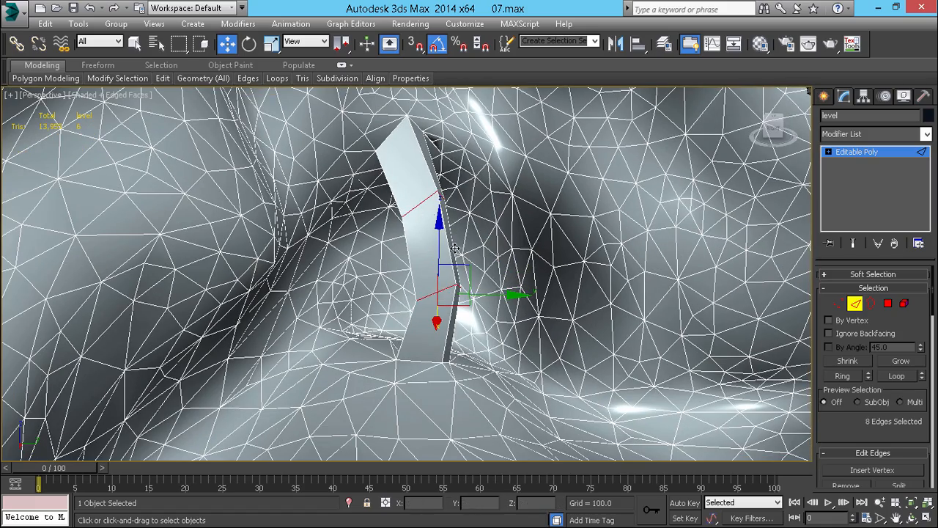
left_click_drag(457, 273, 463, 258)
middle_click_drag(458, 271, 418, 278, "alt")
scroll(417, 276, "up", 3)
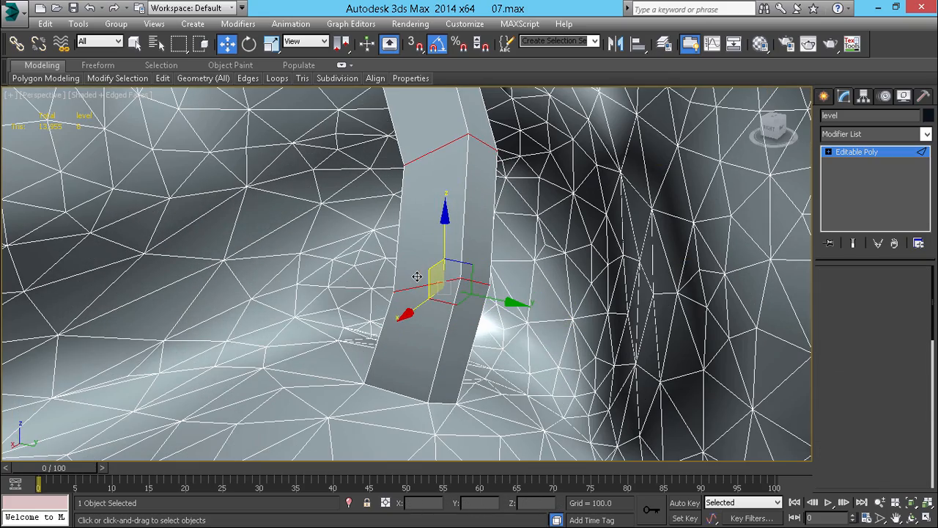
- Select all twelve polygons around the column, covering its lower, middle and upper segments
key("4")
left_click(416, 318)
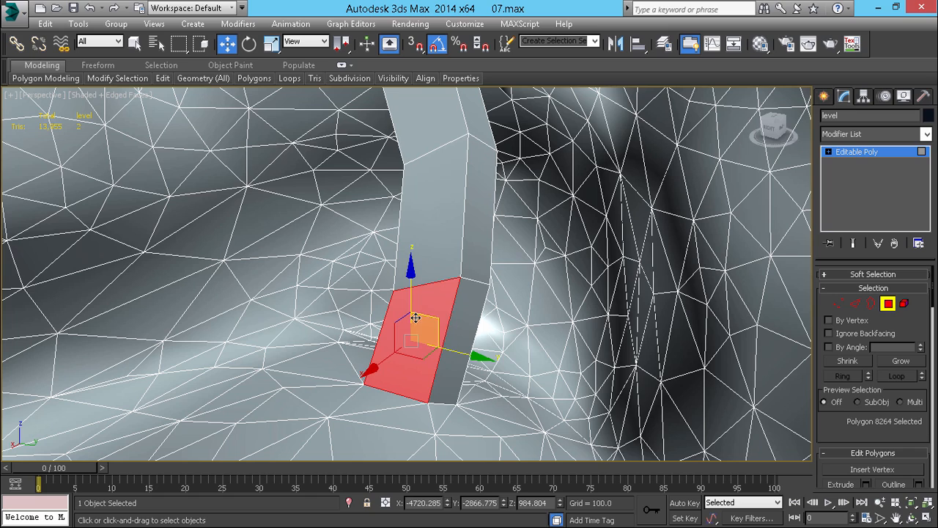
left_click(456, 318, "shift")
key("ctrl+z")
left_click(442, 224, "ctrl")
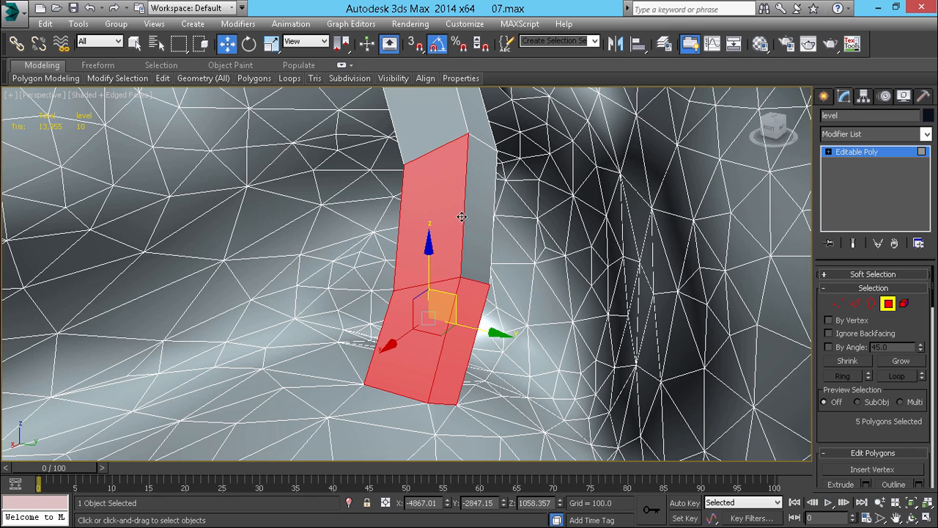
left_click(476, 204, "shift")
left_click(430, 125, "ctrl")
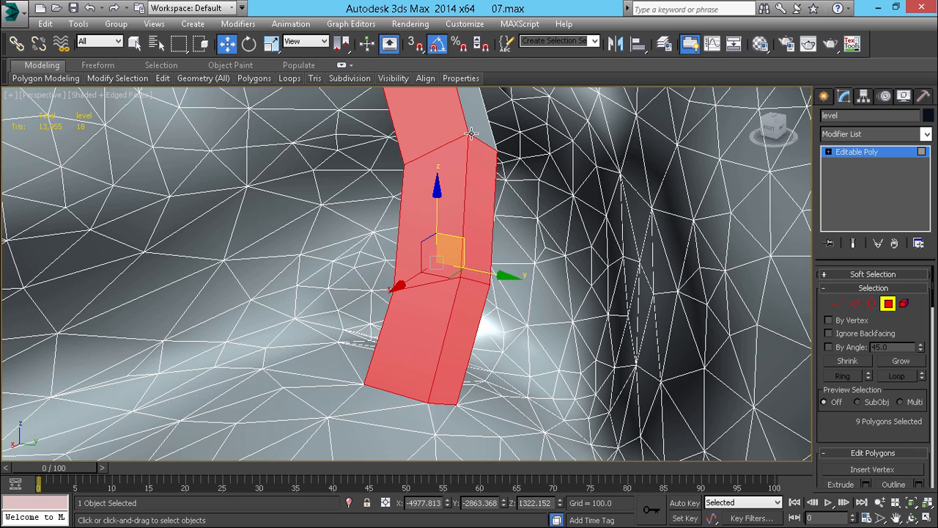
left_click(476, 126, "shift")
scroll(475, 130, "down", 5)
middle_click_drag(471, 151, 450, 270)
scroll(450, 267, "up", 4)
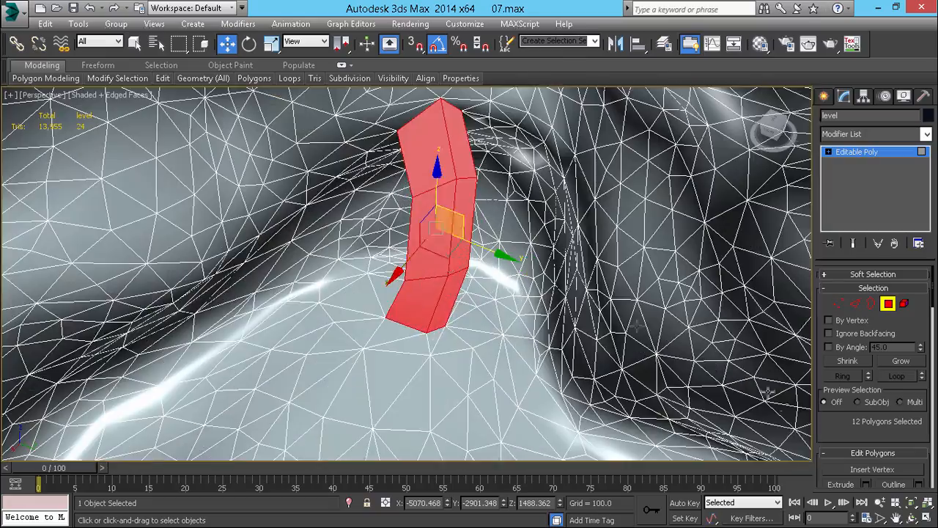
- Subdivide the selected column polygons with MSmooth and clear the selection
scroll(844, 401, "down", 10)
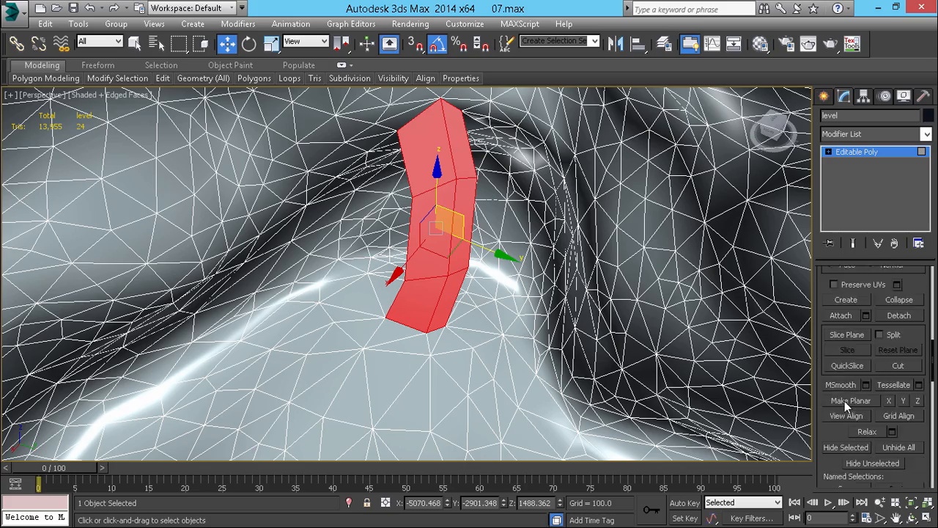
scroll(844, 401, "down", 2)
left_click(841, 326)
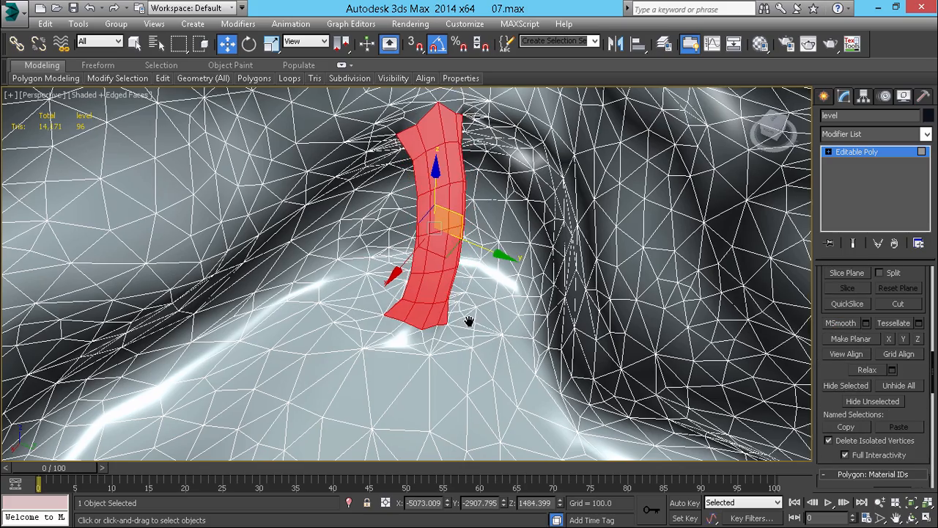
scroll(469, 320, "down", 5)
middle_click_drag(559, 314, 511, 192, "alt")
left_click(601, 174)
- Inspect the smoothed column from several angles, with and without the edged-faces display
scroll(475, 293, "up", 7)
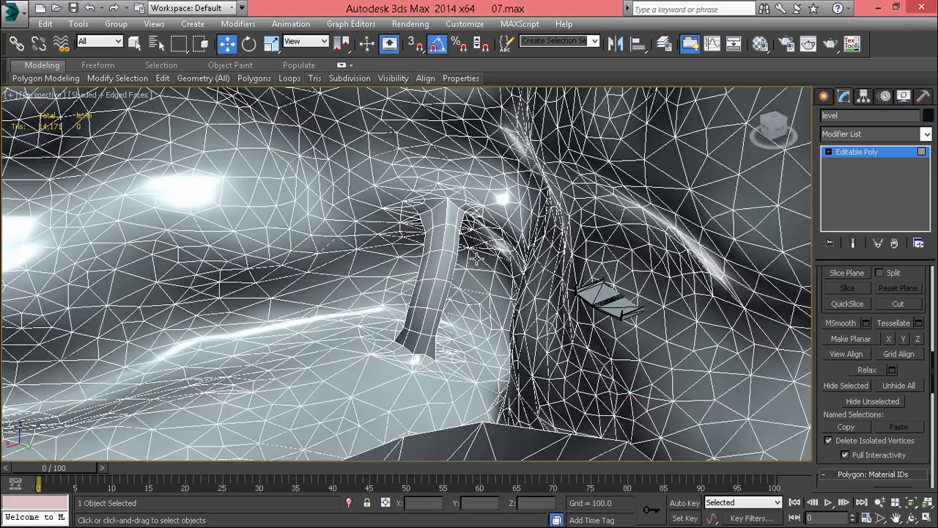
key("F4")
mouse_move(475, 266)
middle_mouse_down("alt")
mouse_move(492, 260)
mouse_move(310, 340)
mouse_move(398, 259)
middle_mouse_up("alt")
scroll(492, 260, "down", 5)
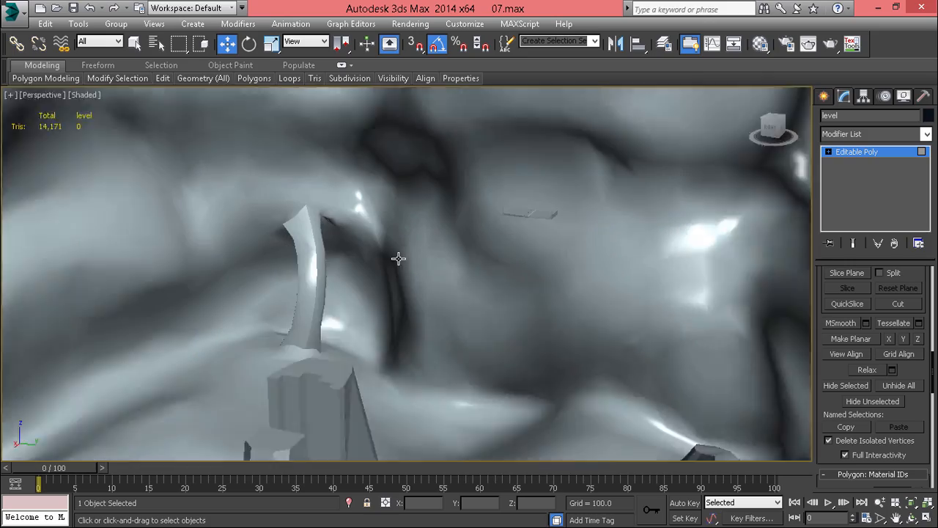
scroll(398, 260, "up", 3)
left_click(269, 259)
scroll(268, 259, "up", 8)
scroll(269, 259, "down", 5)
key("F4")
scroll(268, 259, "down", 3)
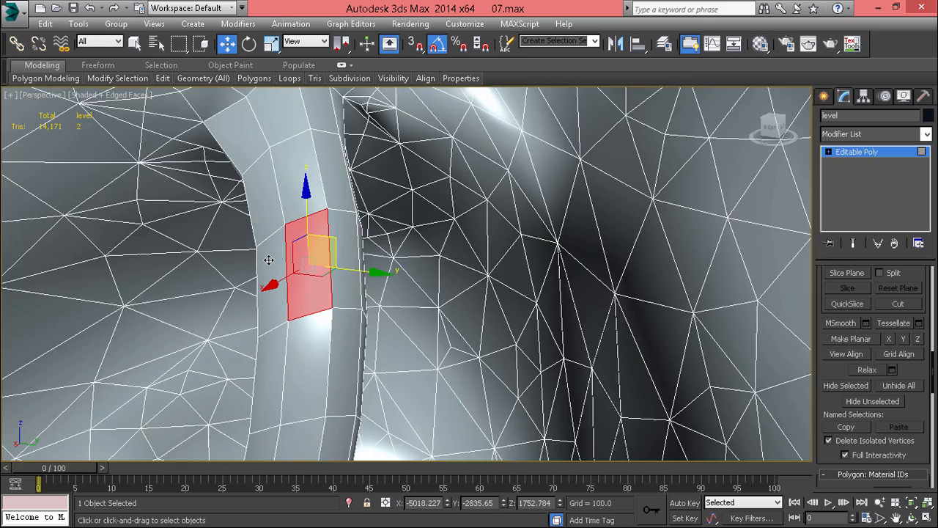
middle_click_drag(268, 260, 368, 320, "alt")
- Try scaling the unsmoothed column's twelve polygons and undo the scaling
key("r")
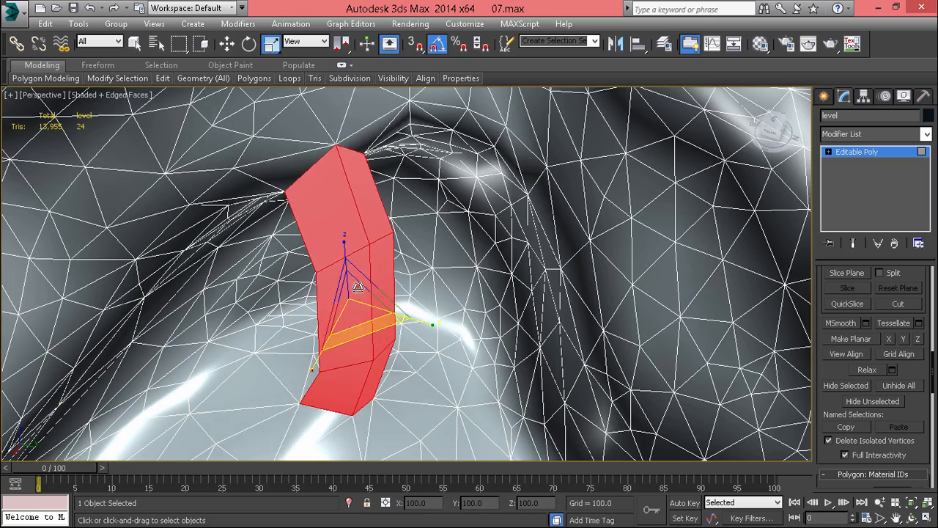
middle_click_drag(357, 286, 367, 332, "alt")
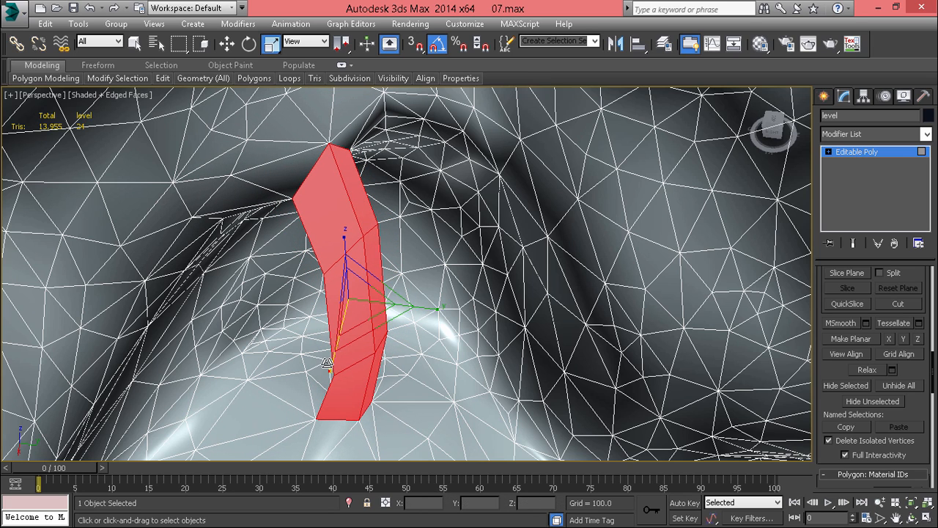
key("ctrl+z")
key("ctrl+z")
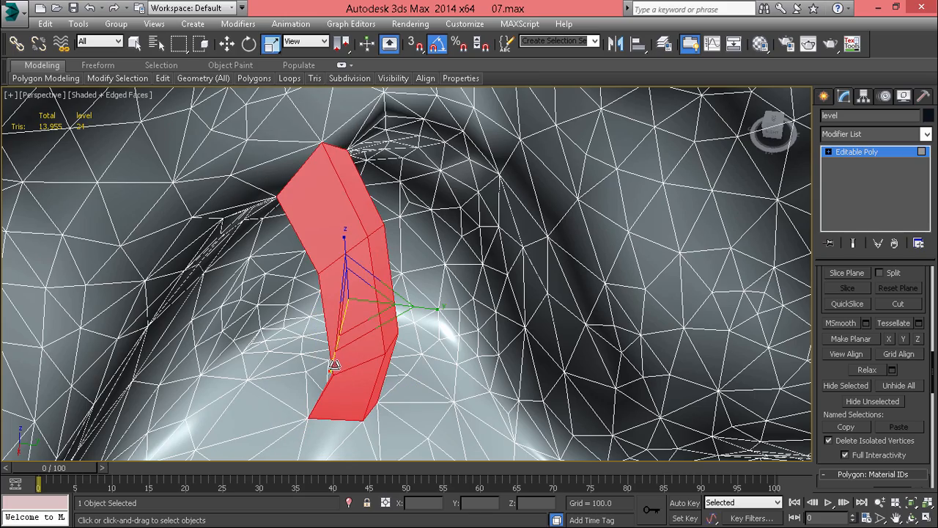
- Select the three vertical edges along the column's rear corner and move them to about X -5221, Y -3024
middle_click_drag(335, 365, 310, 355, "alt")
key("2")
double_click(336, 318)
key("w")
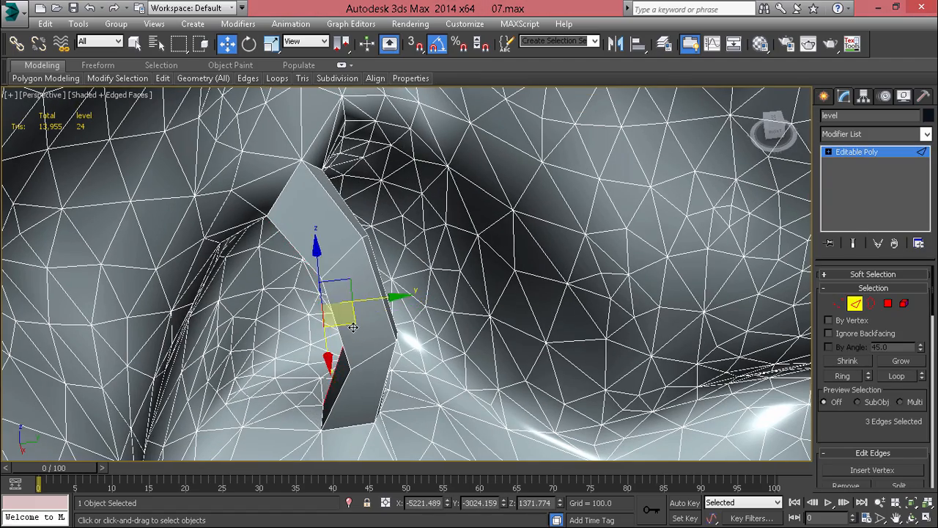
middle_click_drag(353, 327, 327, 324, "alt")
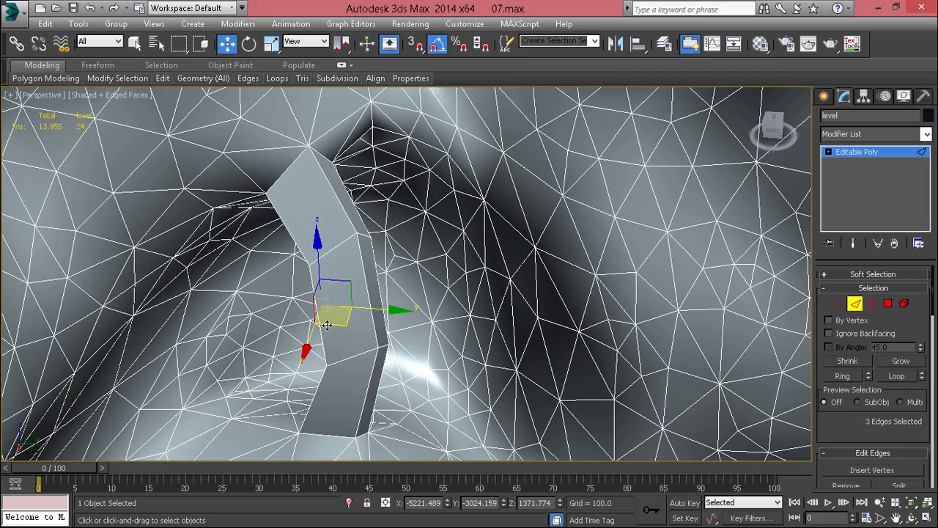
- Return to the column's twelve selected polygons, subdivide them with MSmooth and clear the selection
key("4")
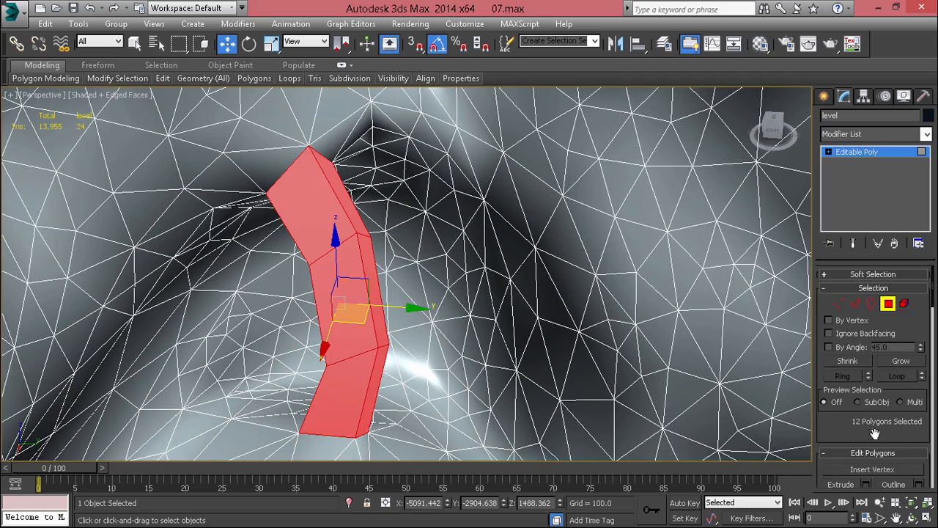
scroll(874, 434, "down", 6)
scroll(855, 381, "down", 3)
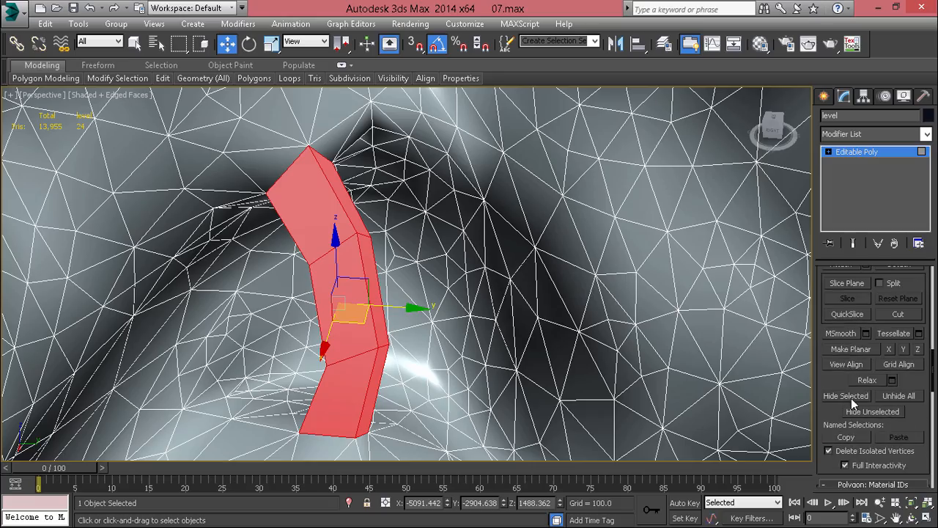
middle_click_drag(417, 315, 342, 308, "alt")
scroll(341, 256, "down", 3)
scroll(340, 308, "down", 4)
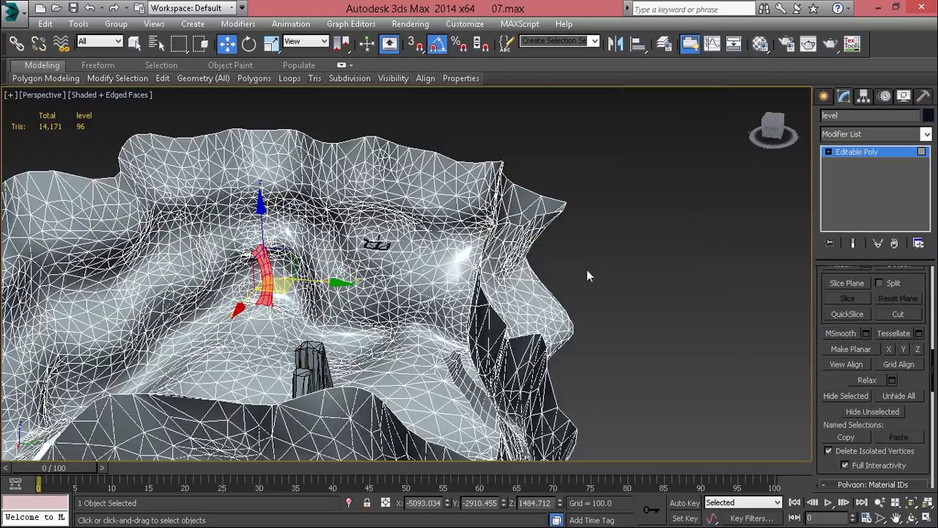
left_click(586, 269)
- Examine the smoothed column and the whole canyon level in shaded display without edges
scroll(247, 297, "up", 4)
key("F4")
scroll(285, 297, "down", 5)
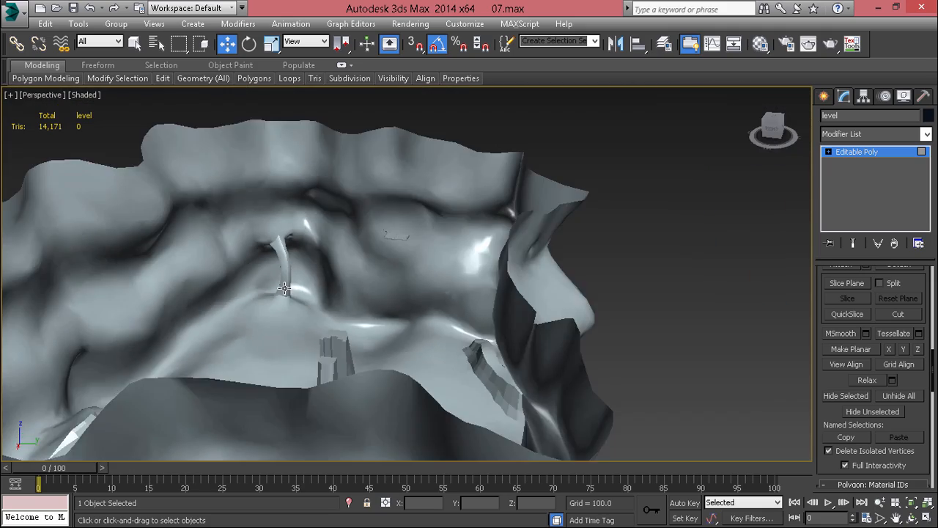
mouse_move(285, 297)
middle_mouse_down("alt")
mouse_move(310, 298)
mouse_move(313, 318)
mouse_move(339, 315)
middle_mouse_up("alt")
scroll(238, 248, "up", 3)
middle_click_drag(238, 247, 234, 355)
scroll(235, 251, "up", 4)
scroll(234, 250, "down", 5)
scroll(236, 316, "down", 3)
middle_click_drag(236, 316, 293, 184)
scroll(293, 184, "down", 6)
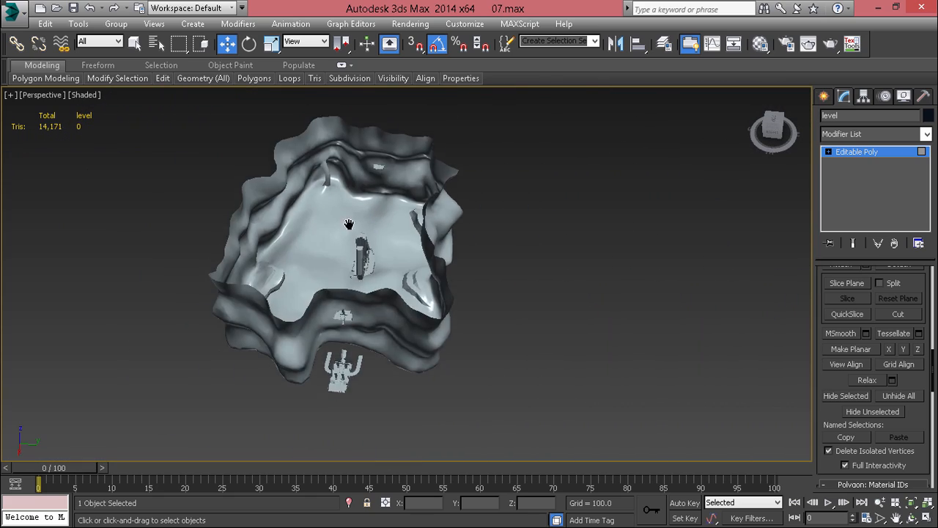
- Select a floor triangle in the opposite canyon corner, around X 5243, Y 3882, and show edged faces
middle_click_drag(350, 225, 395, 176, "alt")
scroll(274, 203, "up", 5)
middle_click_drag(396, 176, 400, 238)
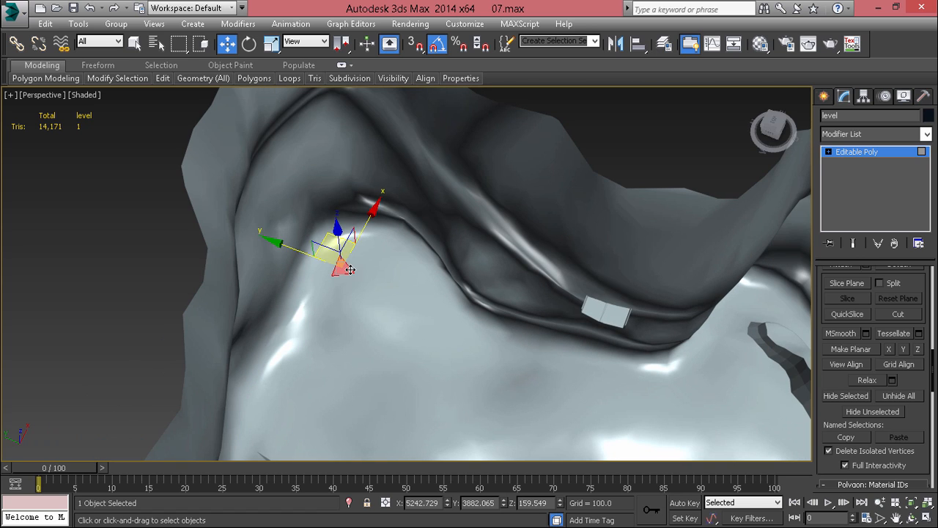
key("F4")
scroll(348, 266, "up", 6)
scroll(344, 260, "down", 8)
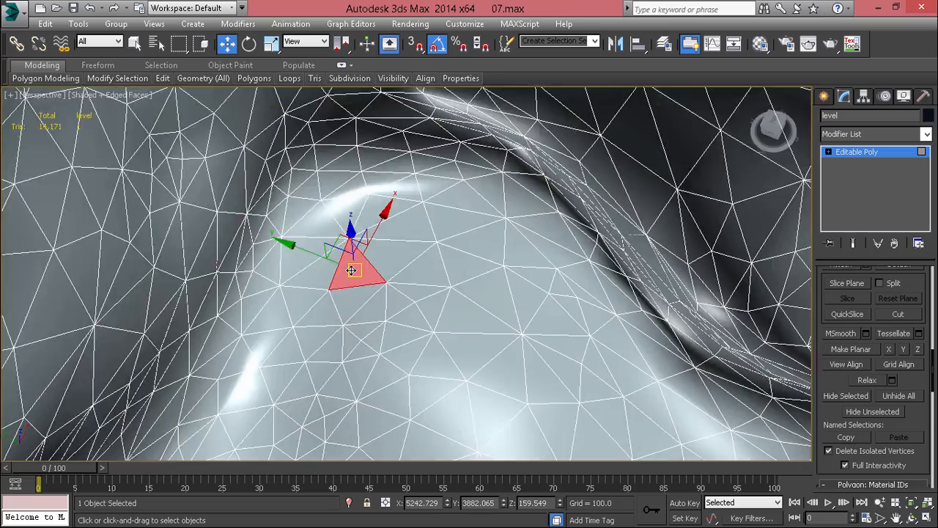
scroll(356, 247, "up", 8)
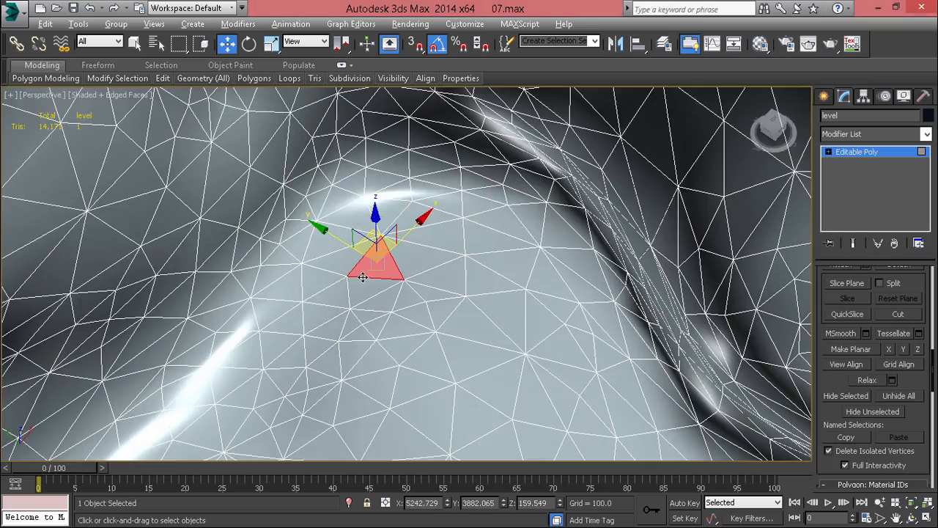
- Replace the selection with five adjoining floor triangles near the canyon corner, using the Select tool
scroll(362, 277, "up", 3)
key("q")
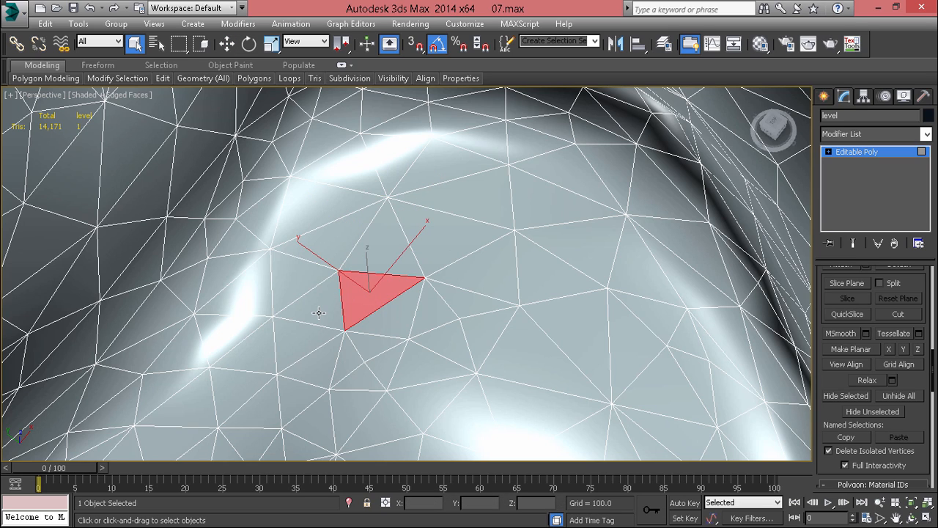
left_click(319, 313, "ctrl")
left_click(311, 340, "ctrl")
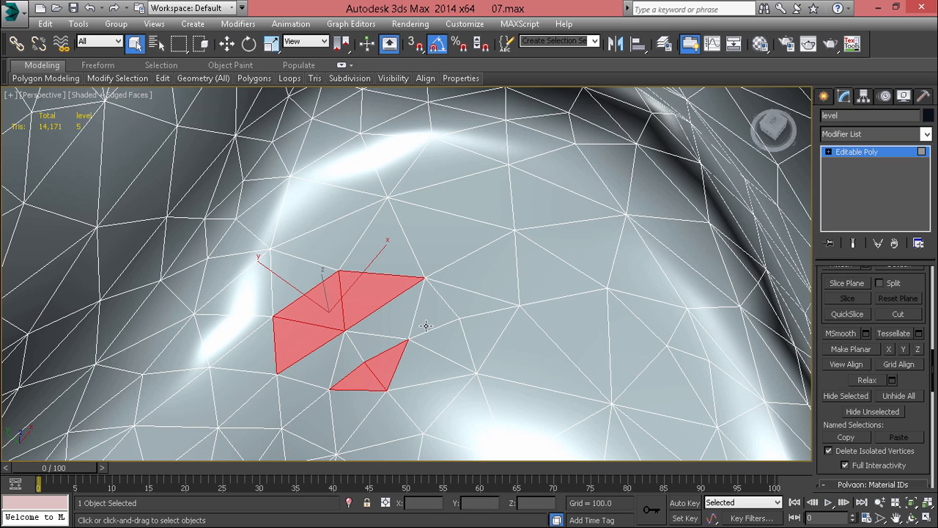
left_click(380, 321)
left_click(382, 349, "ctrl")
left_click(391, 374, "ctrl")
left_click(431, 368, "ctrl")
left_click(470, 361, "ctrl")
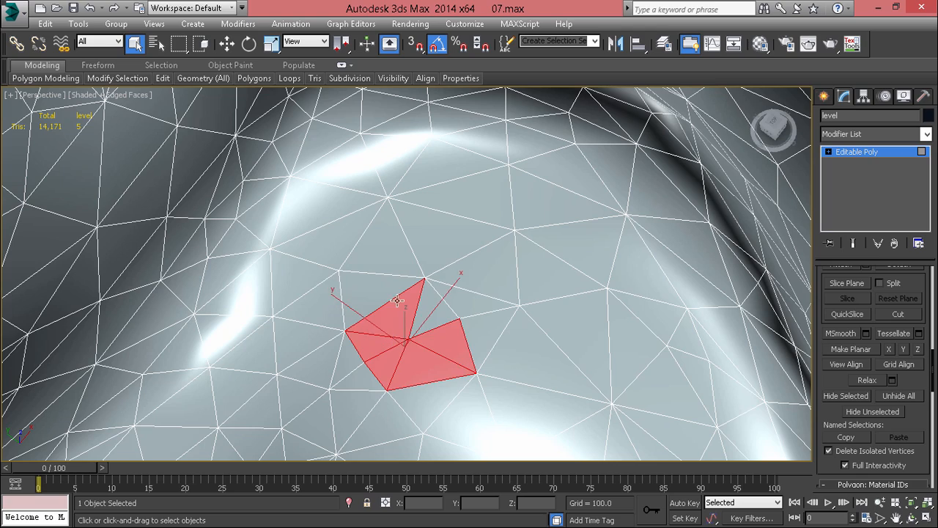
- Extend the floor selection to a connected patch of thirteen triangles, leaving out the extra one behind it
left_click(380, 298, "ctrl")
left_click(476, 297, "ctrl")
left_click(450, 317, "ctrl")
left_click(483, 334, "ctrl")
left_click(555, 351, "ctrl")
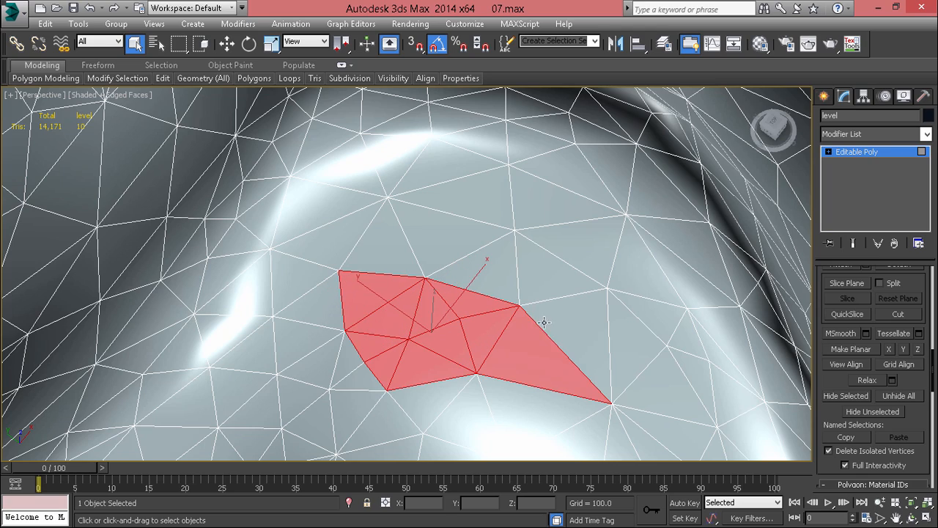
left_click(545, 322, "ctrl")
left_click(536, 284, "ctrl")
left_click(495, 269, "ctrl")
scroll(527, 266, "down", 3)
middle_click_drag(527, 266, 529, 242, "alt")
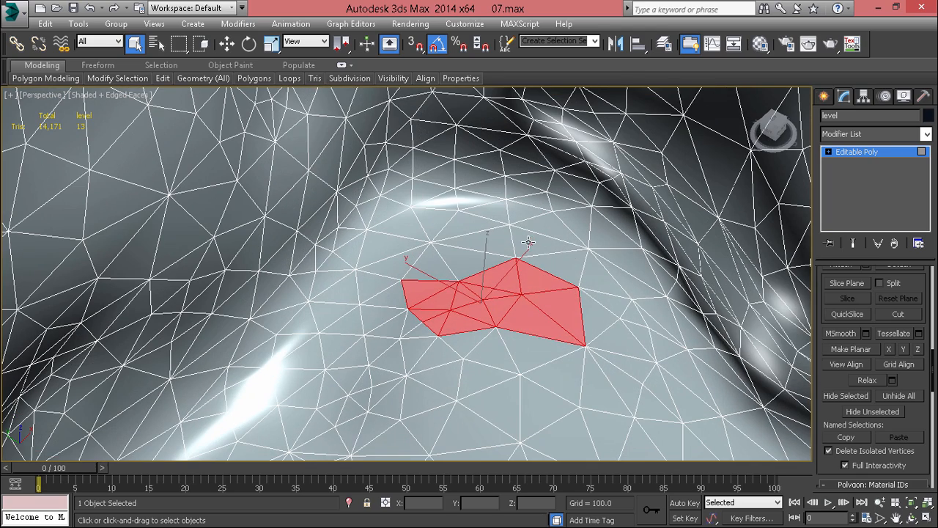
left_click(563, 261, "ctrl")
left_click(566, 263, "alt")
mouse_move(564, 299)
middle_mouse_down("alt")
mouse_move(560, 273)
mouse_move(555, 288)
middle_mouse_up("alt")
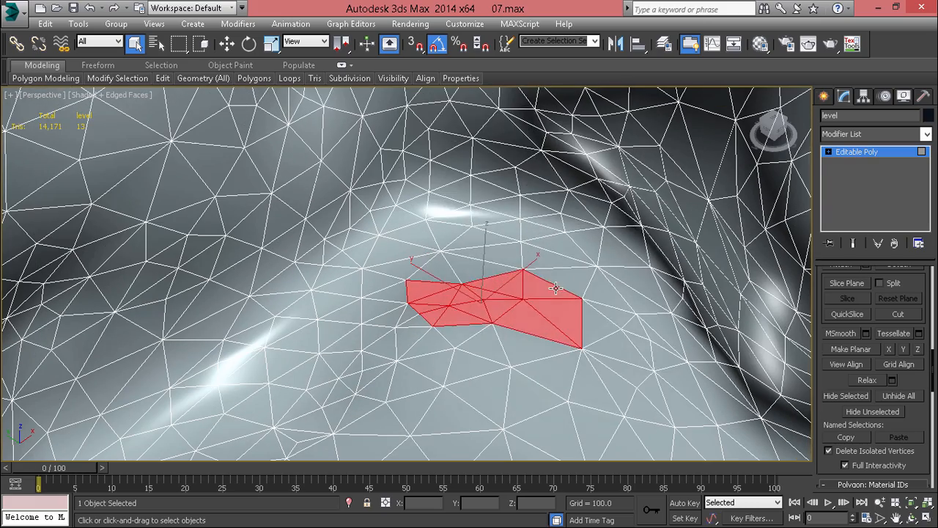
- Extrude the thirteen floor polygons upward to about Z 457 and taper their top inward
right_click(555, 288)
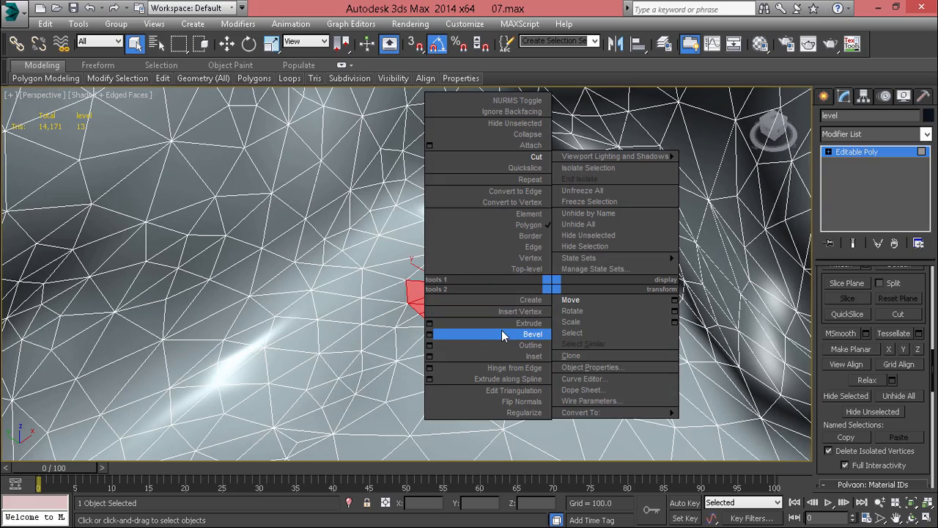
left_click(502, 323)
left_click_drag(498, 237, 484, 278)
key("w")
key("r")
key("w")
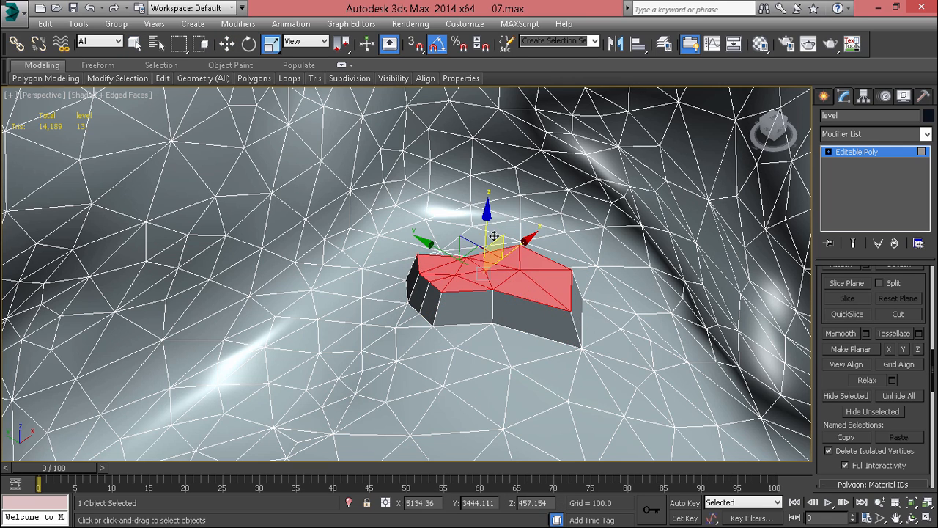
- Extrude the rock's top polygons again, raise them to about Z 802 and scale them outward
right_click(514, 234)
left_click(490, 273)
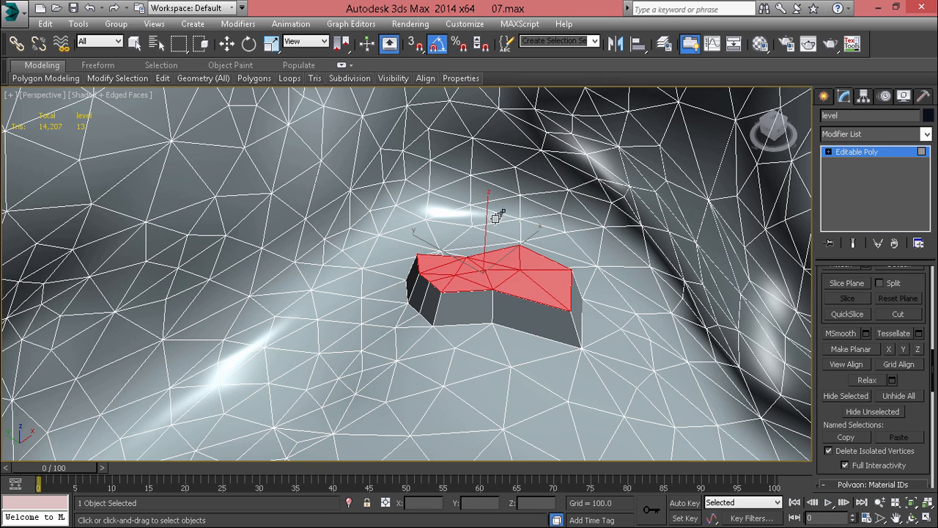
left_click(553, 287)
left_click_drag(488, 229, 499, 168)
key("r")
key("w")
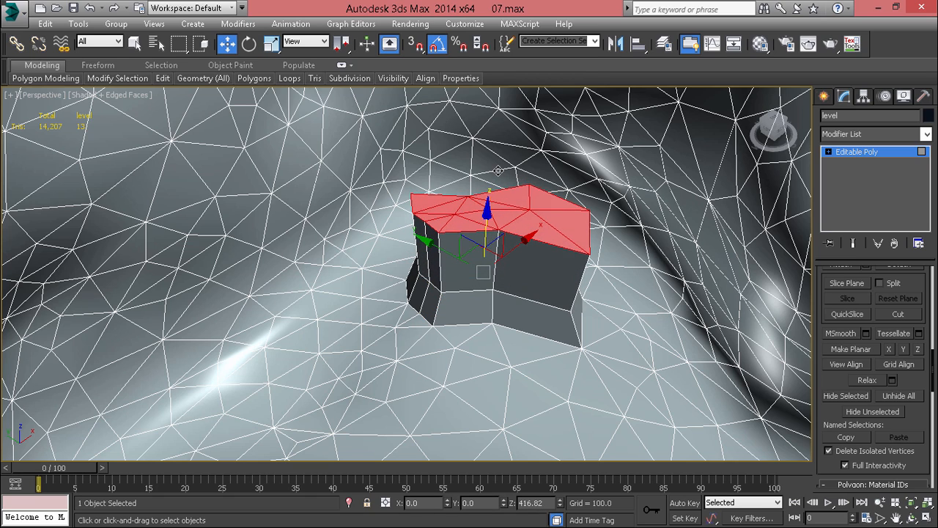
middle_click_drag(494, 202, 481, 218, "alt")
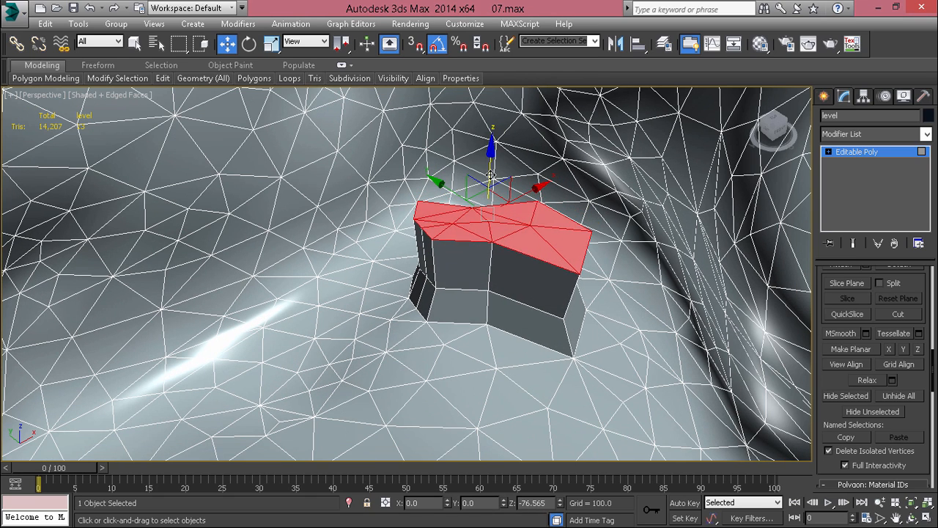
- Select the edge loop between the rock's two tiers and nudge it to about X 5130, Y 3456, Z 464
key("2")
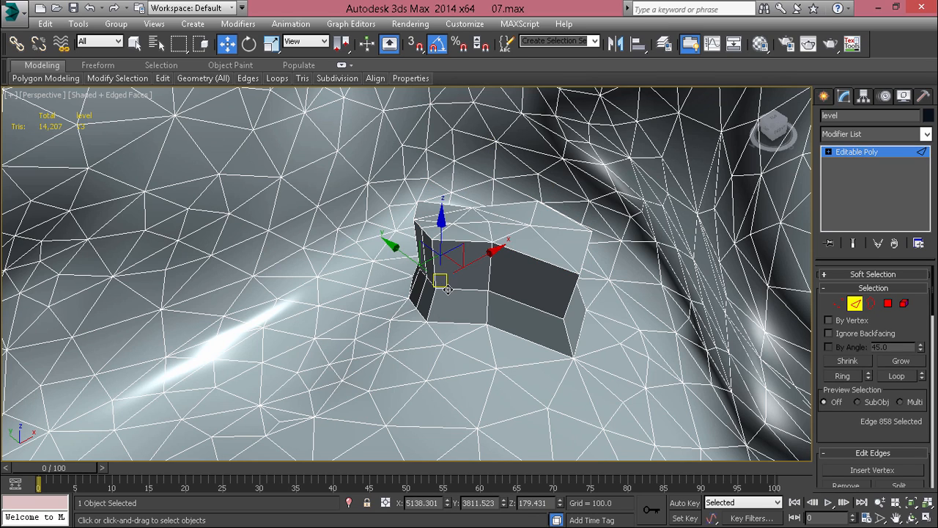
double_click(447, 290)
mouse_move(481, 232)
left_mouse_down()
mouse_move(484, 216)
mouse_move(477, 231)
left_mouse_up()
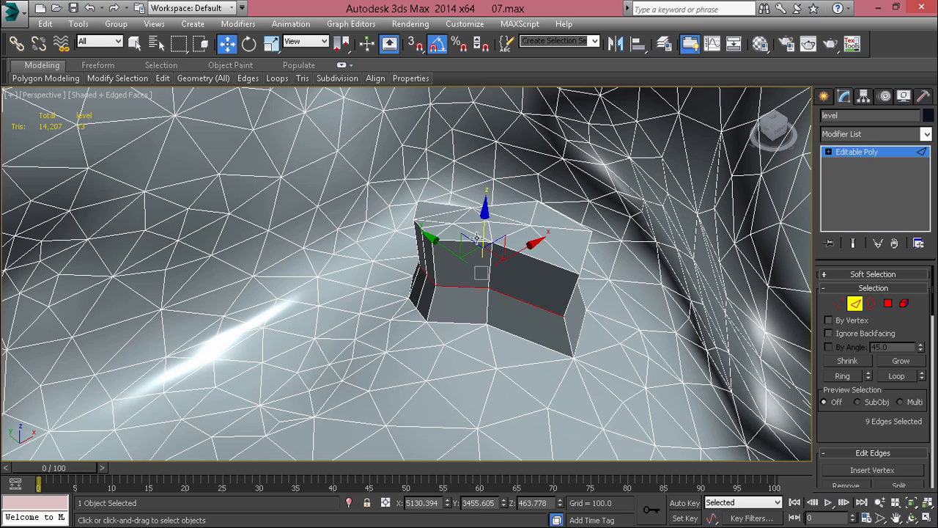
- Try to subdivide only the rock's thirteen top polygons with MSmooth
key("4")
scroll(849, 348, "down", 5)
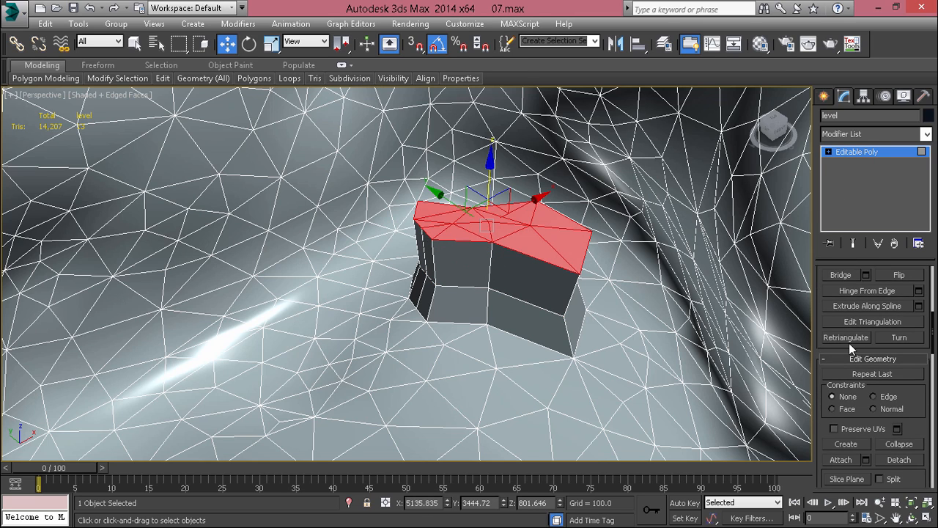
scroll(850, 346, "down", 6)
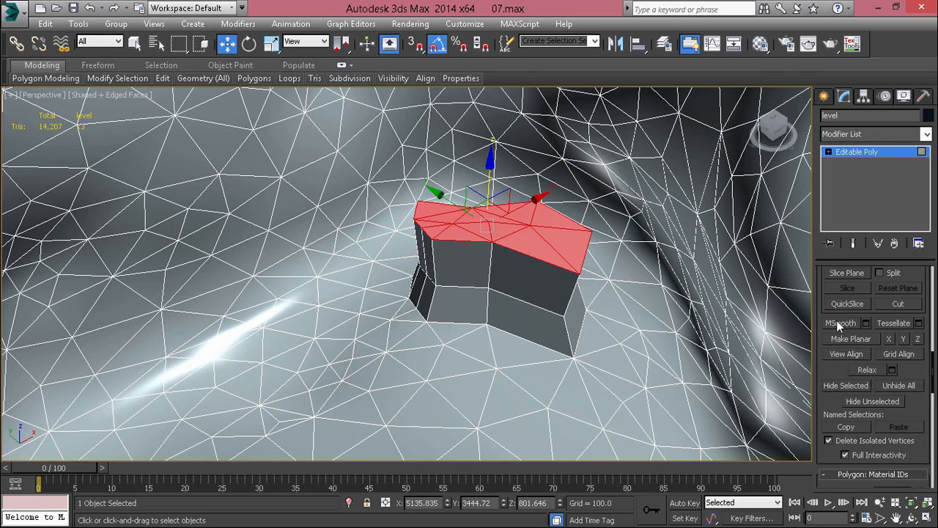
left_click(839, 324)
middle_click_drag(560, 313, 486, 319, "alt")
key("ctrl+z")
- Select alternating polygons across the rock's top and around its front and side faces
left_click(485, 319)
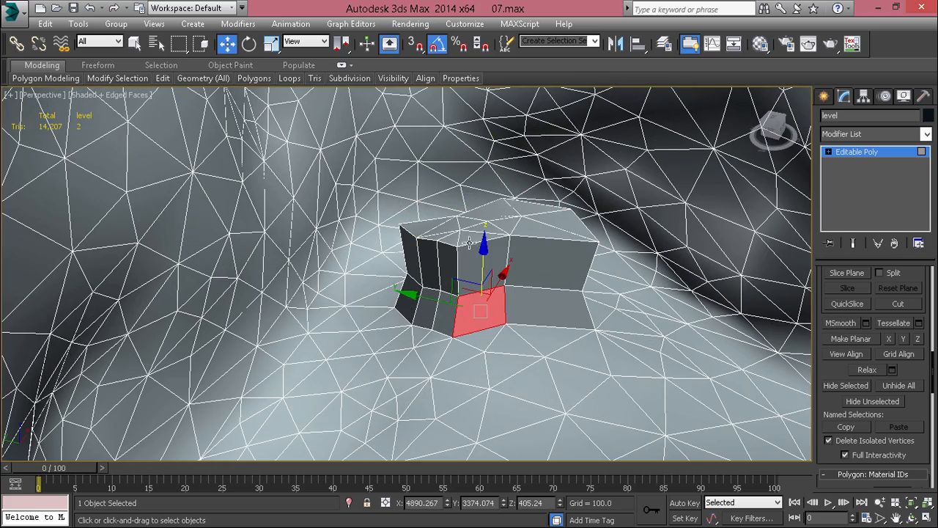
left_click(485, 227, "ctrl")
left_click(505, 207, "ctrl")
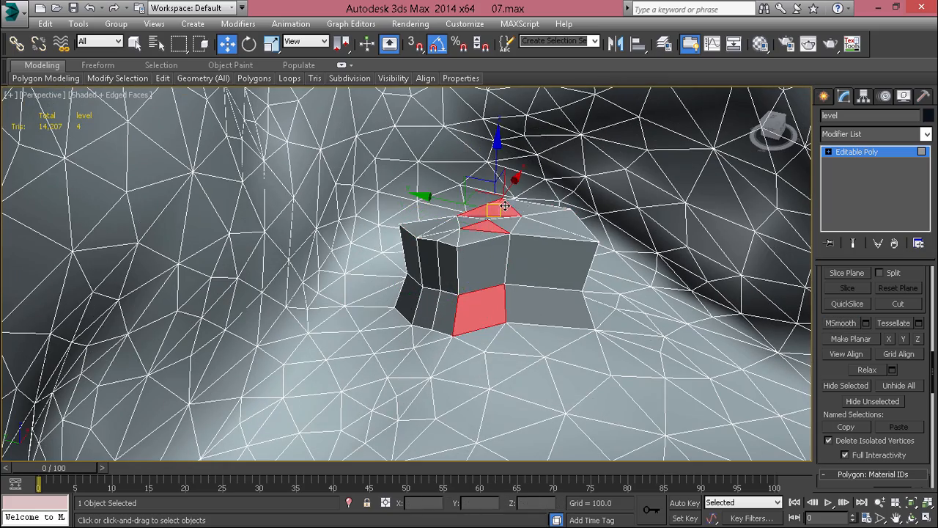
left_click(550, 223, "ctrl")
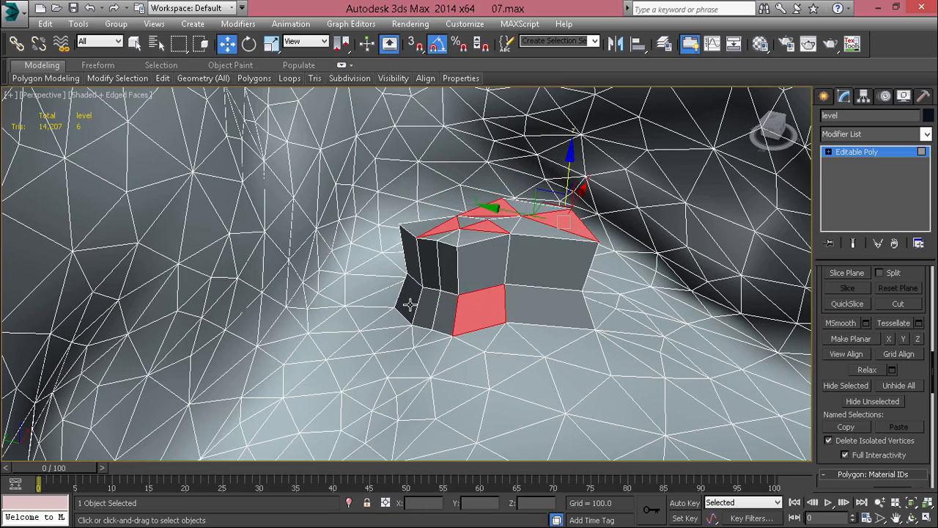
left_click(547, 302, "ctrl")
middle_click_drag(548, 302, 543, 328, "alt")
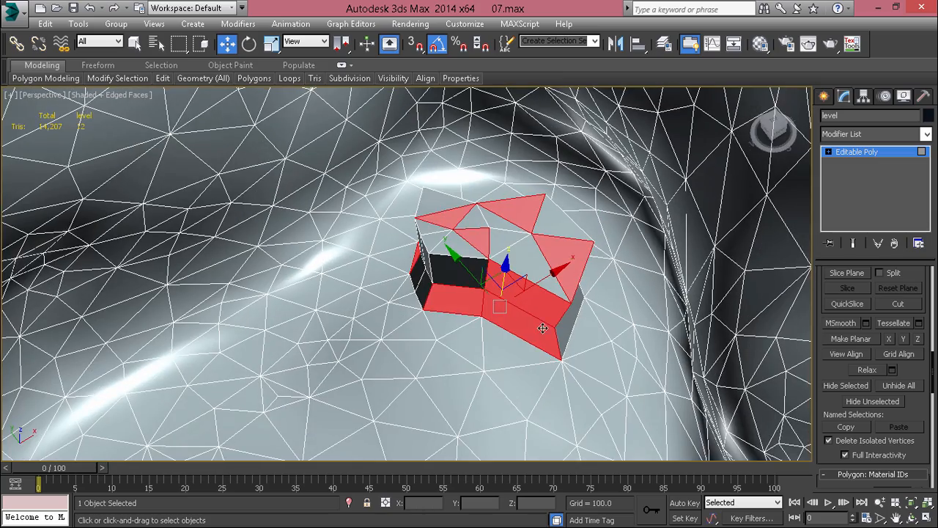
left_click(569, 321, "ctrl")
- Add the rock's rear side faces to reach twenty selected polygons and subdivide them with MSmooth
scroll(513, 242, "up", 5)
middle_click_drag(513, 242, 521, 337, "alt")
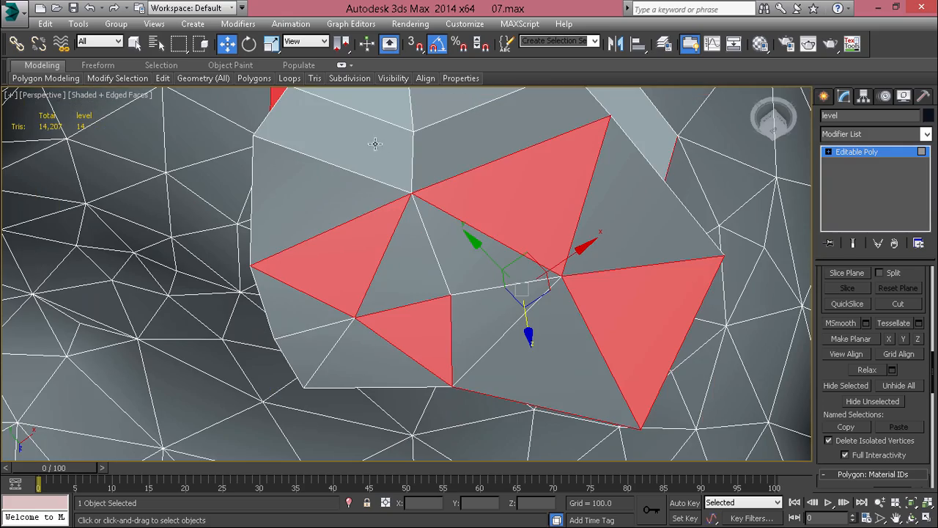
left_click(362, 135, "ctrl")
middle_click_drag(365, 166, 481, 142, "alt")
left_click(481, 142, "ctrl")
left_click(623, 184, "ctrl")
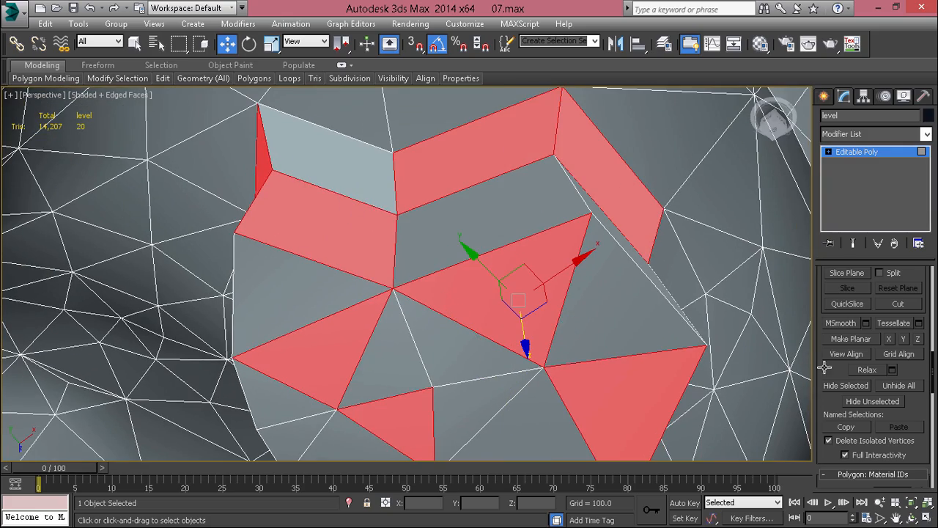
left_click(845, 328)
- Examine the subdivided rock and its place in the canyon level with edged faces shown
scroll(550, 310, "down", 5)
middle_click_drag(550, 310, 554, 176, "alt")
middle_click_drag(548, 335, 383, 343)
scroll(467, 330, "down", 5)
scroll(383, 343, "down", 8)
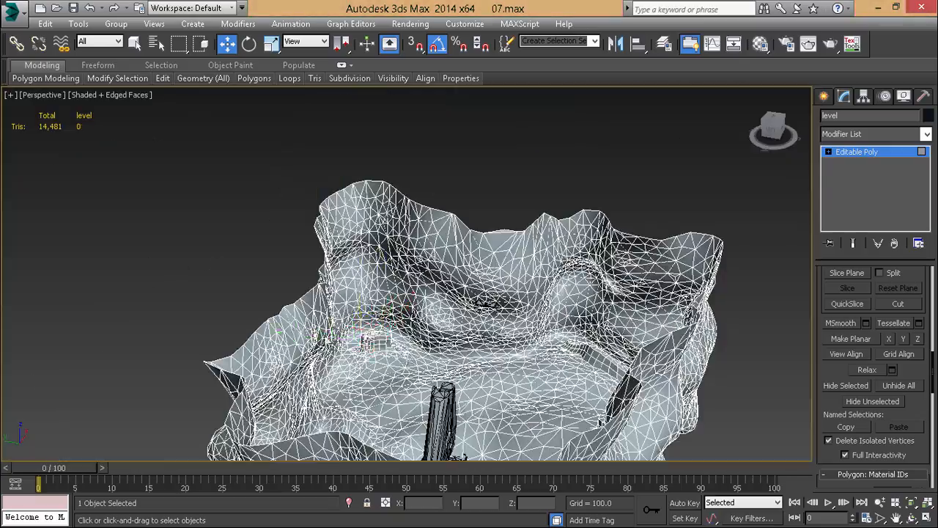
scroll(406, 357, "up", 8)
scroll(406, 355, "down", 3)
scroll(405, 355, "up", 5)
middle_click_drag(405, 355, 381, 315, "alt")
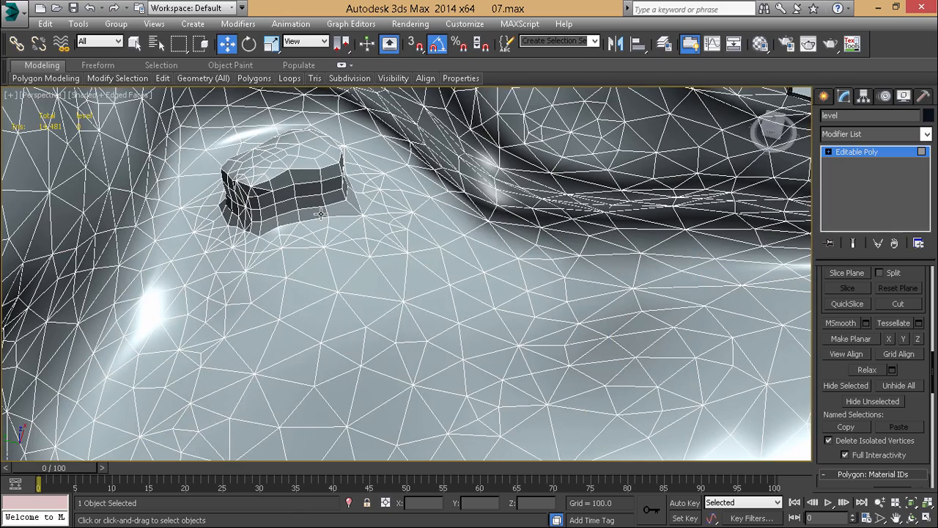
- Leave polygon editing, hide the edged faces and examine the whole level and the far corner's column
left_click(824, 97)
key("F4")
scroll(347, 261, "down", 5)
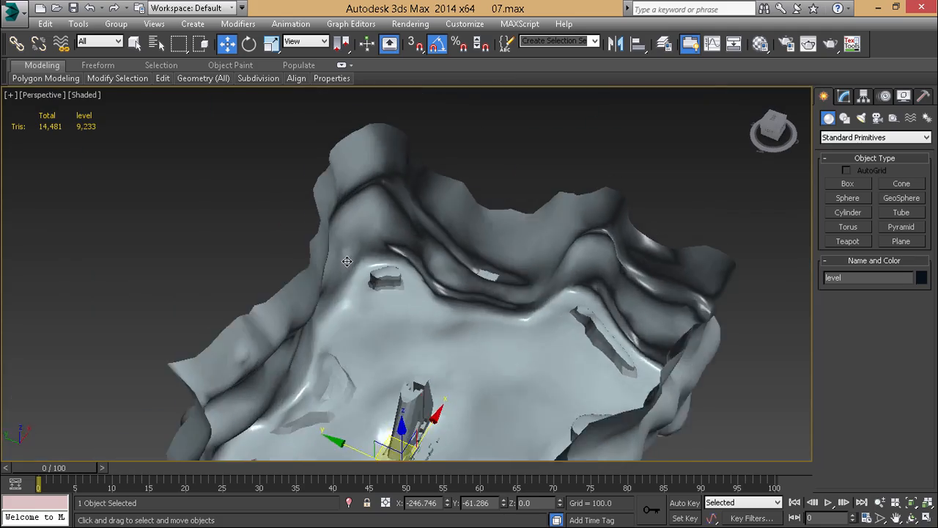
scroll(410, 274, "up", 5)
middle_click_drag(458, 291, 617, 322, "alt")
scroll(366, 257, "up", 3)
scroll(371, 250, "down", 8)
scroll(429, 209, "up", 4)
middle_click_drag(375, 193, 360, 239)
scroll(373, 288, "up", 3)
- Show edged faces and select two adjoining floor triangles in front of the far corner's column in polygon mode
key("4")
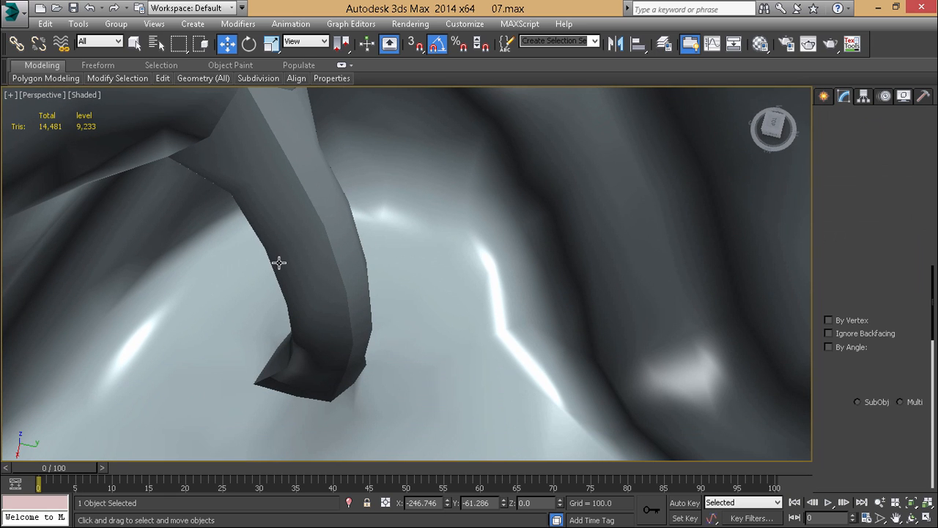
left_click(290, 203)
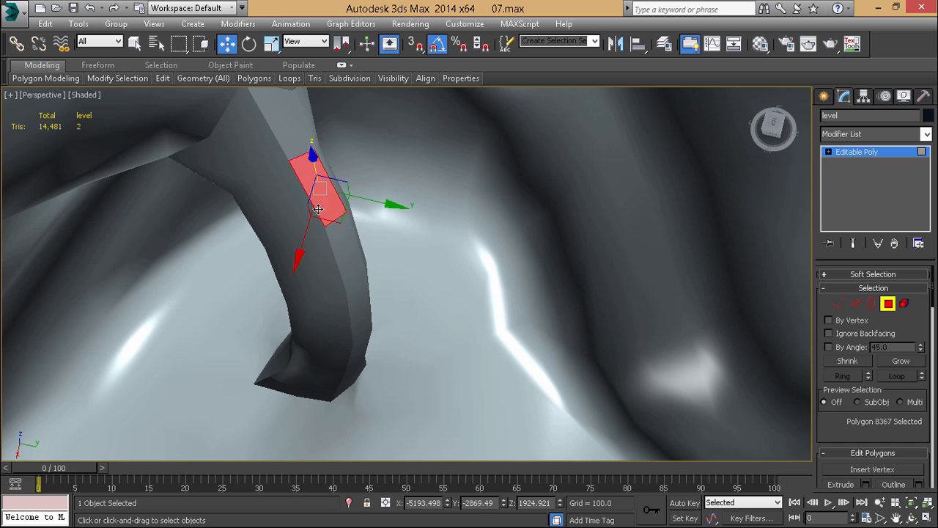
left_click(288, 206)
mouse_move(332, 183)
middle_mouse_down("alt")
mouse_move(365, 216)
mouse_move(352, 198)
middle_mouse_up("alt")
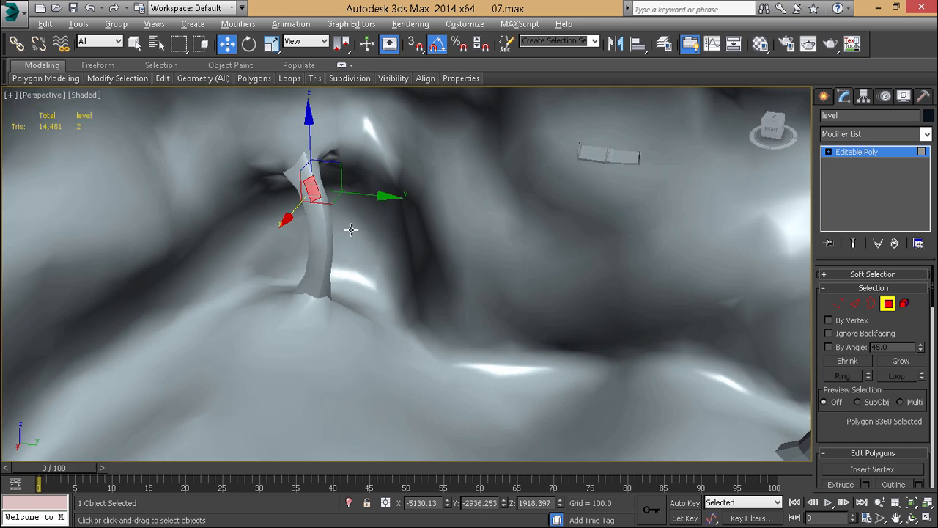
key("F4")
scroll(370, 311, "up", 5)
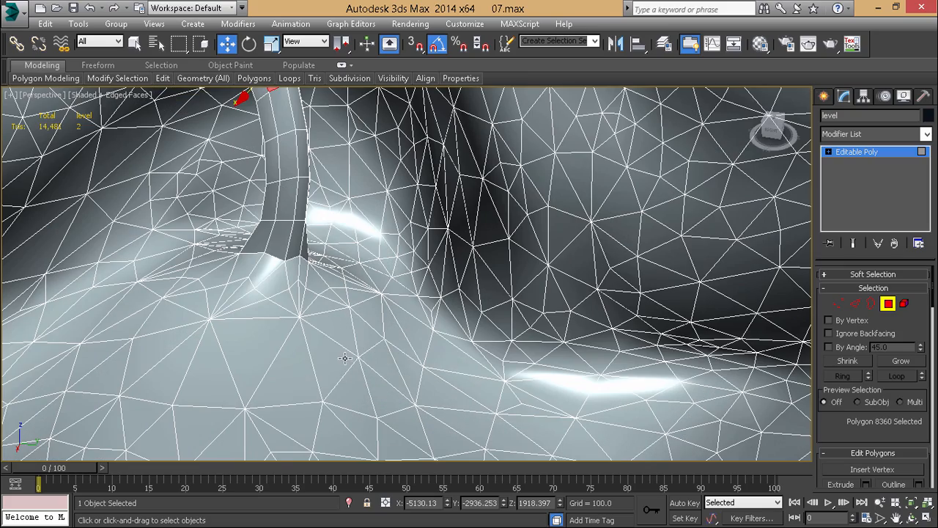
left_click(345, 359)
left_click(354, 375, "ctrl")
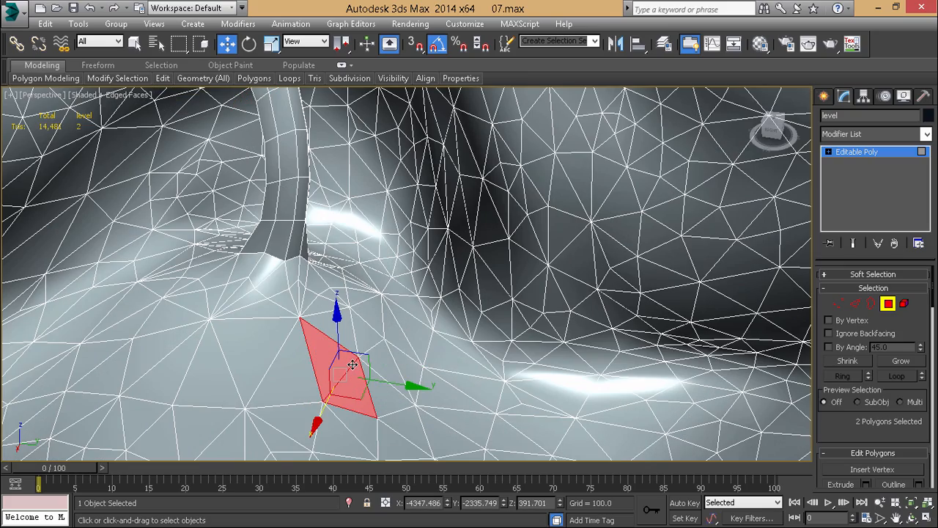
middle_click_drag(351, 336, 348, 382, "alt")
- Reposition the vertices around the two floor triangles to form a roughly square patch, undoing the last sideways vertex move
key("1")
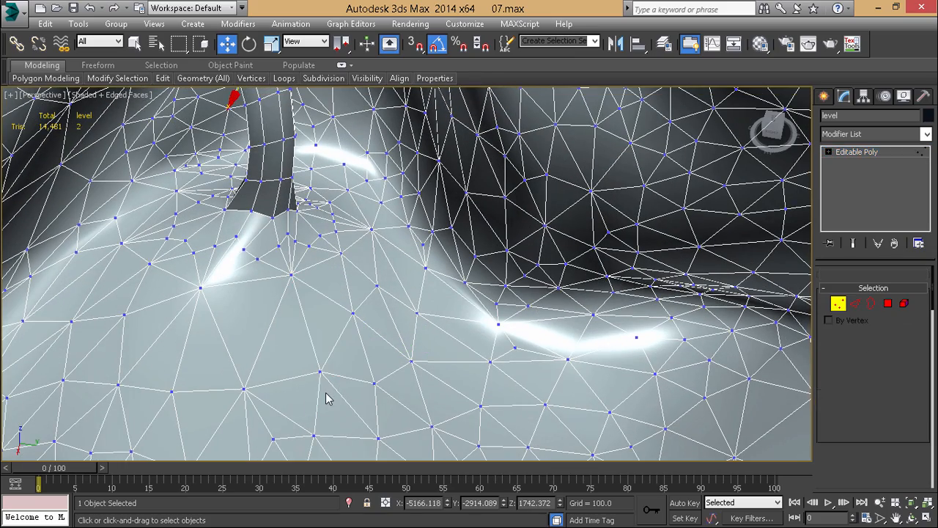
left_click(327, 392)
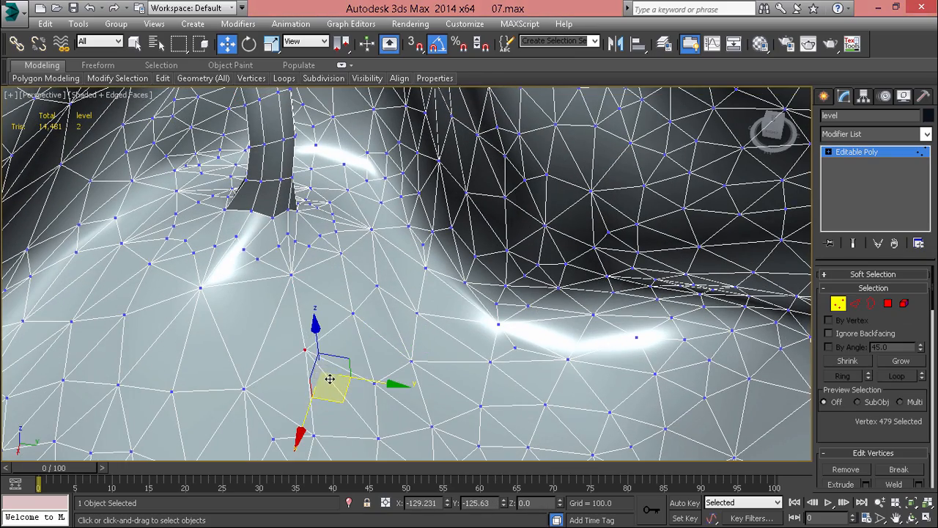
left_click(305, 349)
left_click(374, 383)
left_click_drag(382, 405, 363, 320)
left_click(287, 275)
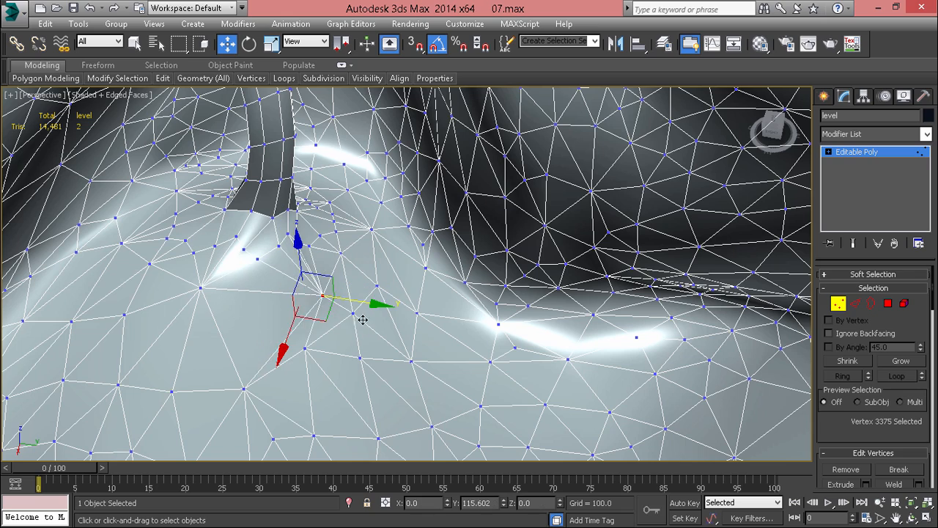
left_click(363, 320)
key("ctrl+z")
key("ctrl+z")
left_click(354, 314)
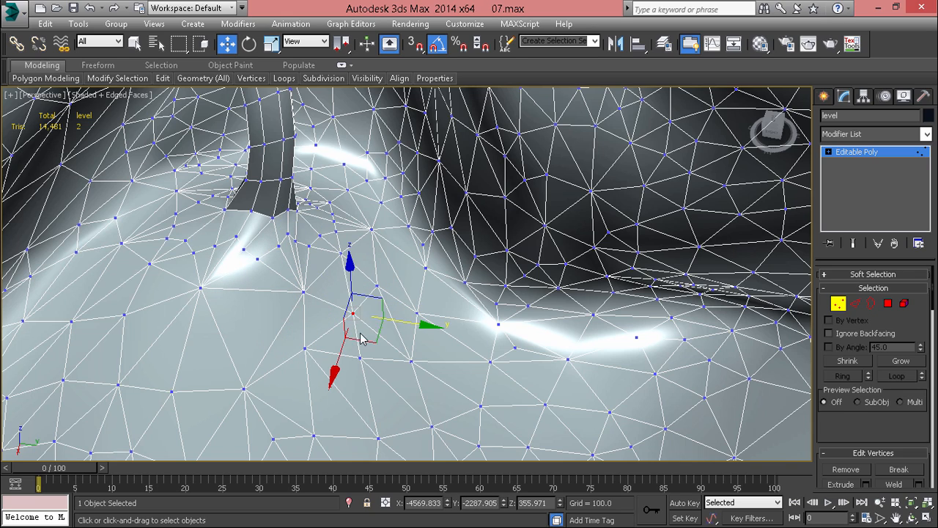
- Delete the two floor polygons forming the square patch in front of the far corner's column
middle_click_drag(373, 330, 372, 385)
middle_click_drag(372, 384, 377, 359, "alt")
key("4")
left_click(341, 396)
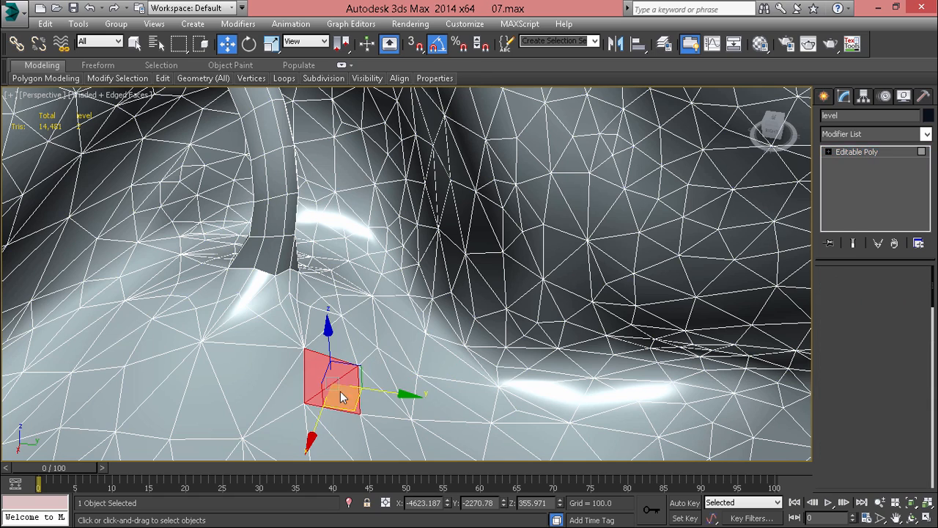
right_click(394, 301)
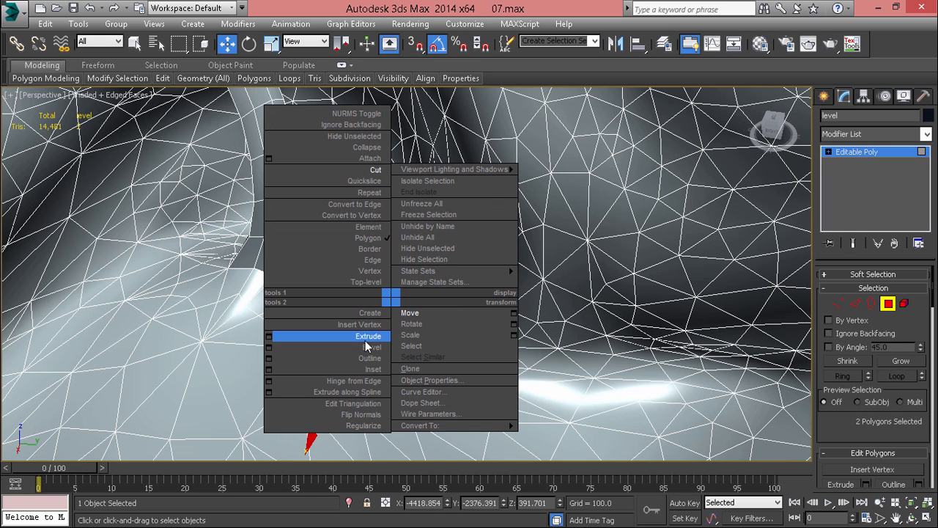
left_click(235, 351)
key("Delete")
- Delete two adjoining polygons on the canyon wall above the floor hole to open a matching four-sided hole
middle_click_drag(399, 330, 367, 359)
scroll(391, 352, "down", 6)
scroll(366, 359, "up", 4)
middle_click_drag(293, 381, 362, 275)
key("ctrl+z")
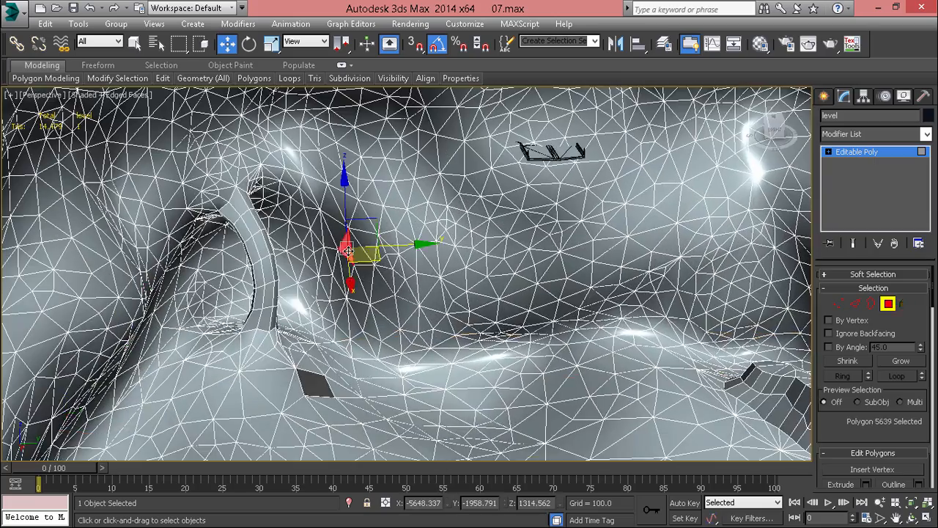
scroll(355, 257, "up", 3)
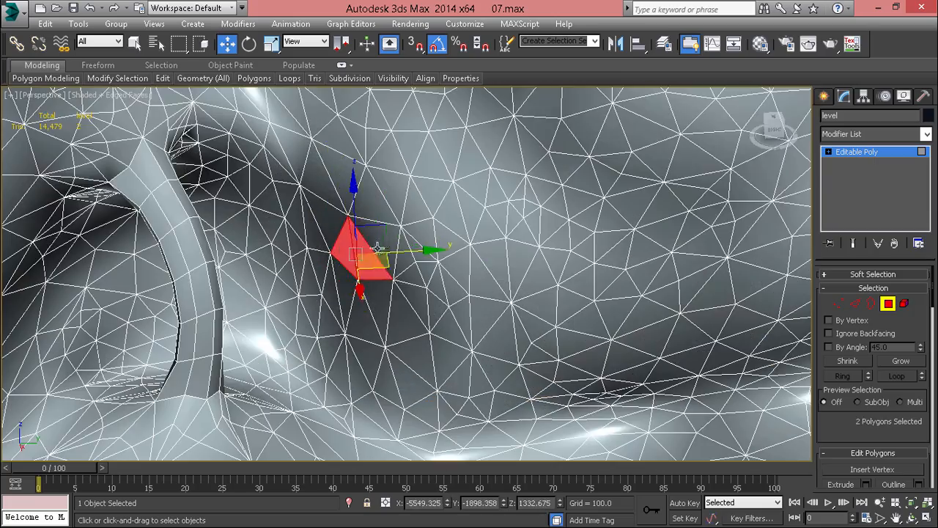
left_click(346, 251, "ctrl")
left_click(378, 247, "ctrl")
mouse_move(374, 256)
middle_mouse_down()
mouse_move(375, 233)
mouse_move(378, 266)
middle_mouse_up()
key("Delete")
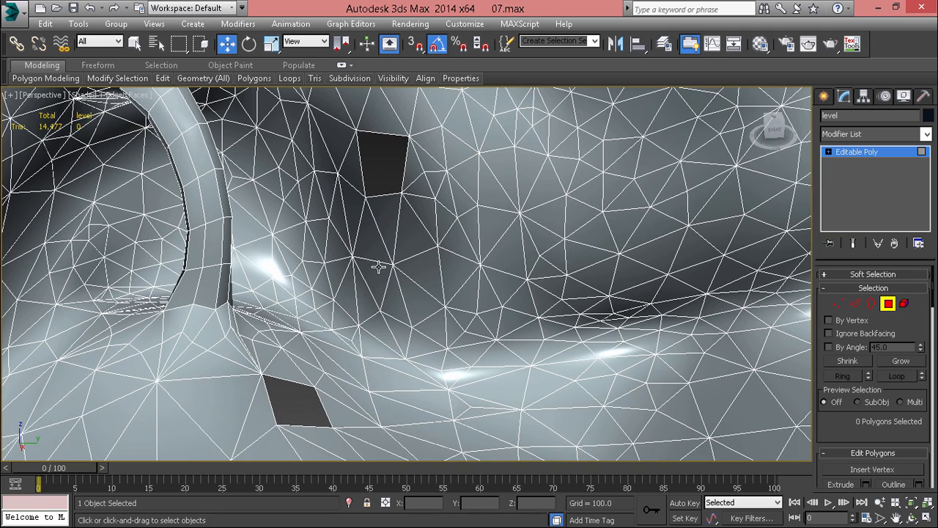
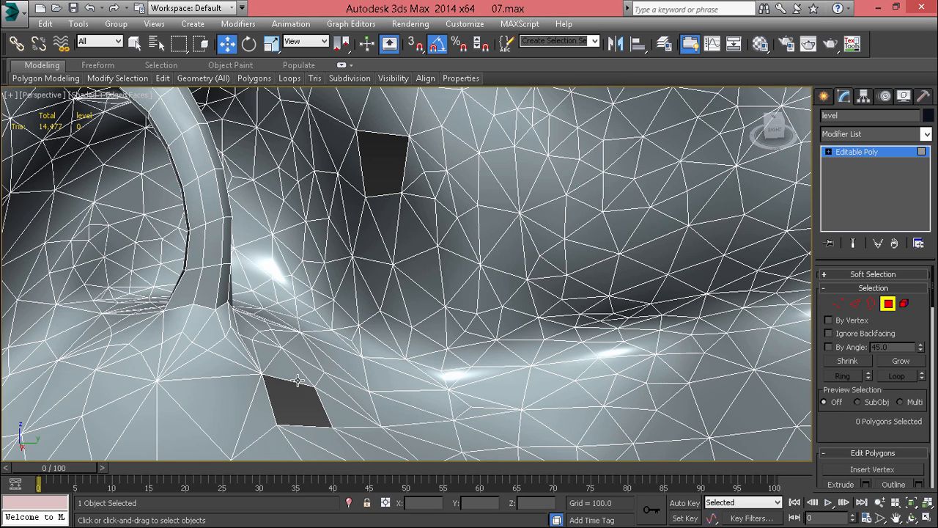
- Bridge three pairs of border edges between the floor hole and the wall hole to form a slanted column
key("4")
key("2")
left_click(296, 381)
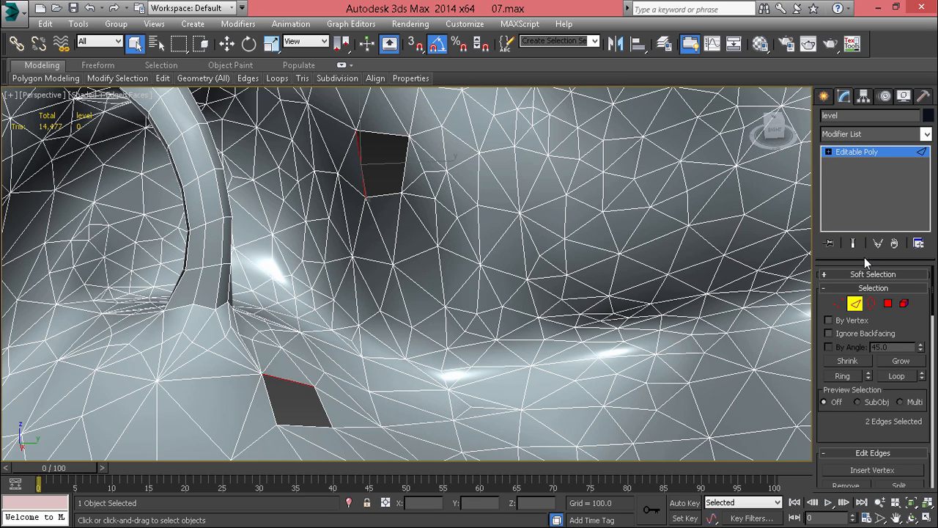
scroll(852, 342, "down", 3)
left_click(841, 376)
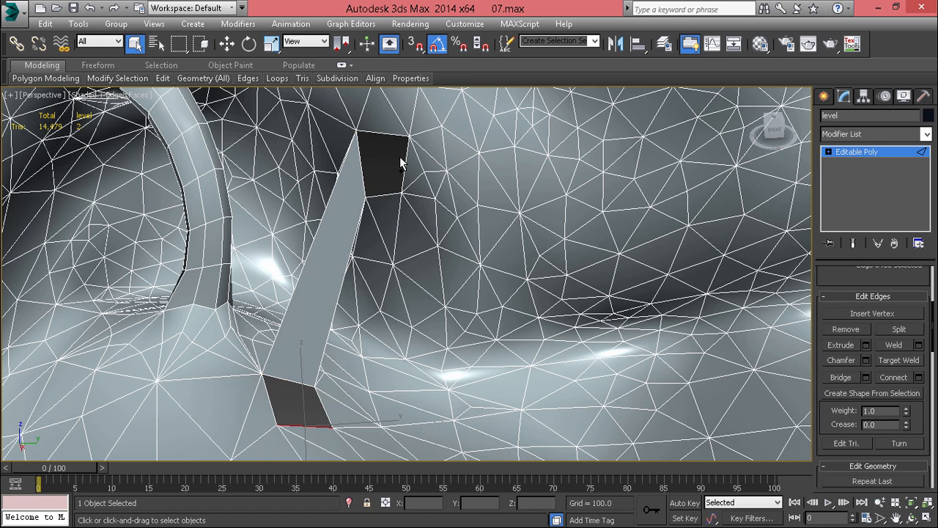
left_click(841, 376)
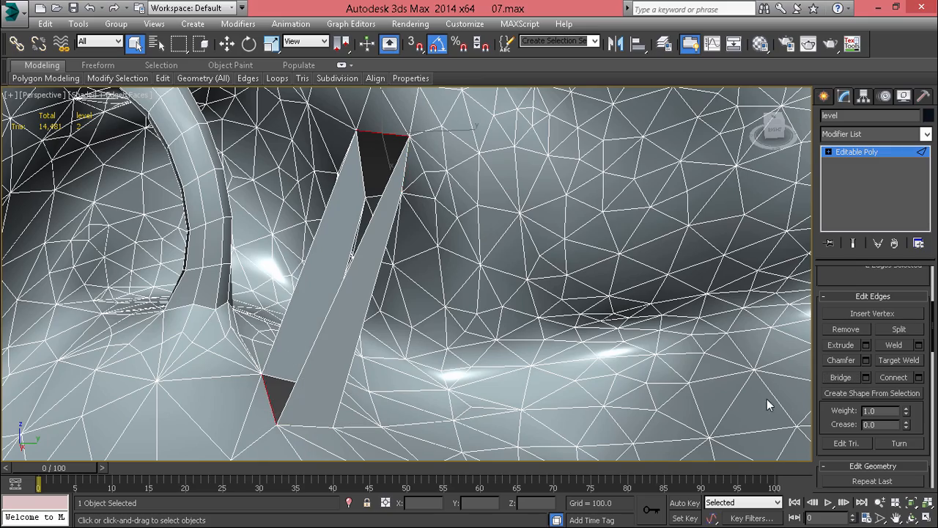
left_click(847, 377)
- Inspect the slanted column in see-through view and bridge the remaining edge pair to close its open side
middle_click_drag(277, 423, 289, 291)
middle_click_drag(320, 229, 337, 257)
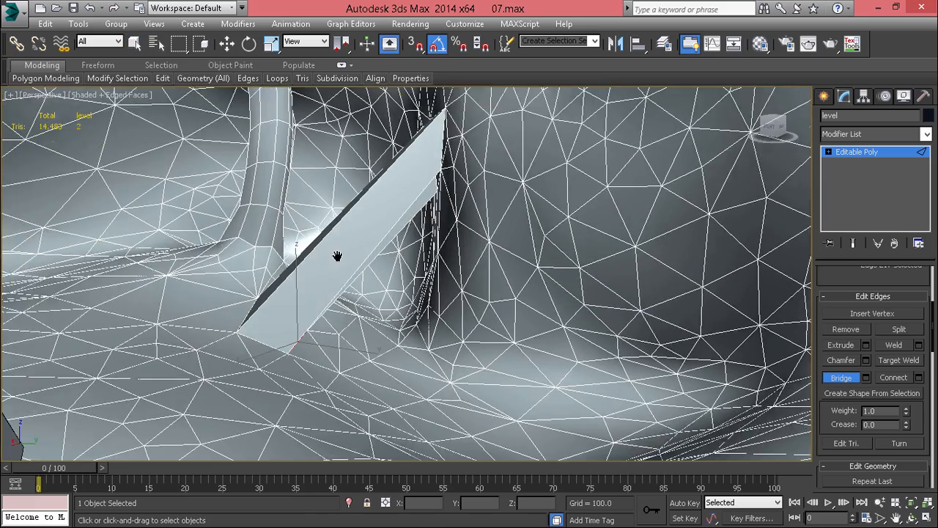
scroll(338, 259, "up", 3)
key("alt+x")
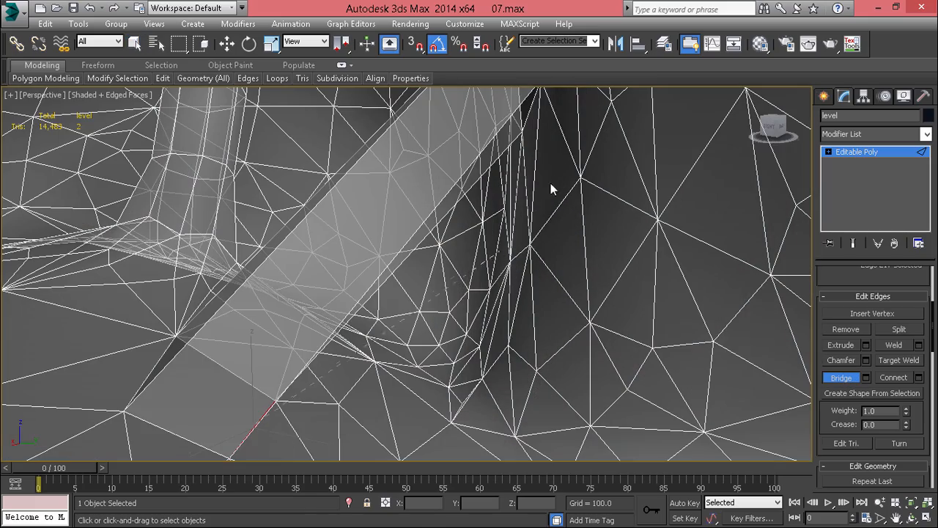
scroll(530, 112, "down", 3)
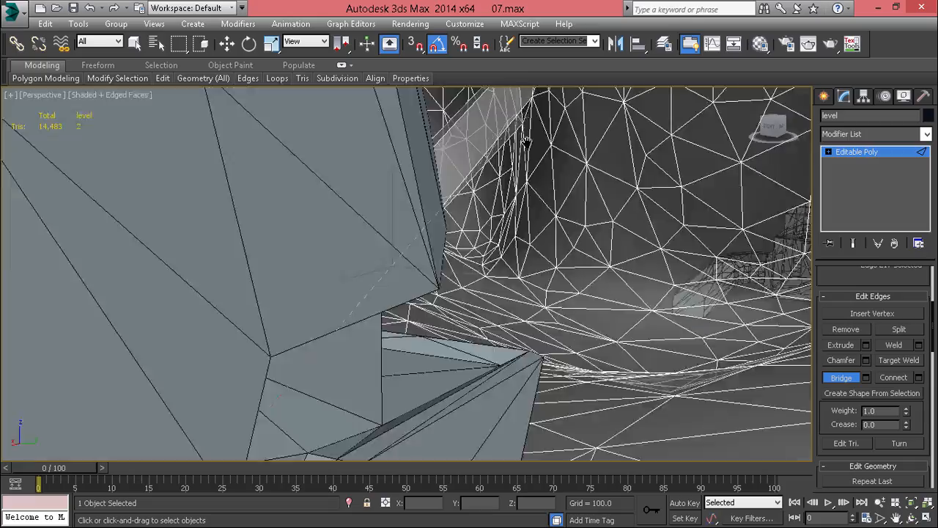
middle_click_drag(530, 111, 292, 192, "alt")
scroll(462, 188, "up", 3)
scroll(475, 175, "down", 5)
key("alt+x")
scroll(442, 268, "up", 3)
middle_click_drag(346, 271, 412, 256, "alt")
scroll(442, 268, "down", 5)
scroll(413, 255, "up", 5)
scroll(412, 256, "down", 5)
middle_click_drag(531, 253, 438, 304)
right_click(435, 311)
middle_click_drag(551, 201, 589, 225)
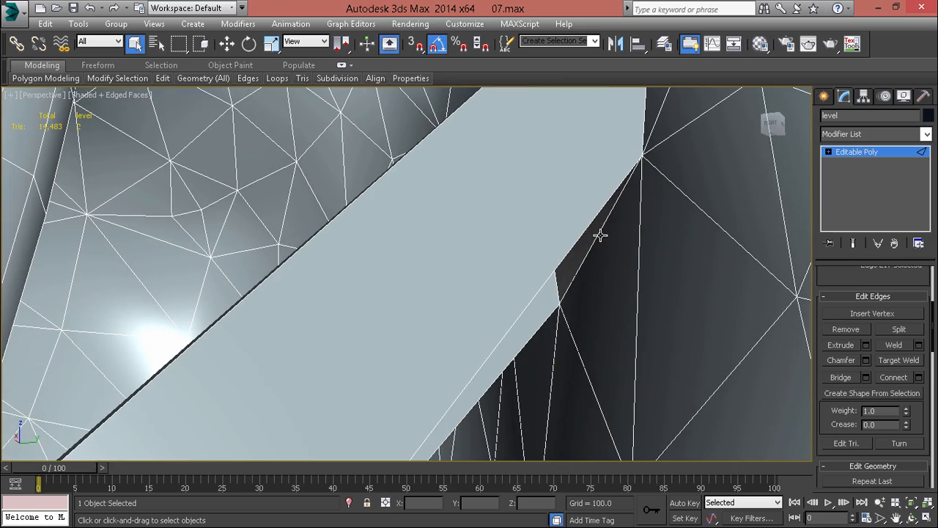
right_click(674, 385)
middle_click_drag(674, 385, 427, 418, "alt")
scroll(429, 356, "up", 5)
- Reposition the vertices at the slanted column's base to even out its four-sided footprint
key("1")
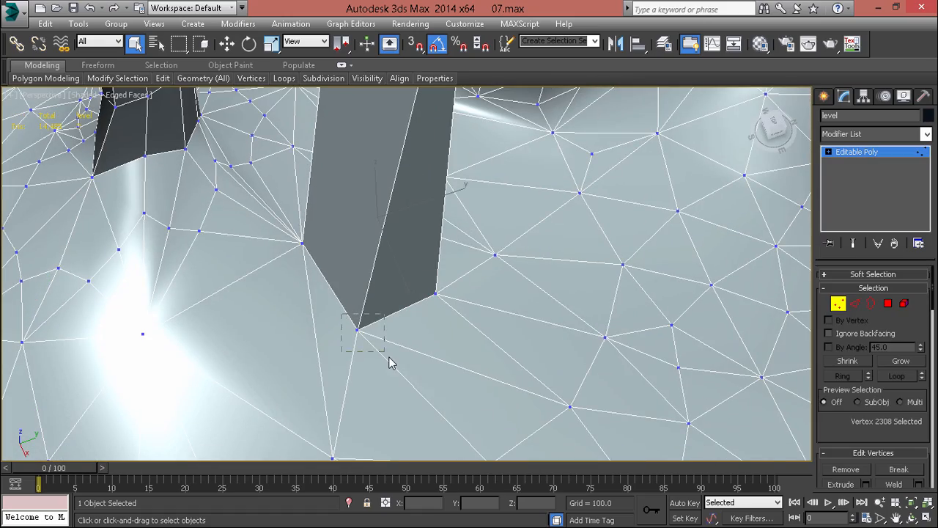
key("w")
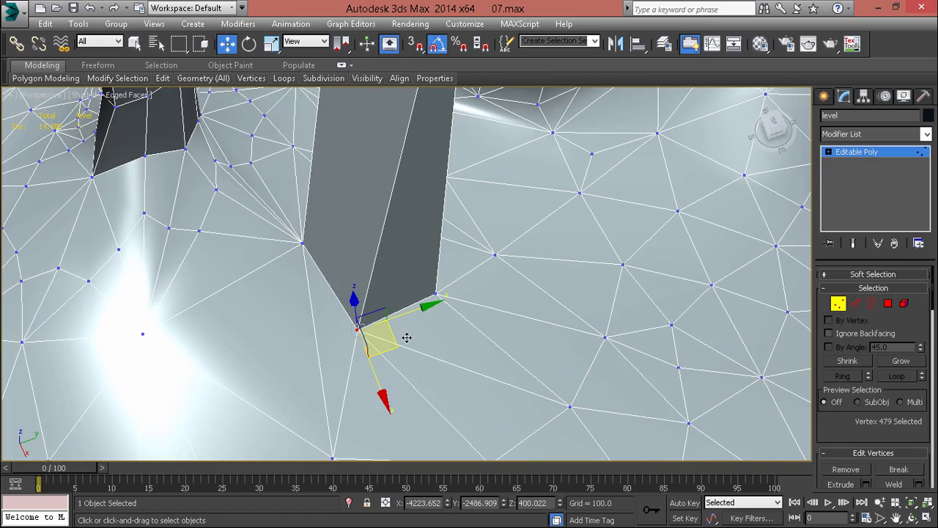
mouse_move(407, 337)
left_mouse_down()
mouse_move(429, 336)
mouse_move(319, 256)
mouse_move(316, 281)
left_mouse_up()
left_click(381, 234)
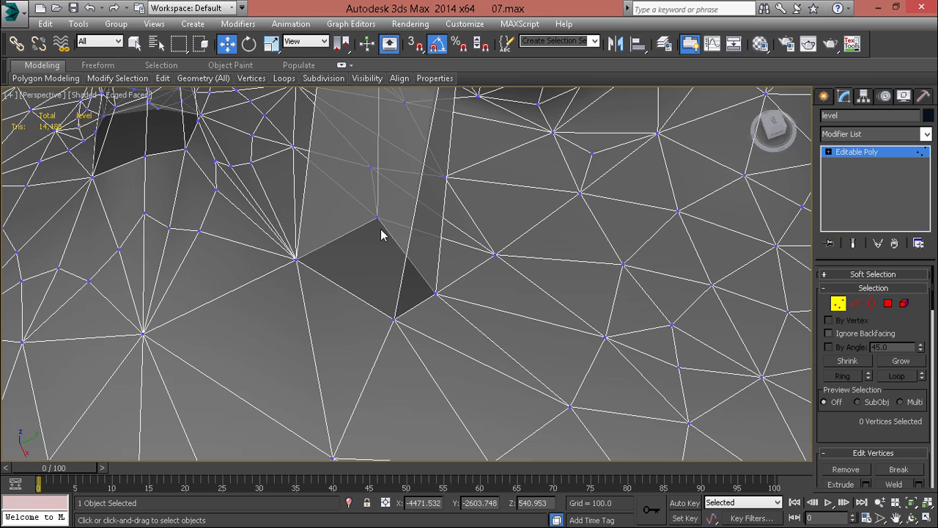
left_click(376, 218)
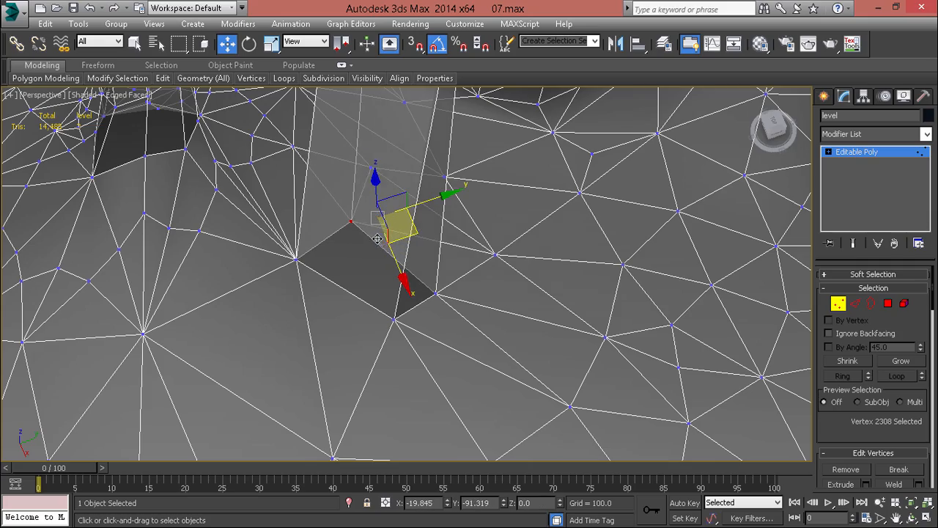
left_click_drag(403, 235, 472, 283)
scroll(469, 275, "down", 4)
middle_click_drag(466, 257, 444, 333)
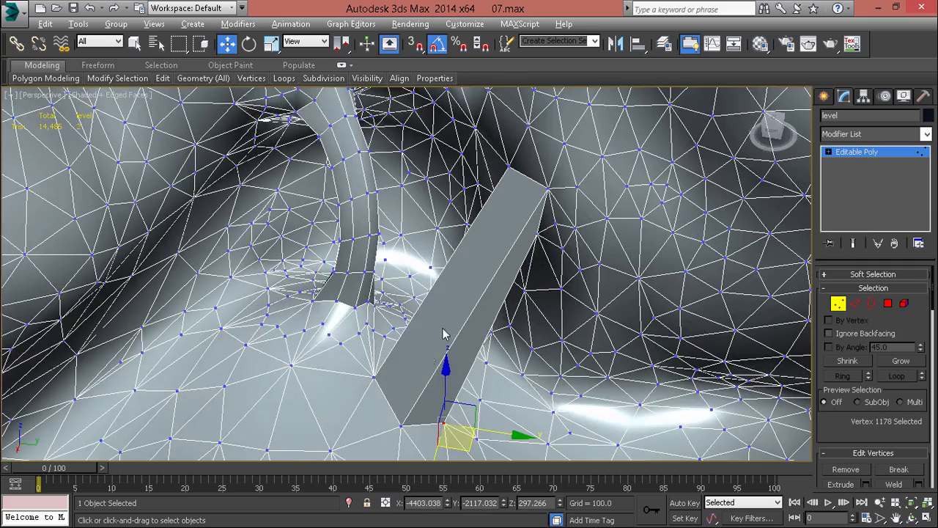
scroll(446, 318, "up", 2)
scroll(446, 318, "down", 2)
mouse_move(171, 79)
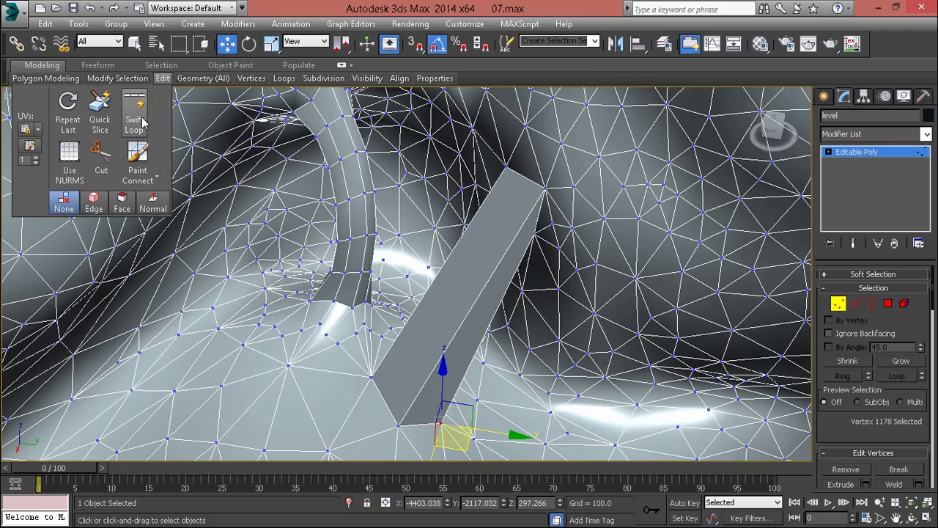
left_click(139, 119)
right_click(458, 360)
- Select the slanted column's four lengthwise edges and connect them with 3 segments
key("2")
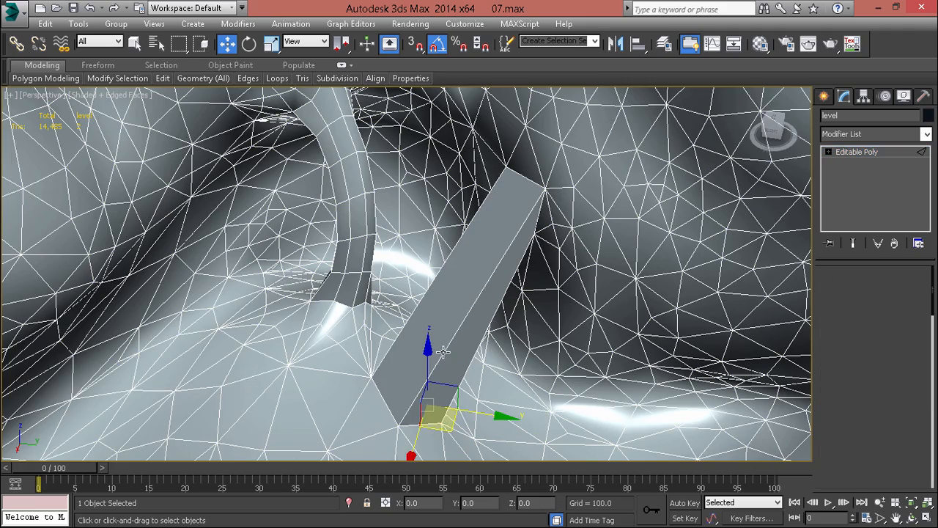
left_click(446, 347)
middle_click_drag(461, 386, 461, 393, "alt")
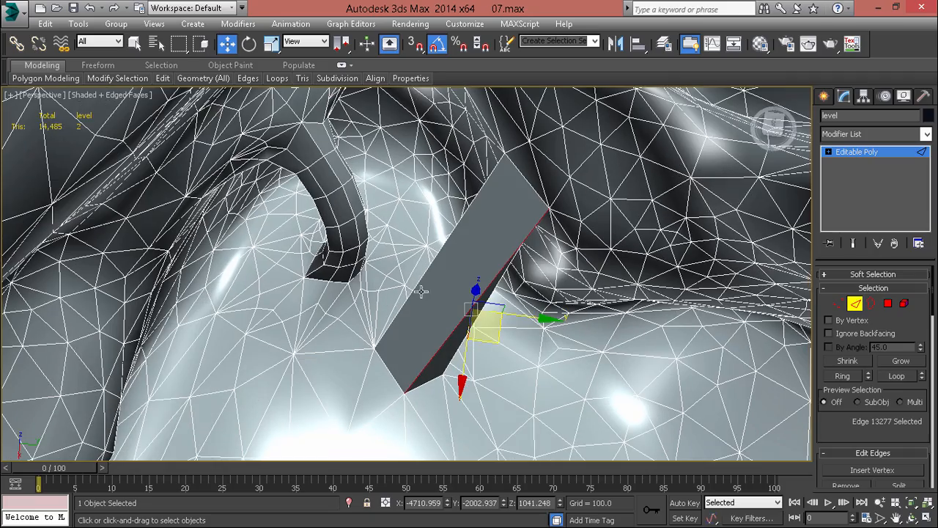
left_click(419, 280, "shift")
key("alt+x")
middle_click_drag(507, 345, 530, 335, "alt")
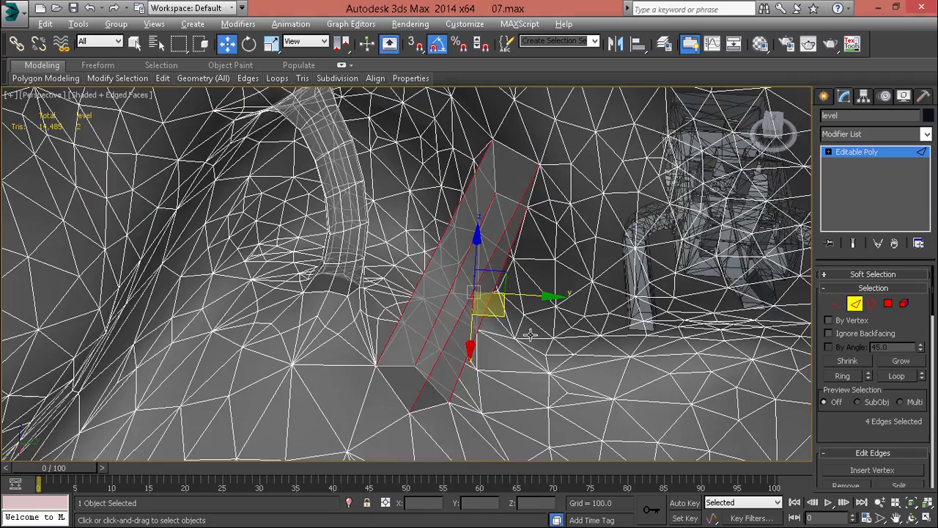
key("alt+x")
middle_click_drag(423, 304, 420, 286, "alt")
right_click(580, 206)
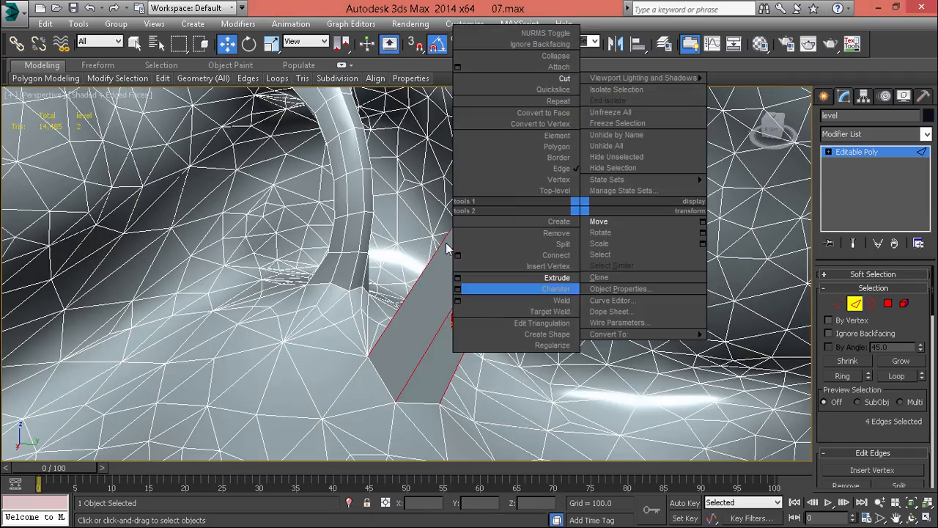
left_click(454, 258)
mouse_move(432, 279)
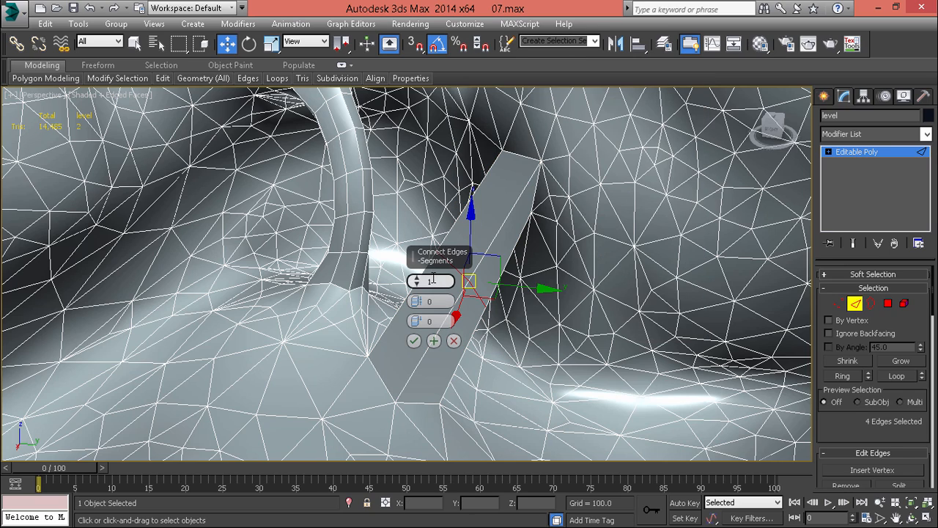
left_click(414, 278)
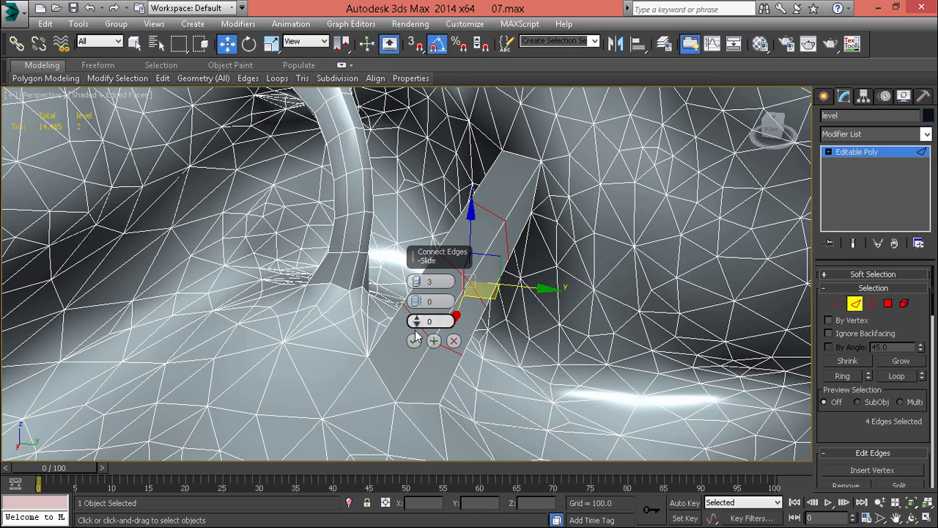
left_click(413, 341)
- Move the new cross loops upward and slightly sideways to bend the slanted column into an arch
middle_click_drag(403, 327, 392, 312, "alt")
middle_click_drag(476, 272, 493, 270, "alt")
left_click_drag(433, 282, 434, 262)
left_click_drag(498, 320, 487, 318)
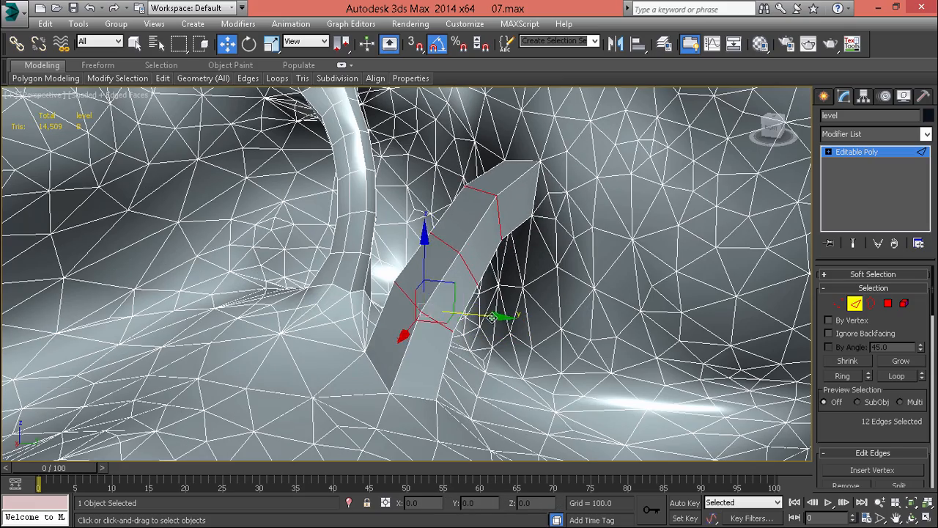
middle_click_drag(498, 330, 537, 364, "alt")
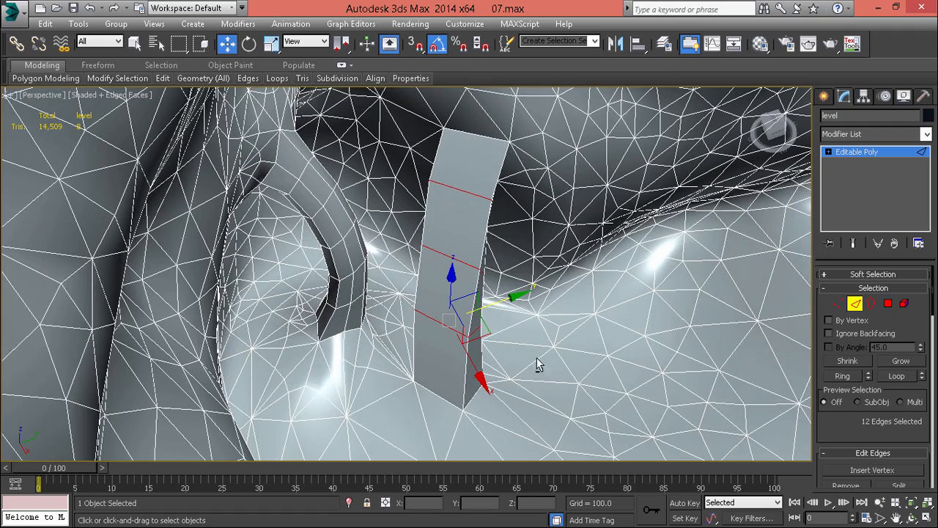
- Reposition the two lengthwise edge loops on the side of the new arch facing the older column
double_click(428, 210)
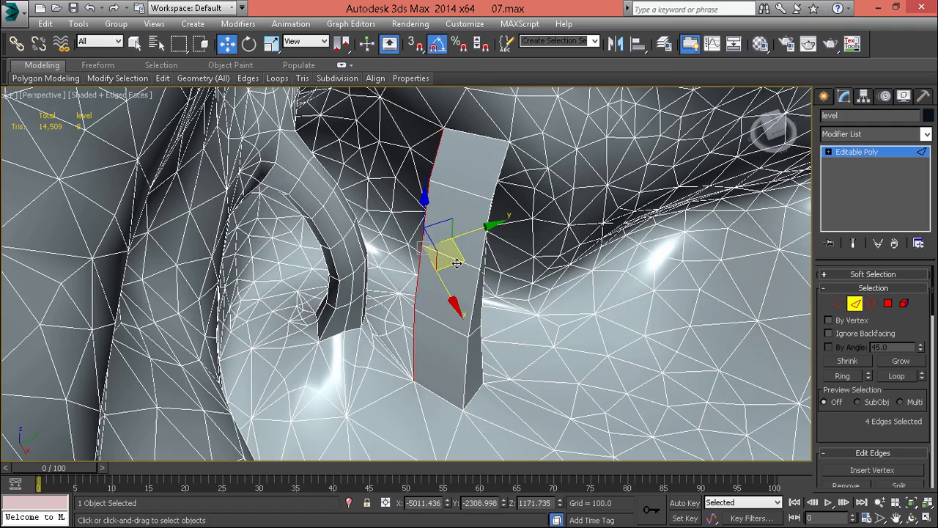
left_click_drag(447, 255, 471, 280)
key("alt+x")
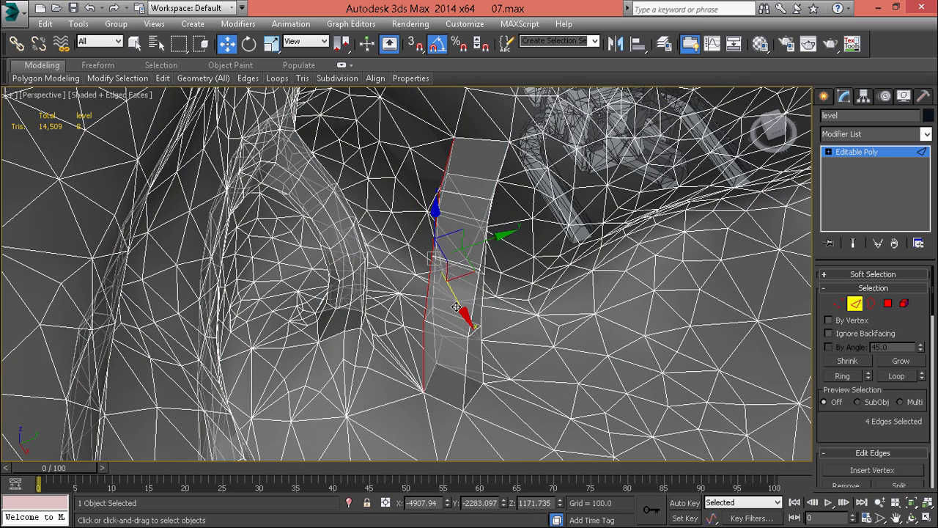
double_click(436, 309)
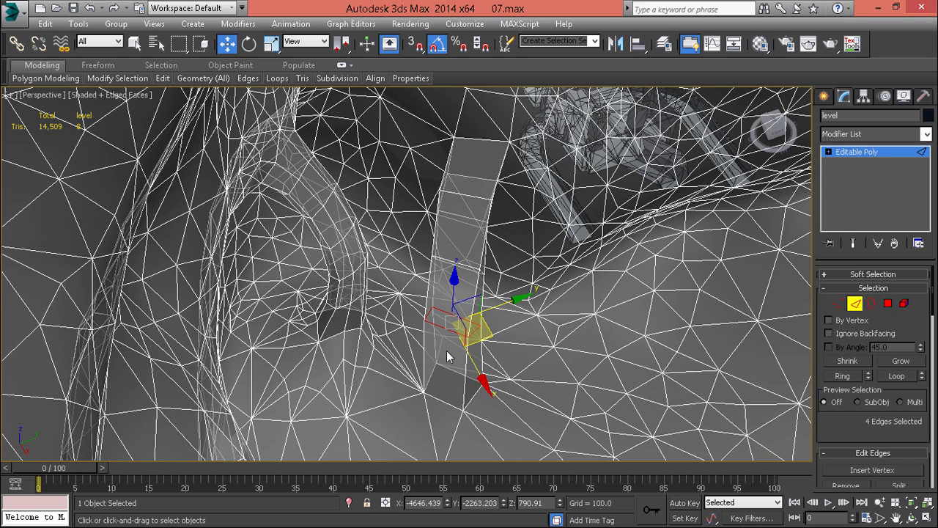
double_click(432, 339)
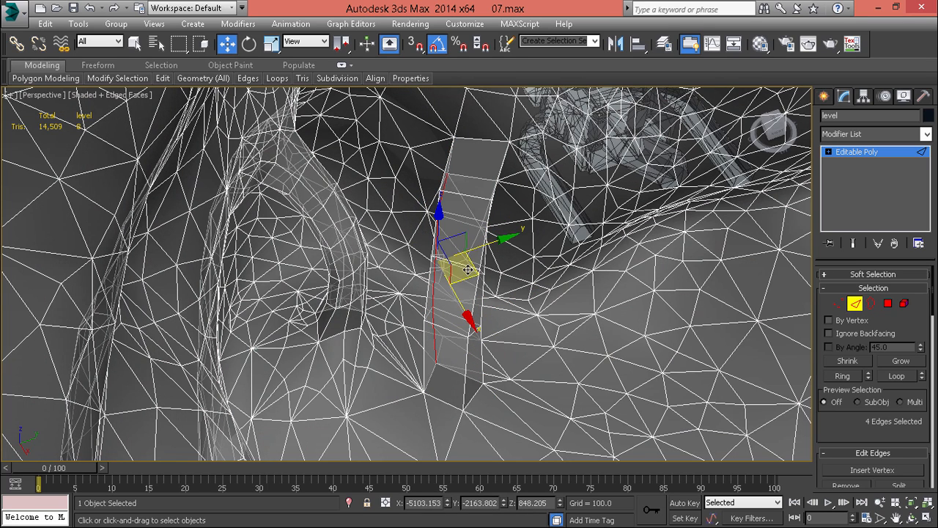
left_click_drag(467, 269, 460, 264)
middle_click_drag(460, 265, 393, 321, "alt")
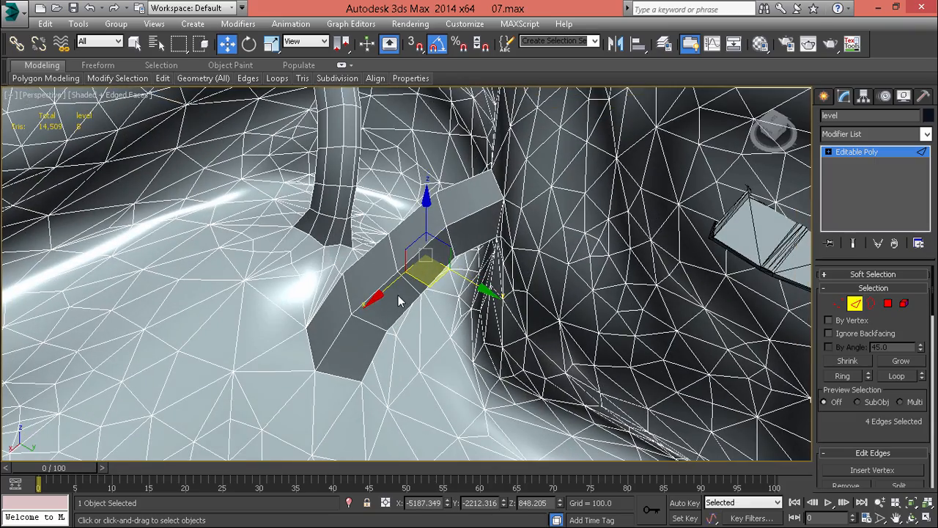
- Select all the polygons around the slanted arch and subdivide them once with MSmooth
key("4")
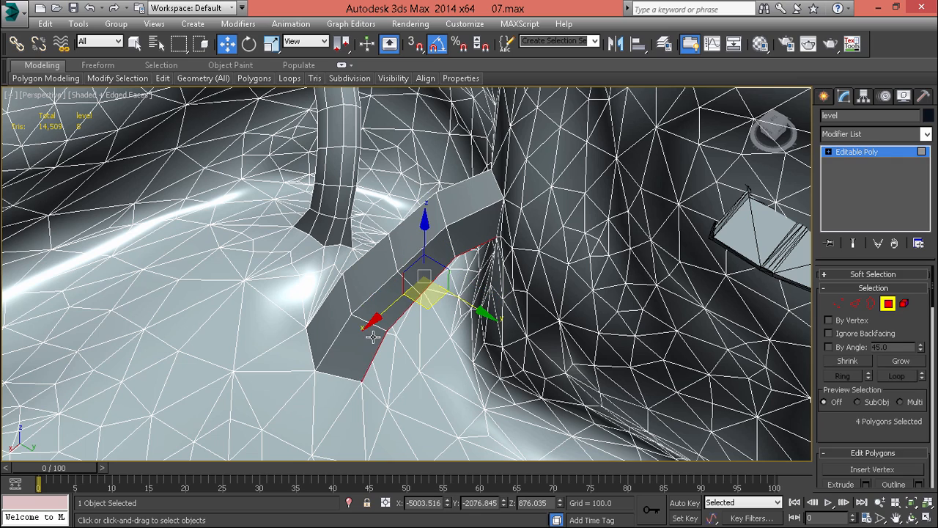
left_click(378, 335)
left_click_drag(336, 313, 462, 205, "shift")
left_click(462, 205, "ctrl")
left_click(469, 229, "shift")
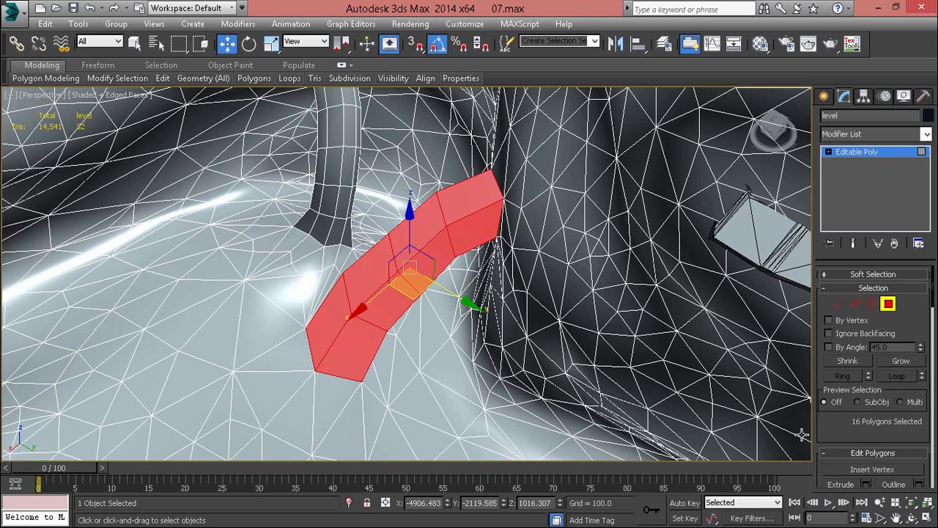
scroll(868, 401, "down", 10)
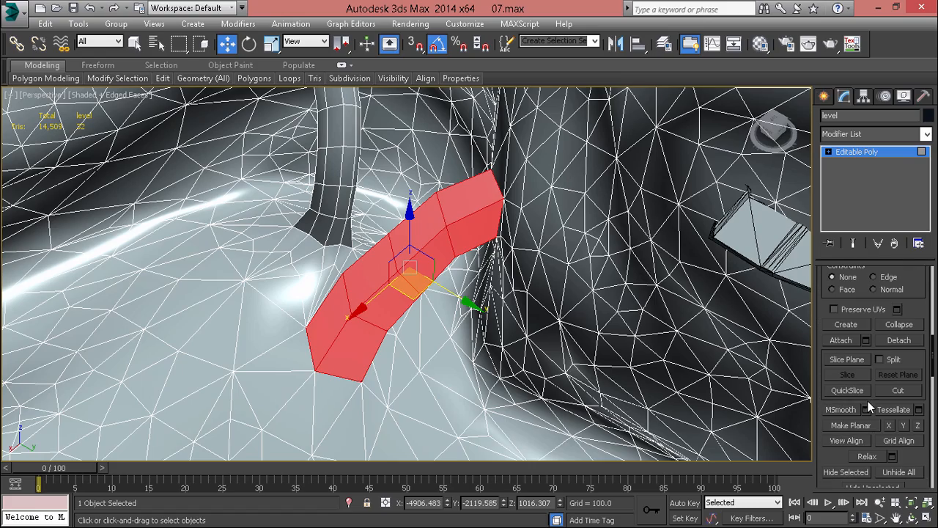
middle_click_drag(355, 360, 404, 299, "alt")
scroll(356, 334, "down", 5)
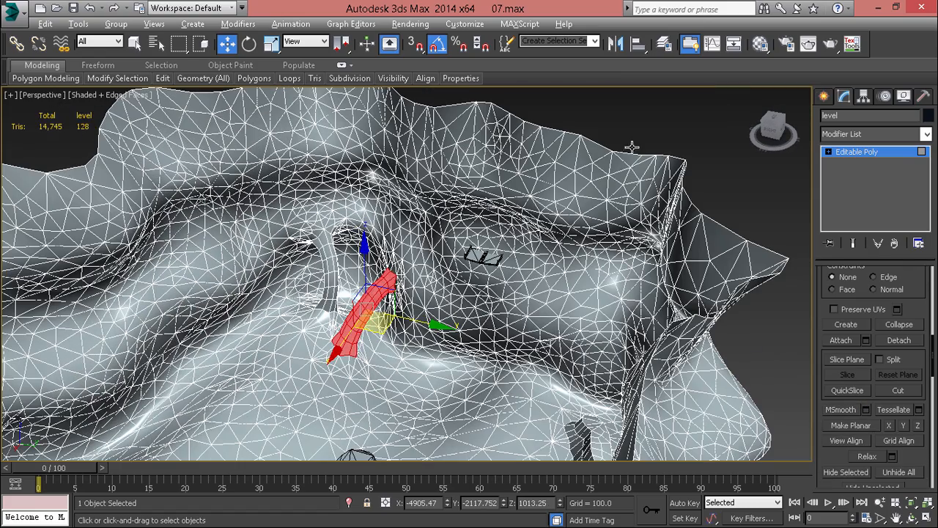
- Deselect the level mesh and display the scene shaded without edged faces
left_click(722, 126)
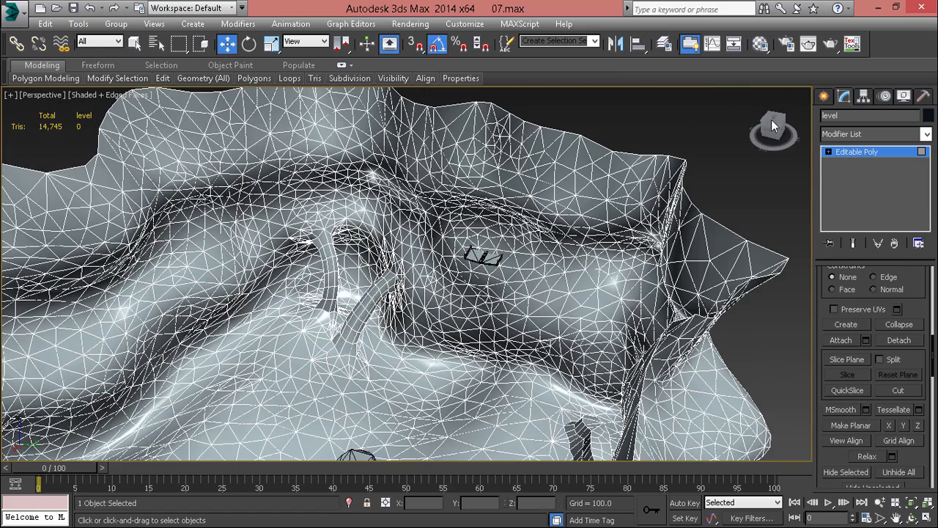
left_click(823, 99)
left_click(683, 137)
key("F3")
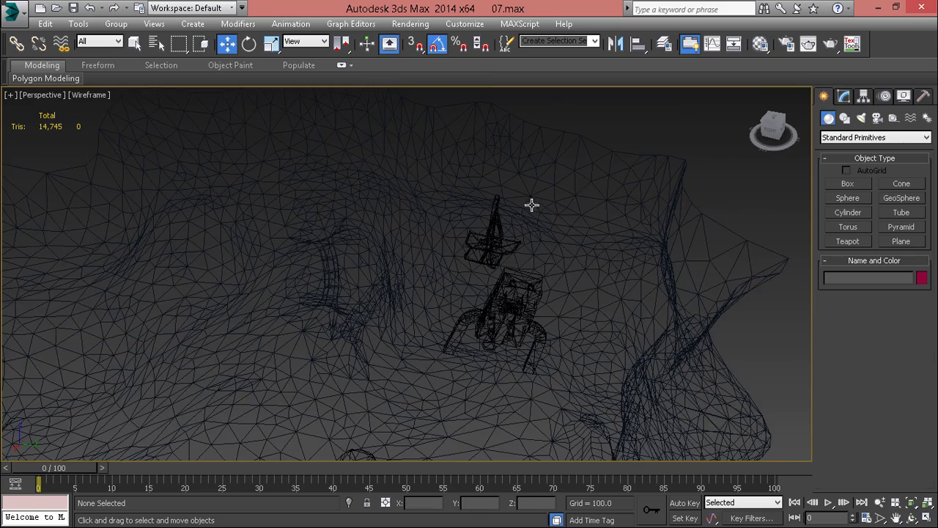
key("F3")
key("F4")
- Examine the whole canyon level from several angles, checking the two arches, the floor rock formations and the surrounding walls
scroll(509, 242, "down", 10)
middle_click_drag(509, 219, 499, 203, "alt")
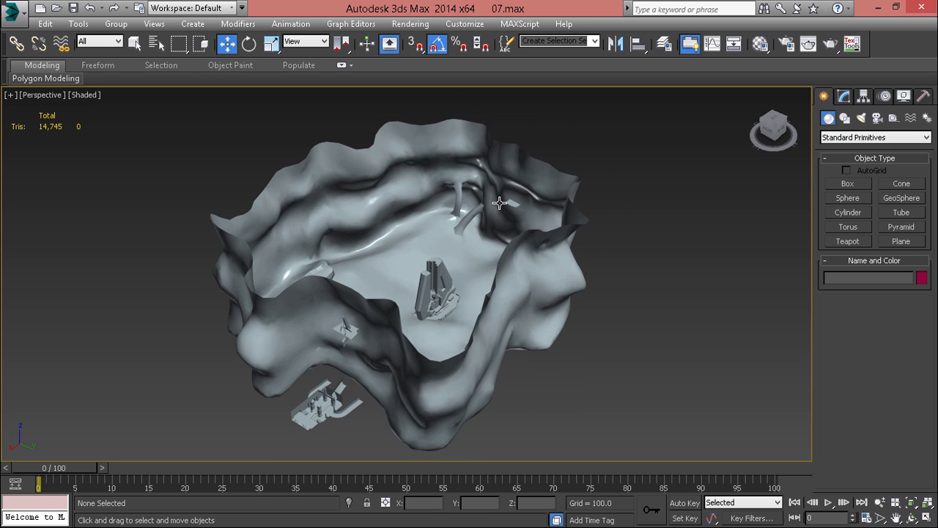
middle_click_drag(454, 240, 447, 294)
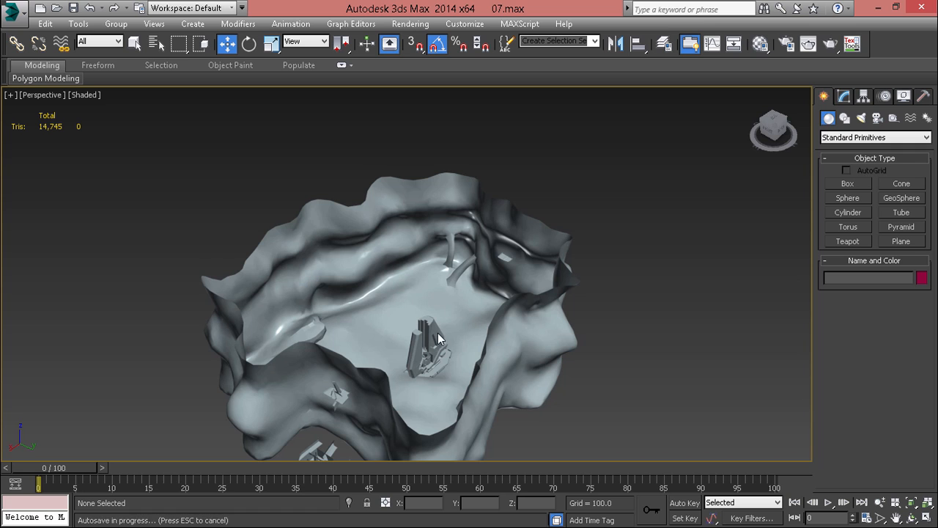
middle_click_drag(437, 333, 352, 330, "alt")
scroll(256, 282, "up", 5)
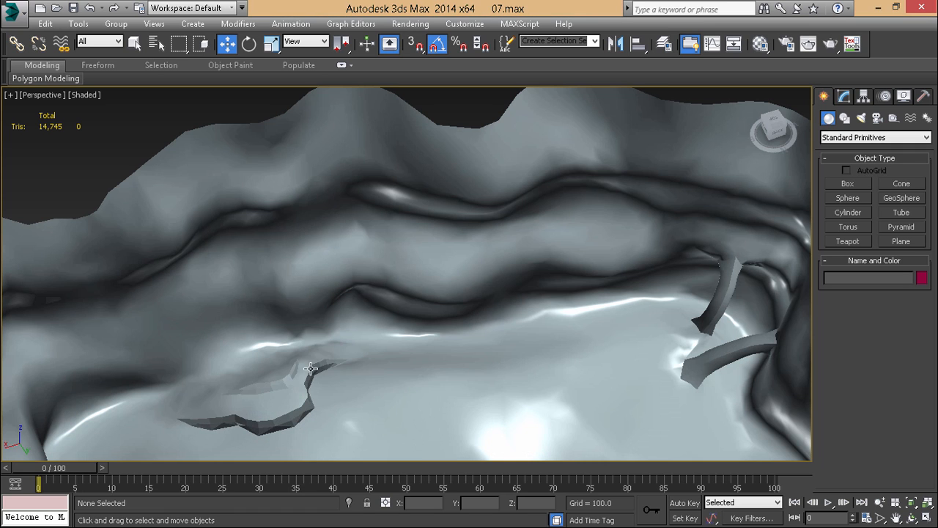
scroll(315, 370, "down", 5)
middle_click_drag(317, 369, 545, 315, "alt")
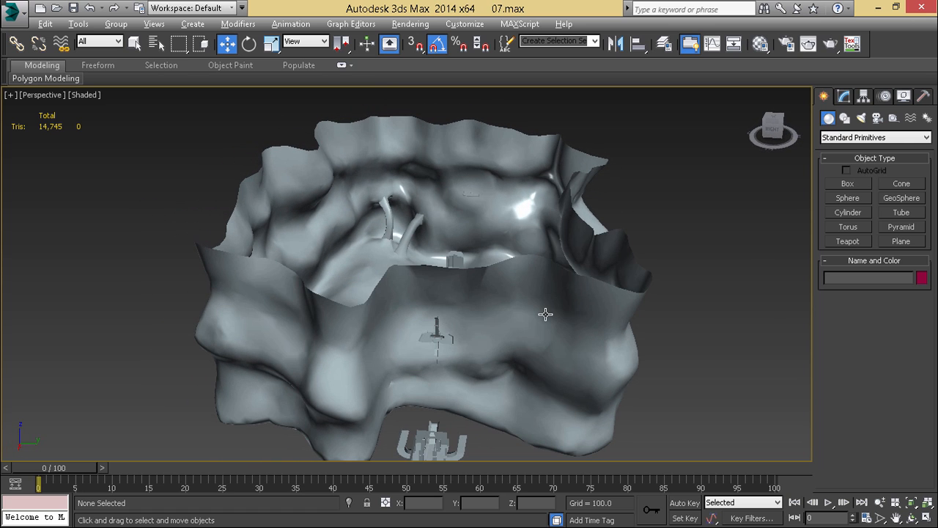
middle_click_drag(544, 346, 471, 425)
scroll(399, 341, "up", 5)
middle_click_drag(399, 341, 561, 364, "alt")
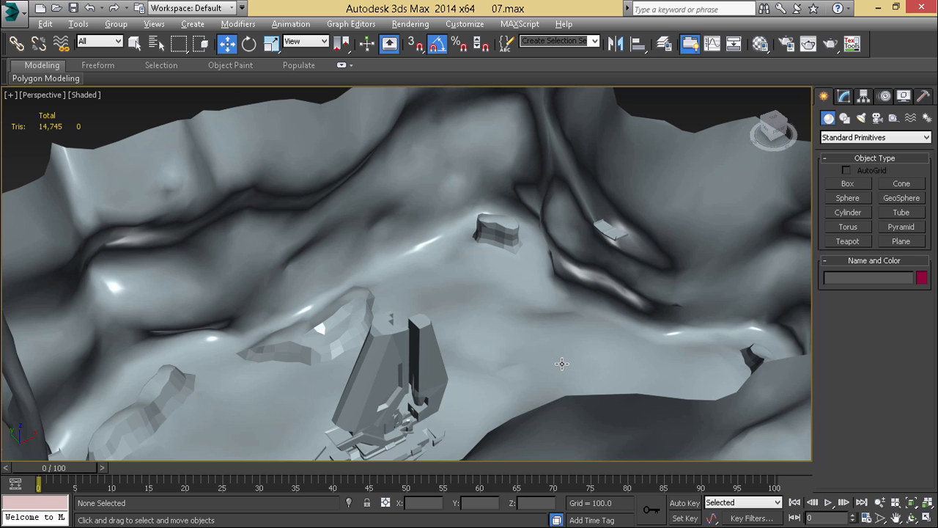
middle_click_drag(561, 363, 561, 357, "alt")
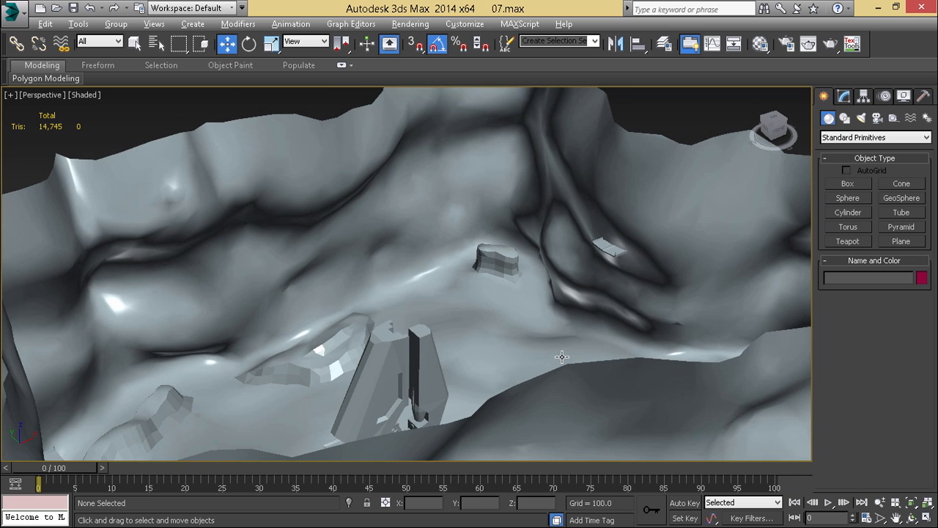
middle_click_drag(562, 357, 320, 367, "alt")
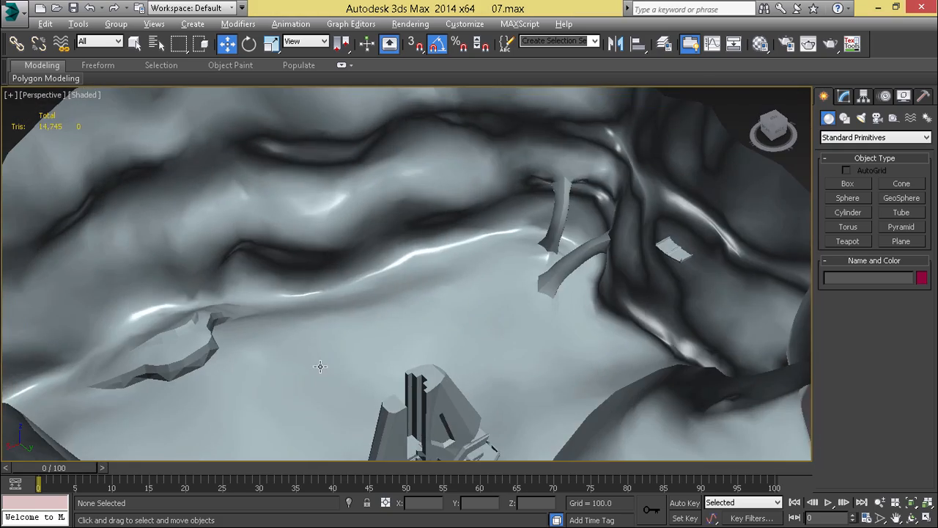
scroll(414, 330, "down", 2)
middle_click_drag(451, 299, 502, 318)
scroll(501, 318, "down", 2)
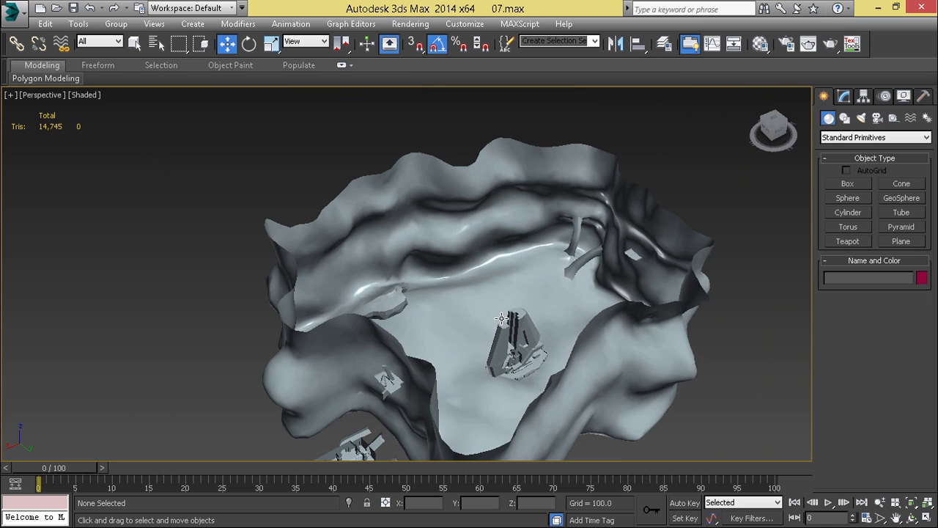
middle_click_drag(667, 206, 612, 254, "alt")
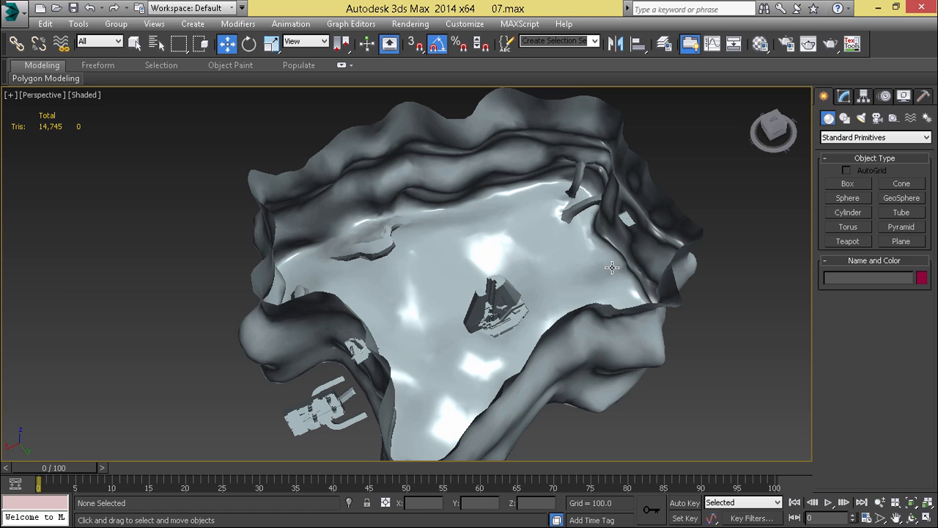